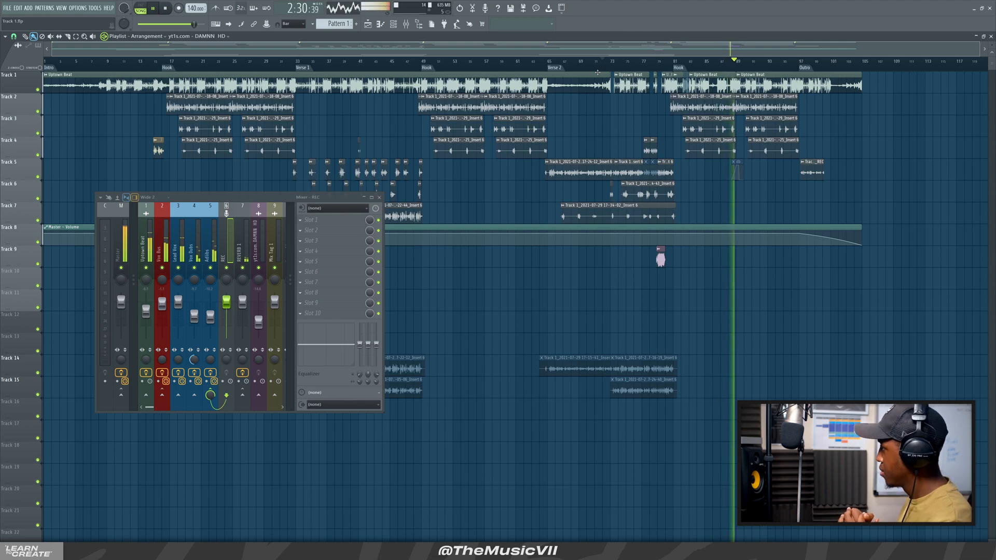
- Stop playback and review the effect chains on the Adlibs, Lead Vox and Vox Dubs mixer tracks
{"action": "key", "text": "space"}
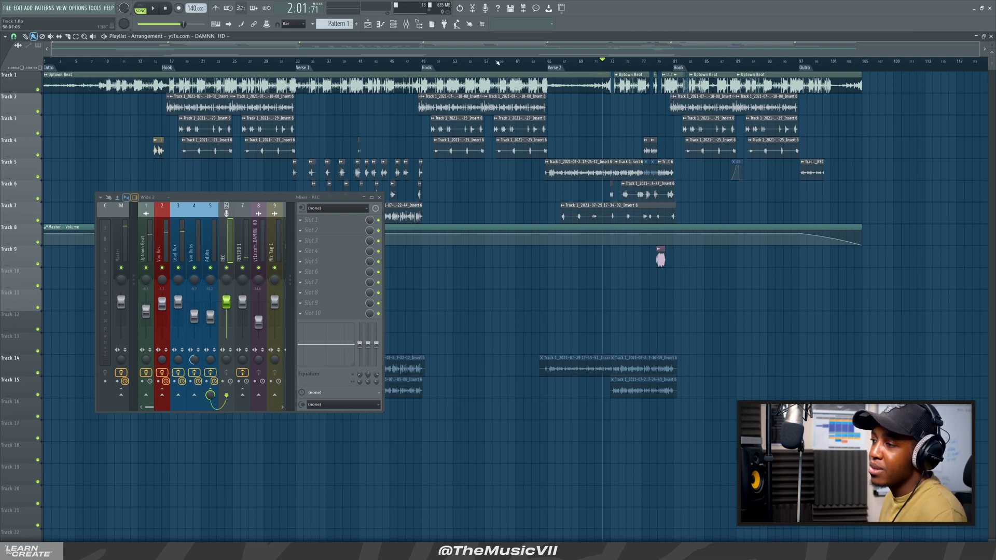
{"action": "left_click_drag", "start_coordinate": [211, 197], "coordinate": [222, 199]}
{"action": "left_click", "coordinate": [204, 229]}
{"action": "left_click", "coordinate": [188, 229]}
{"action": "left_click", "coordinate": [210, 227]}
{"action": "left_click", "coordinate": [222, 235]}
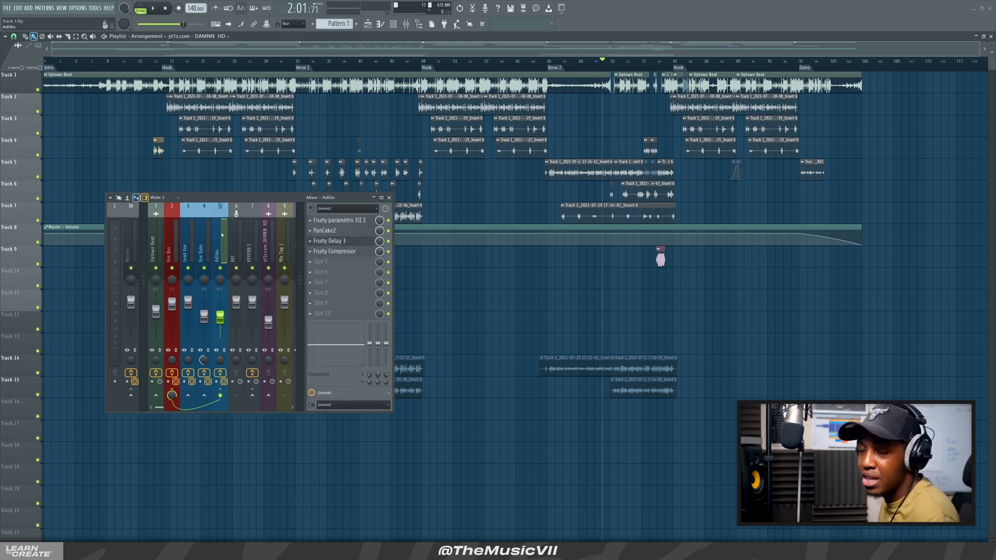
{"action": "left_click", "coordinate": [183, 236]}
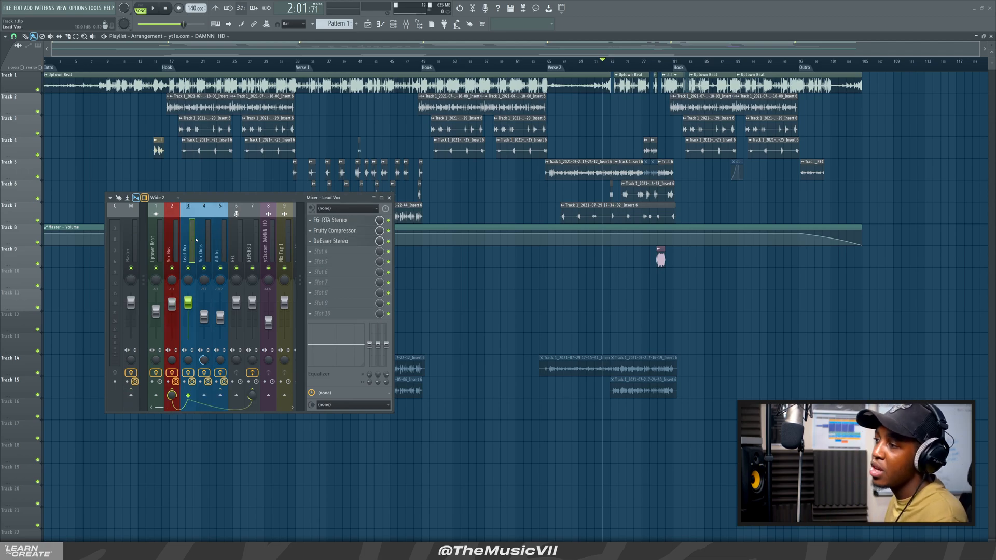
{"action": "left_click", "coordinate": [207, 243]}
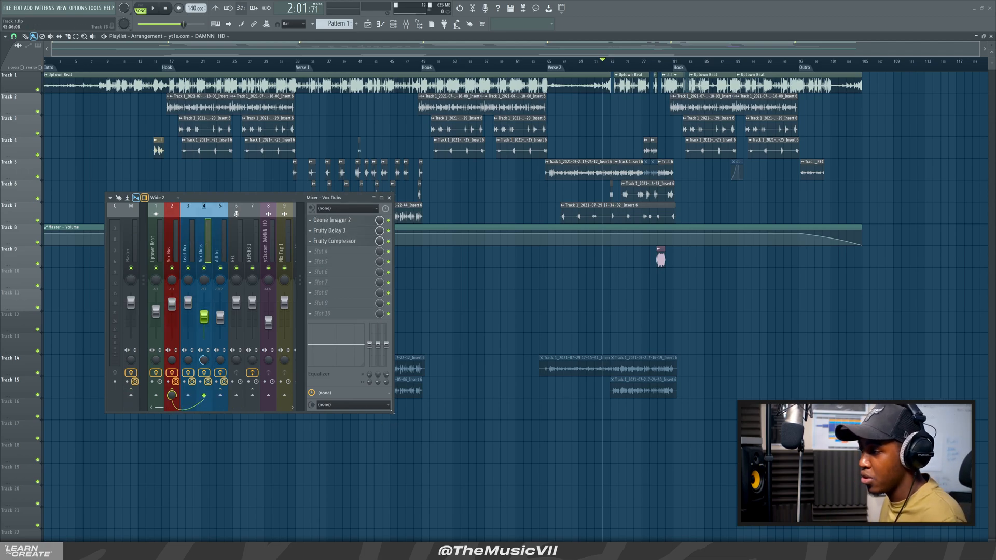
- Widen and reposition the mixer, and review the effect chains of the Uptown Beat and Lead Vox tracks
{"action": "left_click_drag", "start_coordinate": [393, 412], "coordinate": [454, 408]}
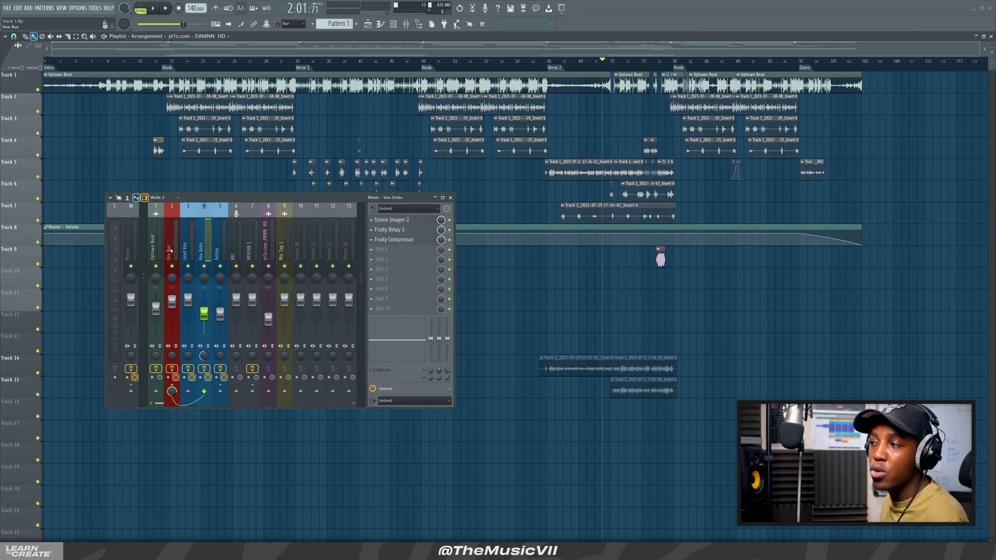
{"action": "left_click", "coordinate": [157, 234]}
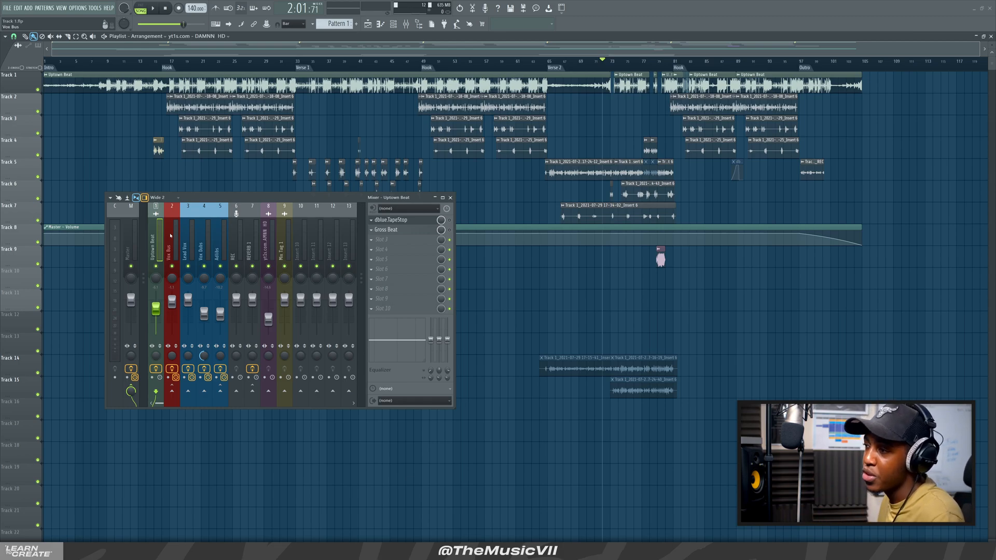
{"action": "left_click", "coordinate": [187, 241]}
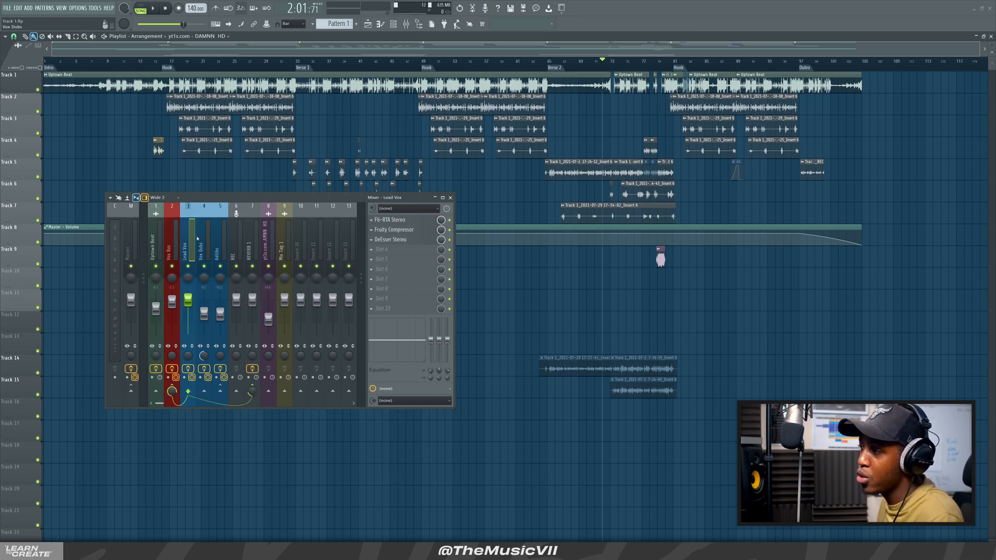
{"action": "left_click_drag", "start_coordinate": [371, 200], "coordinate": [446, 206]}
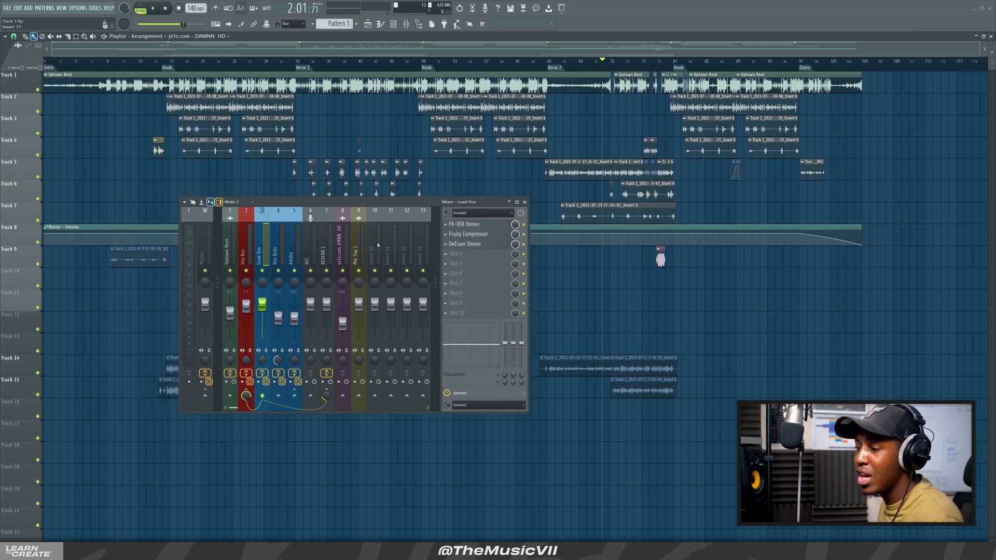
- Disable the effects on the master, beat, vocal and reverb mixer tracks, and play the song from the first hook
{"action": "left_click", "coordinate": [231, 374]}
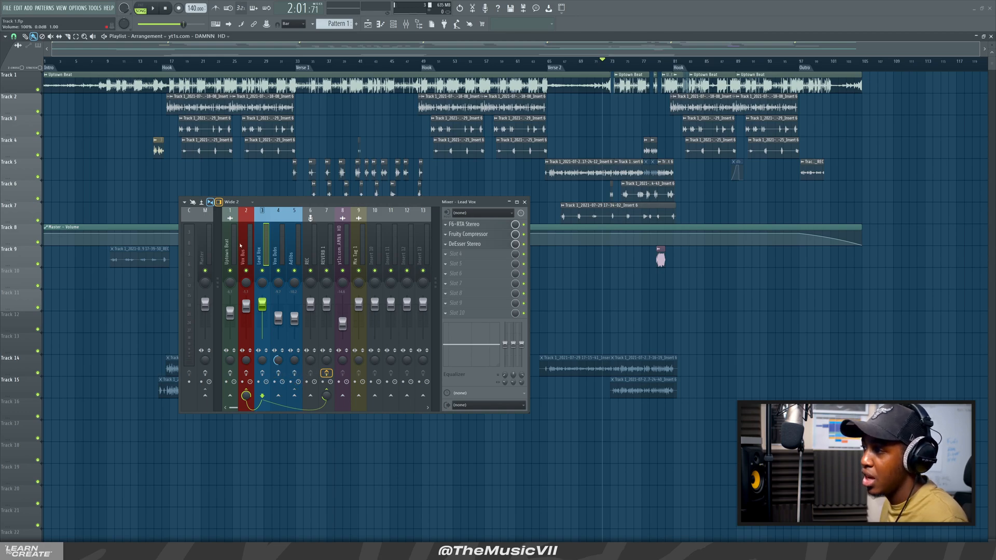
{"action": "mouse_move", "coordinate": [174, 67]}
{"action": "left_mouse_down"}
{"action": "mouse_move", "coordinate": [287, 66]}
{"action": "mouse_move", "coordinate": [160, 66]}
{"action": "left_mouse_up"}
{"action": "key", "text": "space"}
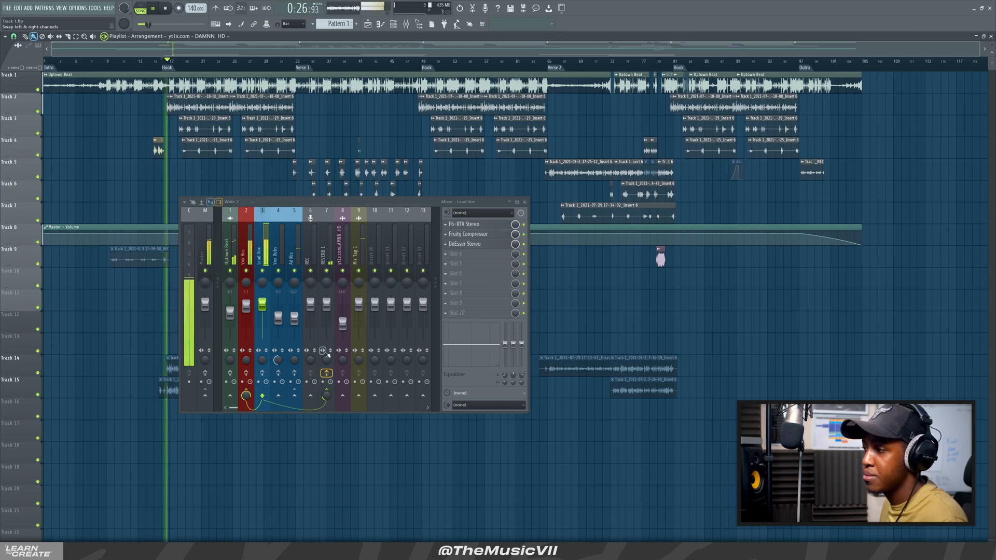
{"action": "left_click", "coordinate": [327, 373]}
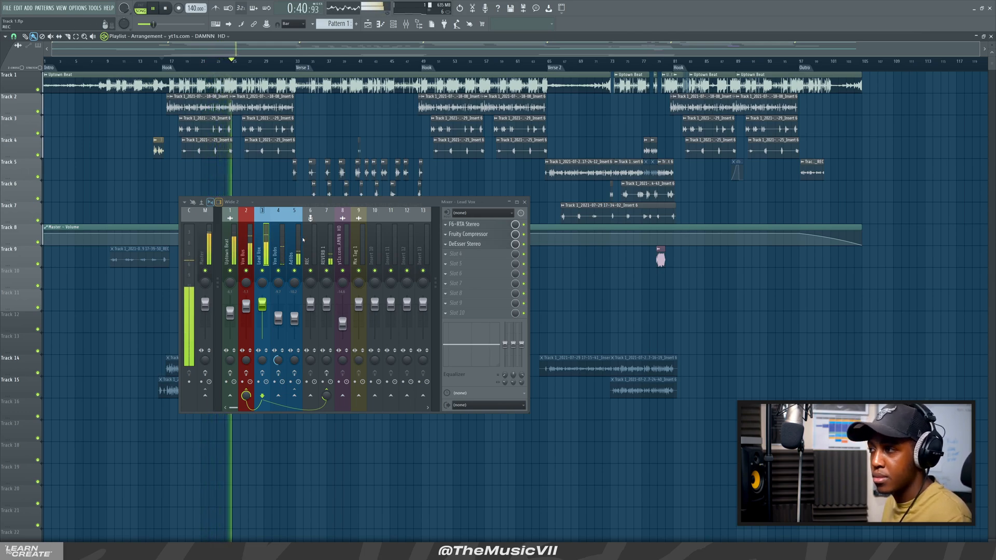
{"action": "key", "text": "space"}
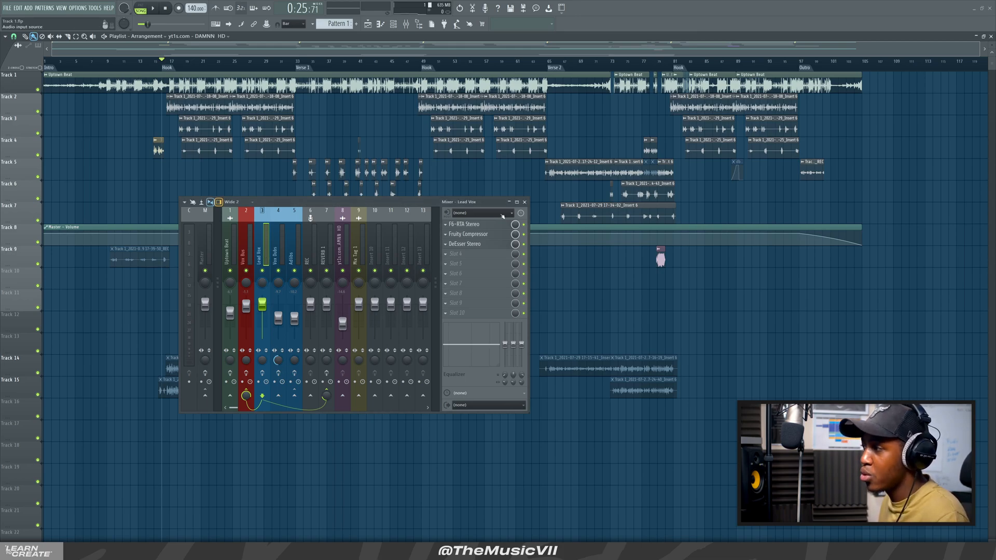
- Open the Lead Vox track's F6-RTA Stereo EQ beside the mixer and solo that track during playback
{"action": "left_click", "coordinate": [474, 224]}
{"action": "left_click_drag", "start_coordinate": [417, 205], "coordinate": [359, 201]}
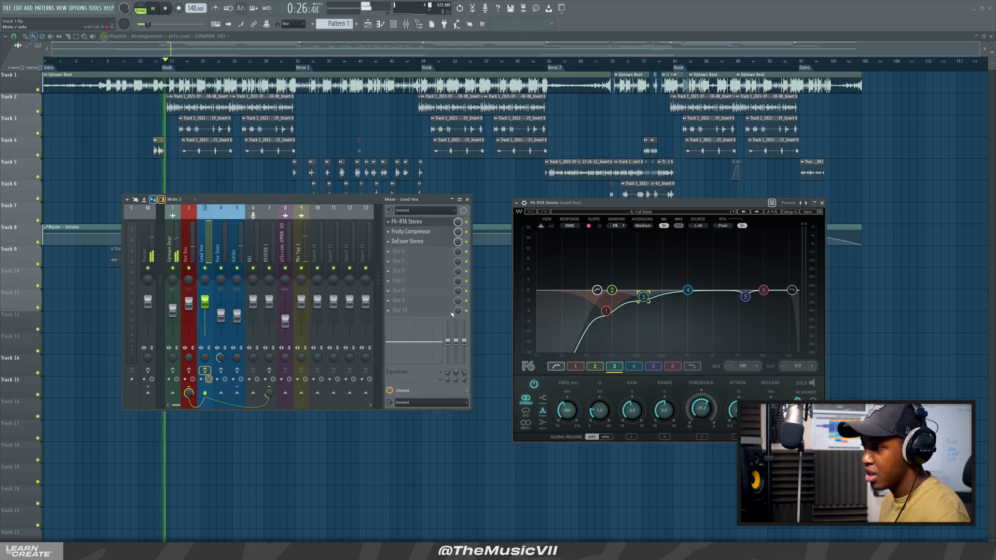
{"action": "key", "text": "space"}
{"action": "right_click", "coordinate": [201, 267]}
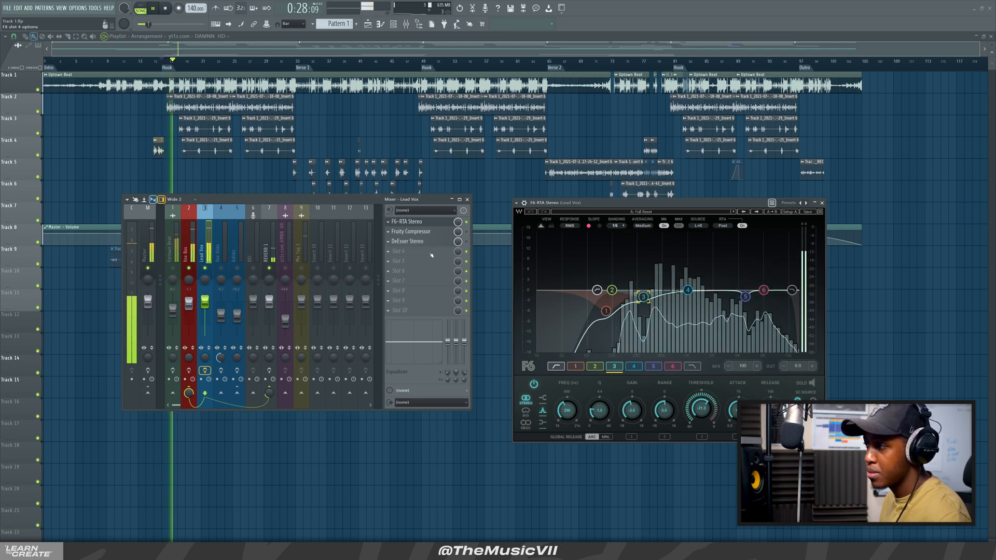
- Compare the soloed lead vocal with F6-RTA Stereo bypassed and enabled over repeated playback
{"action": "key", "text": "space"}
{"action": "left_click", "coordinate": [466, 222]}
{"action": "key", "text": "space"}
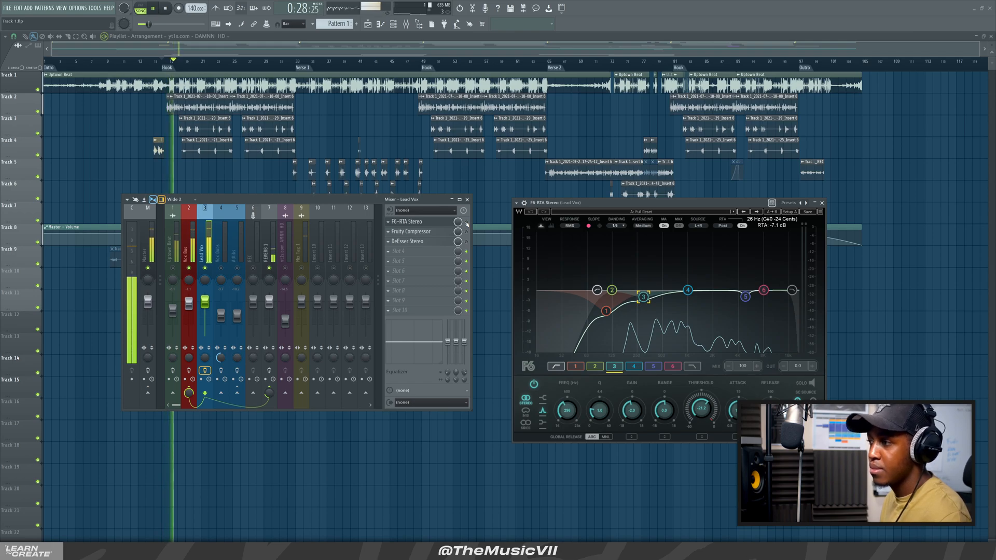
{"action": "key", "text": "space"}
{"action": "left_click", "coordinate": [466, 222]}
{"action": "key", "text": "space"}
{"action": "key", "text": "space"}
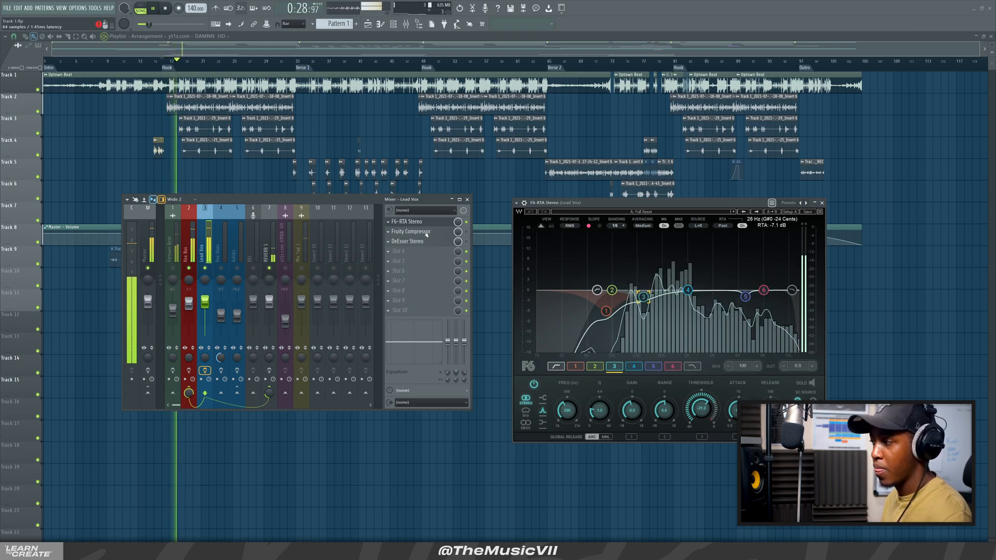
{"action": "key", "text": "space"}
- Reposition the F6-RTA Stereo window and listen to the lead vocal with EQ band 1 soloed and unsoloed
{"action": "left_click_drag", "start_coordinate": [633, 205], "coordinate": [601, 189]}
{"action": "left_click", "coordinate": [574, 293]}
{"action": "key", "text": "space"}
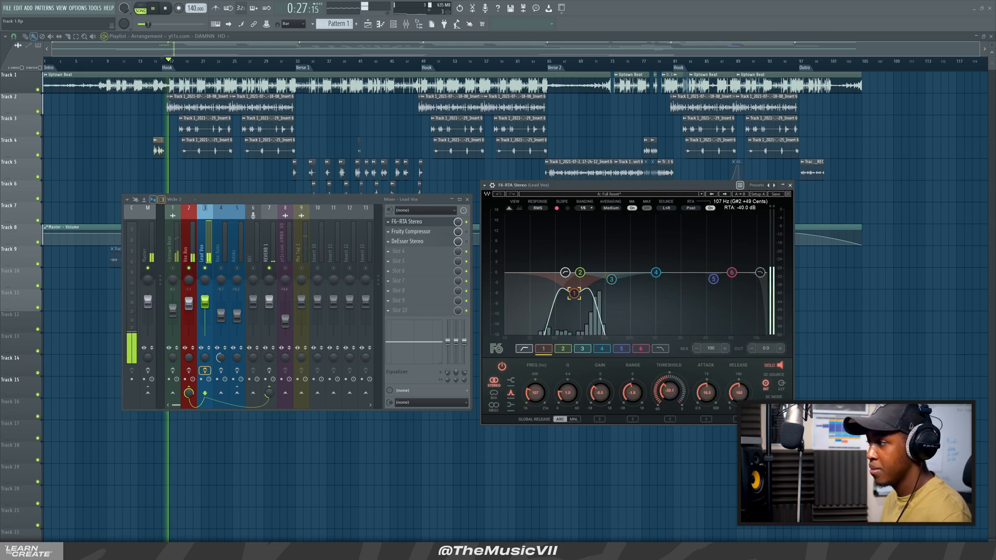
{"action": "left_click", "coordinate": [574, 294]}
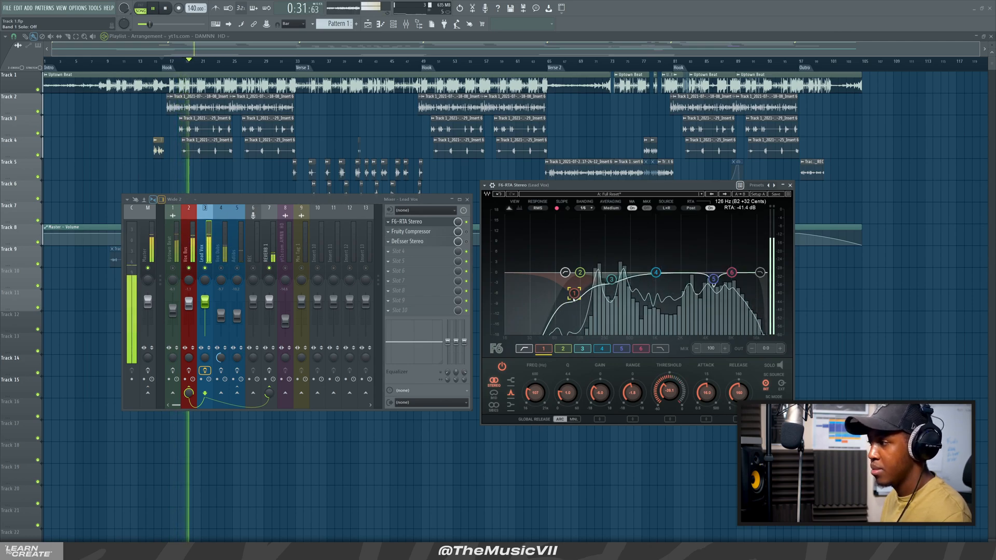
{"action": "key", "text": "space"}
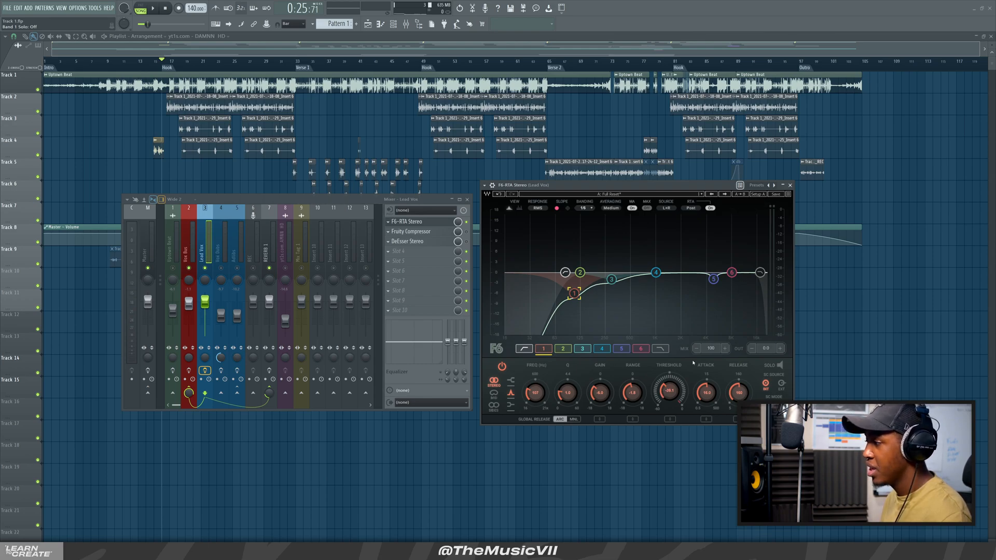
- Play the lead vocal again, and open its Fruity Compressor directly above the F6-RTA Stereo window
{"action": "key", "text": "space"}
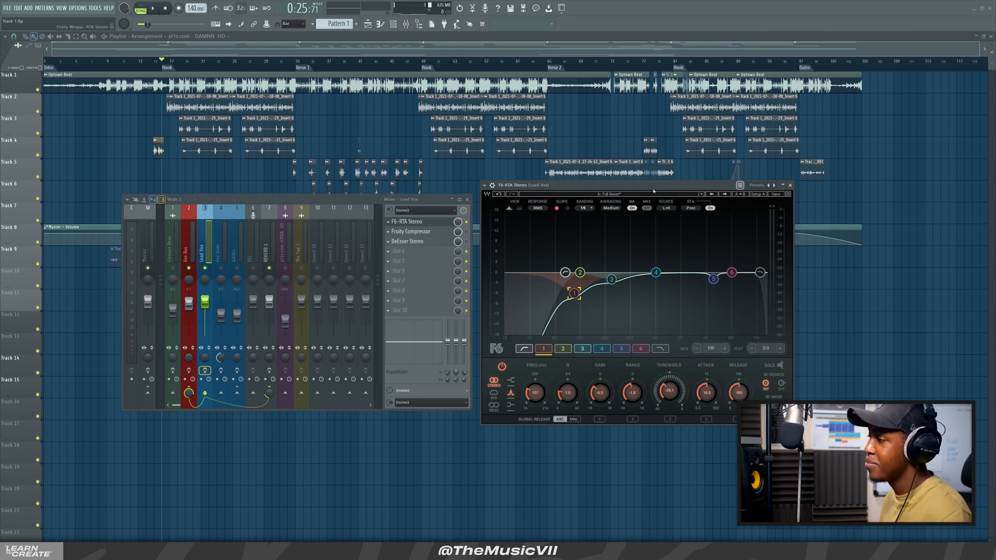
{"action": "key", "text": "space"}
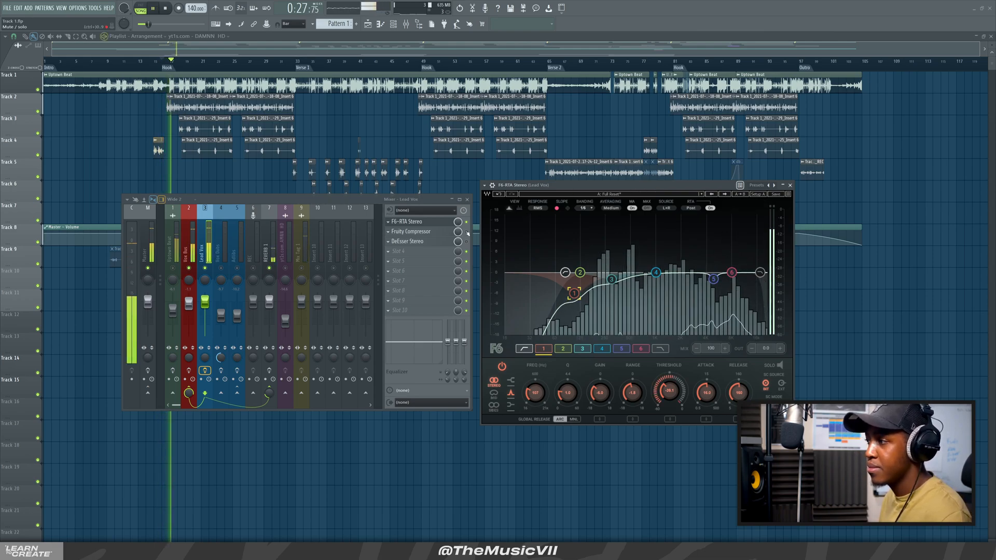
{"action": "key", "text": "space"}
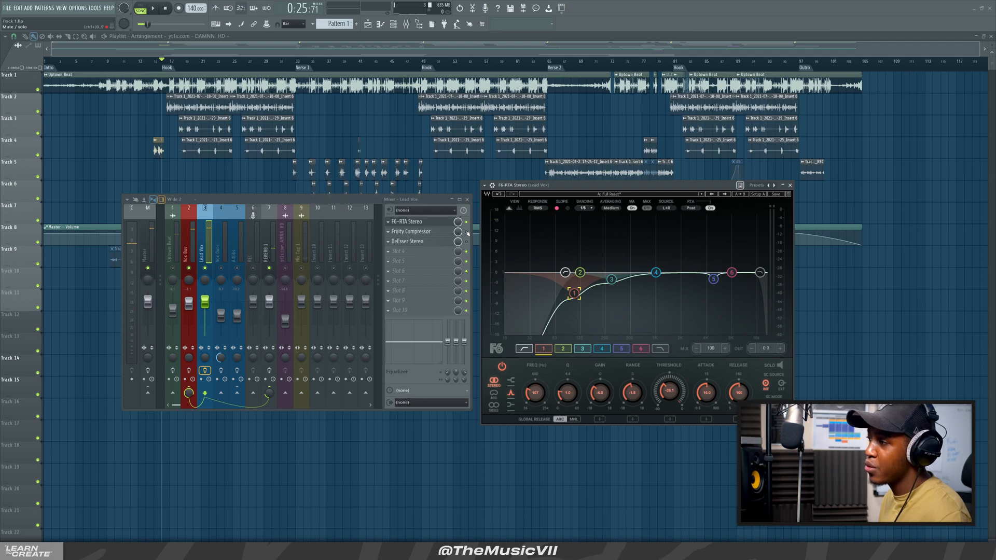
{"action": "left_click", "coordinate": [421, 235]}
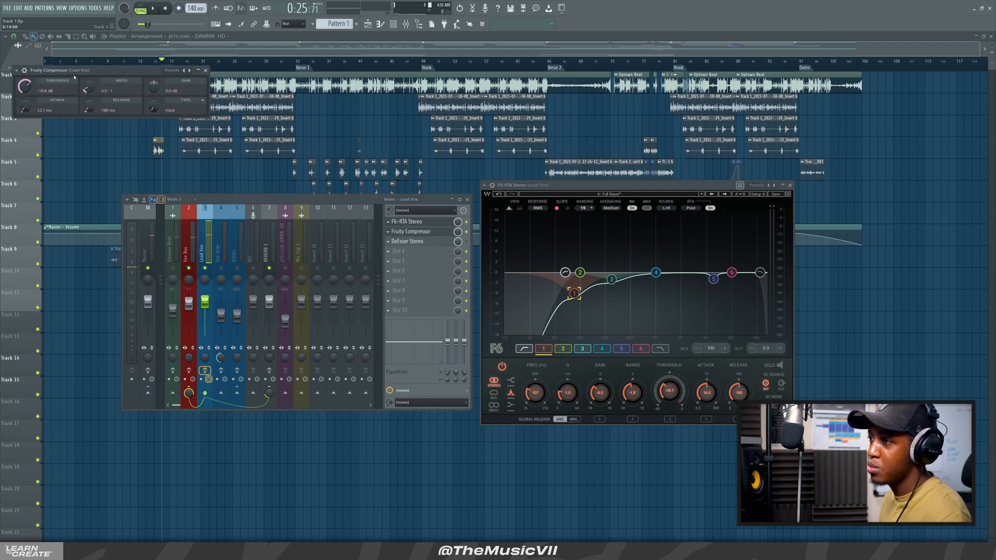
{"action": "left_click_drag", "start_coordinate": [91, 71], "coordinate": [560, 134]}
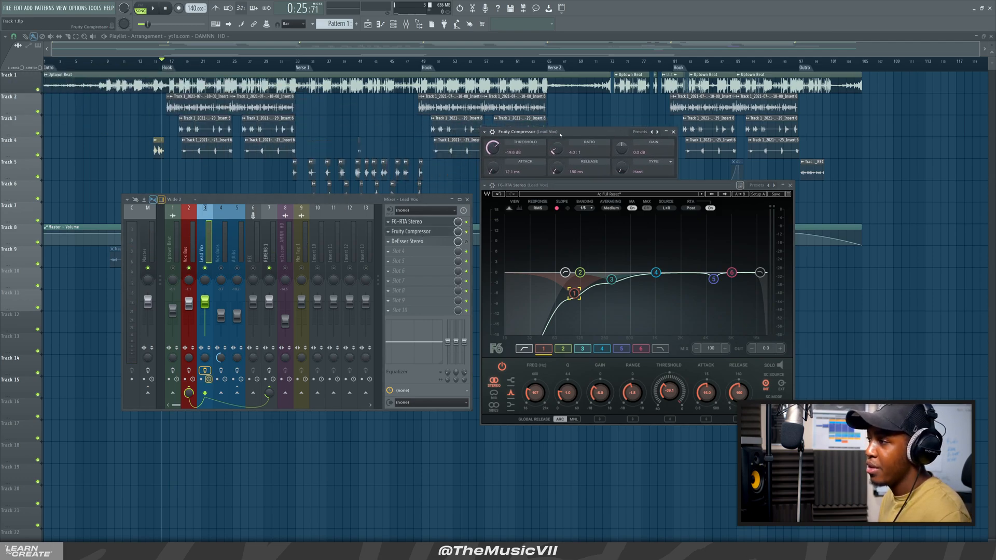
- Audition the Fruity Compressor's effect on the soloed lead vocal over repeated playback of the hook
{"action": "key", "text": "space"}
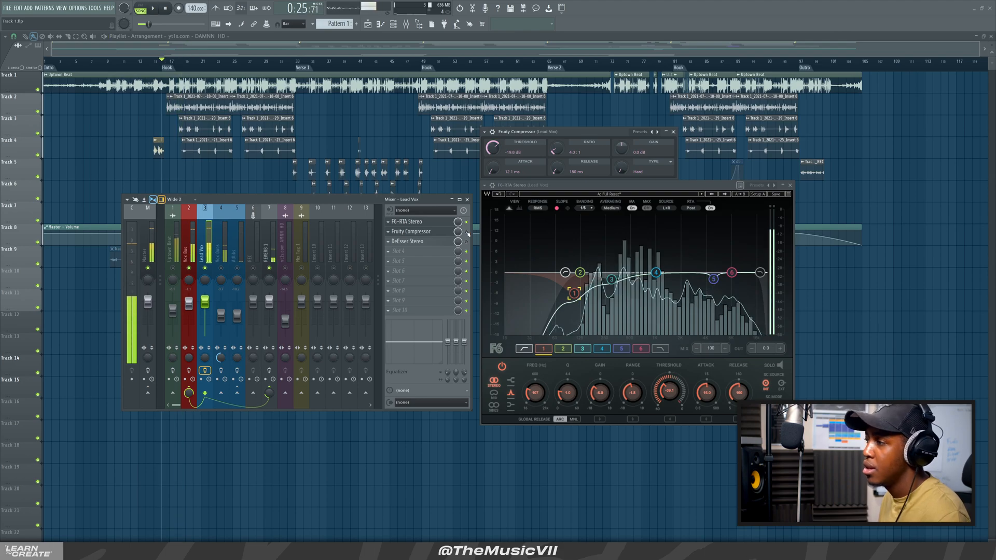
{"action": "key", "text": "space"}
{"action": "key", "text": "space"}
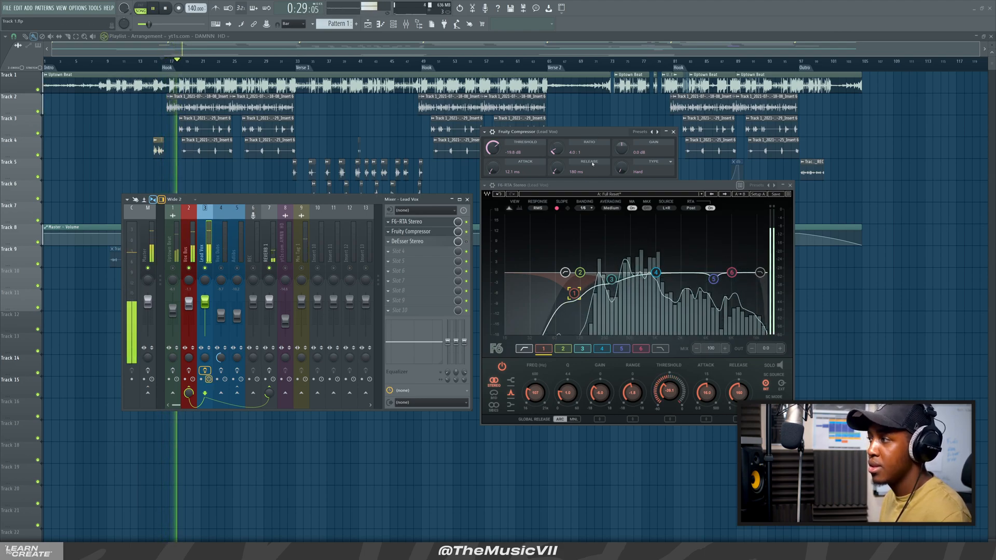
{"action": "key", "text": "space"}
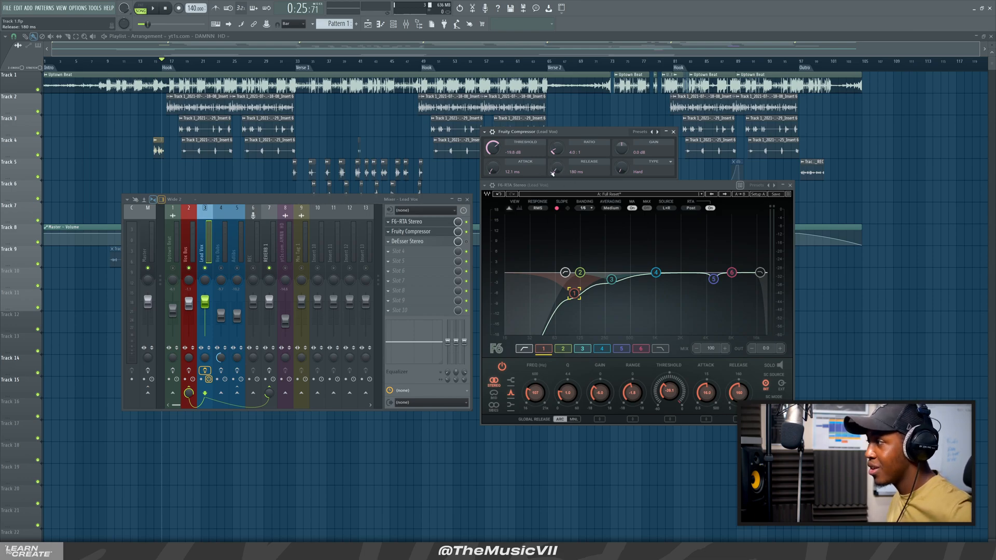
{"action": "key", "text": "space"}
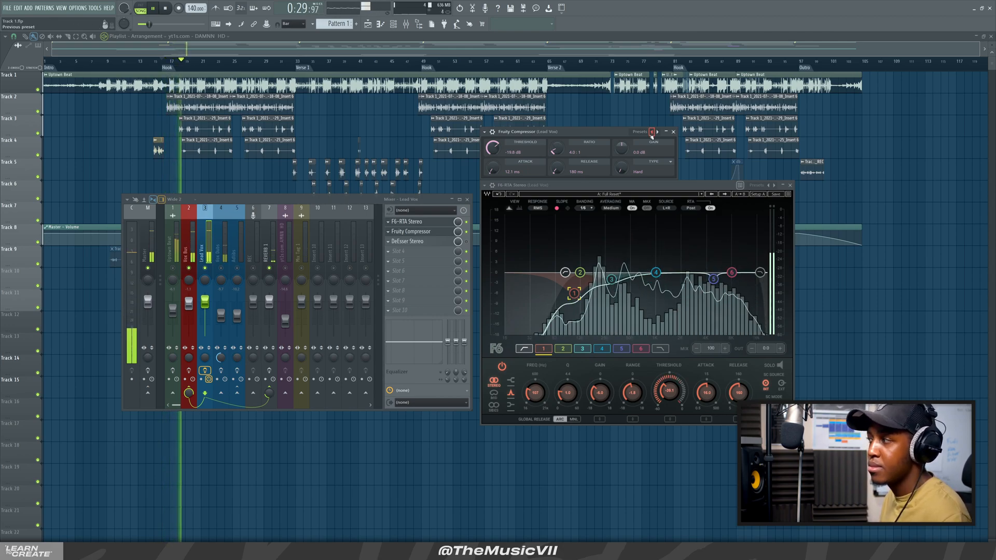
{"action": "key", "text": "space"}
- Close the Fruity Compressor and F6-RTA Stereo windows, and open the Lead Vox track's DeEsser Stereo beside the mixer
{"action": "left_click", "coordinate": [673, 132]}
{"action": "left_click", "coordinate": [789, 185]}
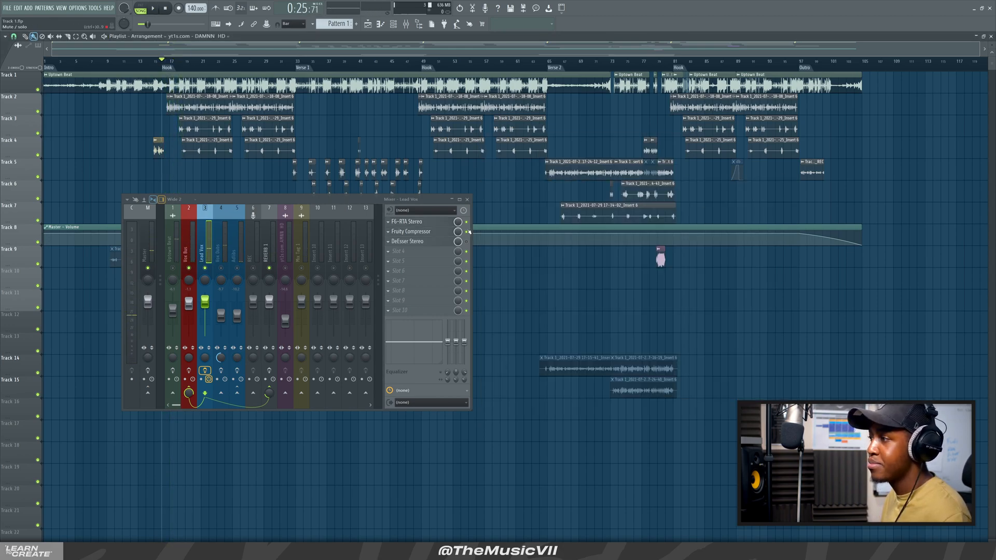
{"action": "left_click", "coordinate": [423, 244]}
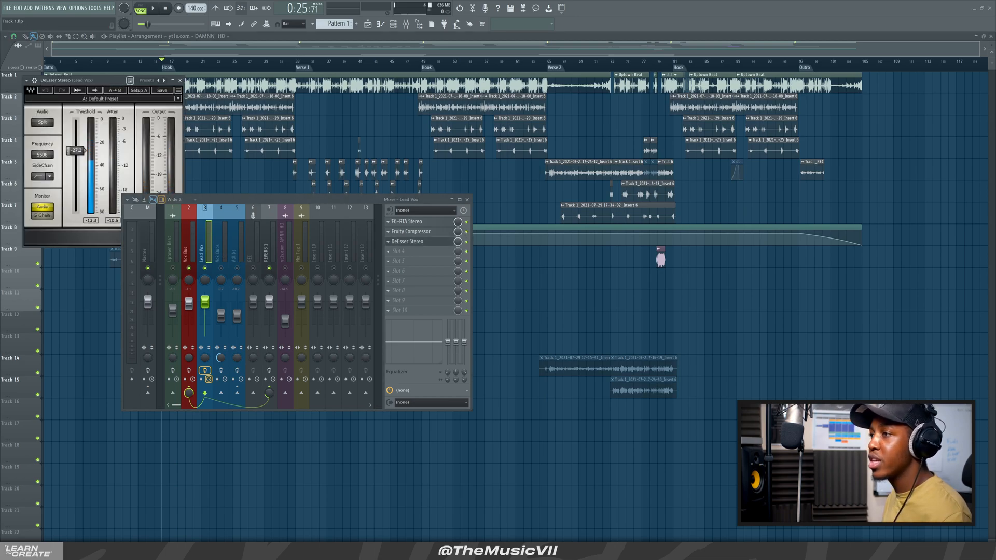
{"action": "left_click_drag", "start_coordinate": [81, 81], "coordinate": [549, 153]}
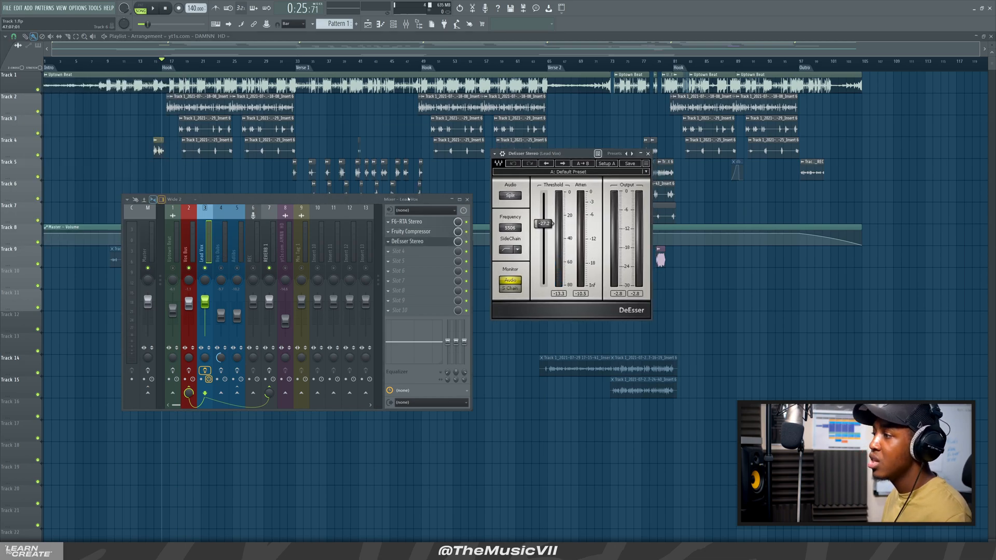
{"action": "left_click_drag", "start_coordinate": [408, 198], "coordinate": [393, 173]}
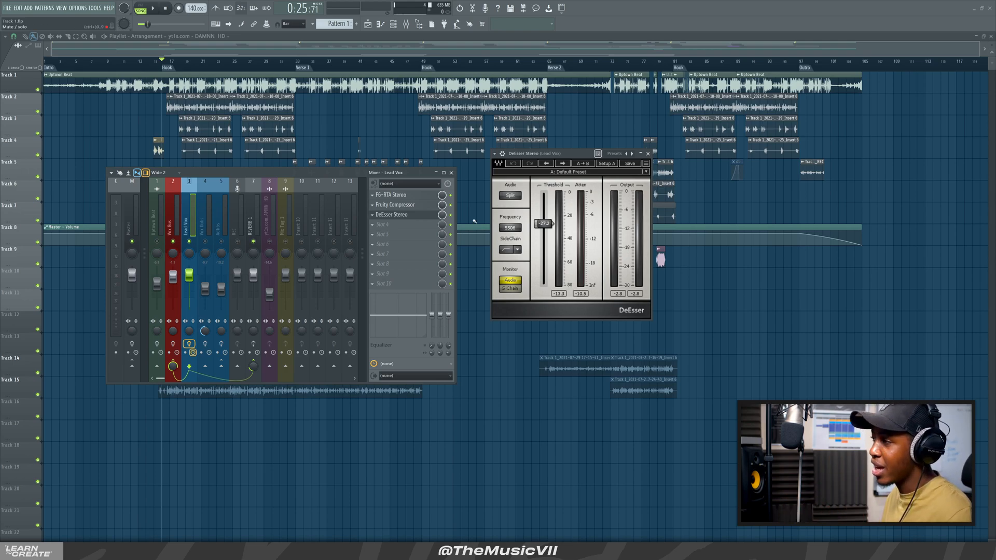
- Audition the DeEsser Stereo's effect on the soloed lead vocal over repeated playback of the hook
{"action": "key", "text": "space"}
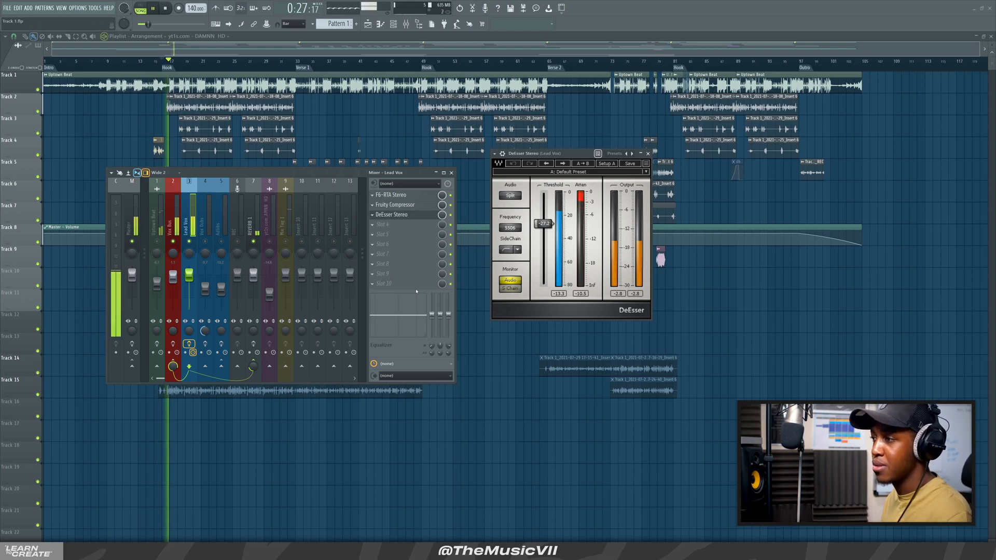
{"action": "key", "text": "space"}
{"action": "key", "text": "space"}
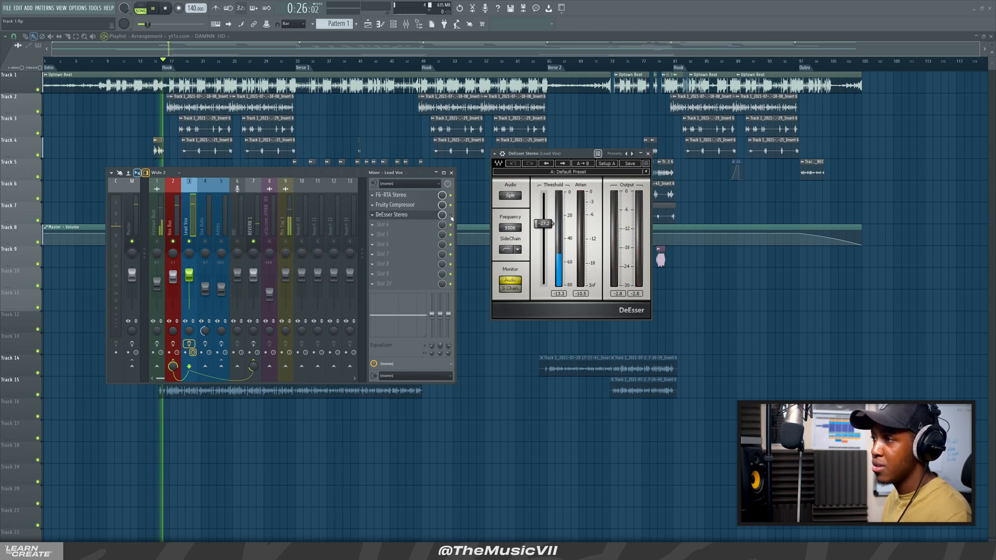
{"action": "key", "text": "space"}
{"action": "key", "text": "space"}
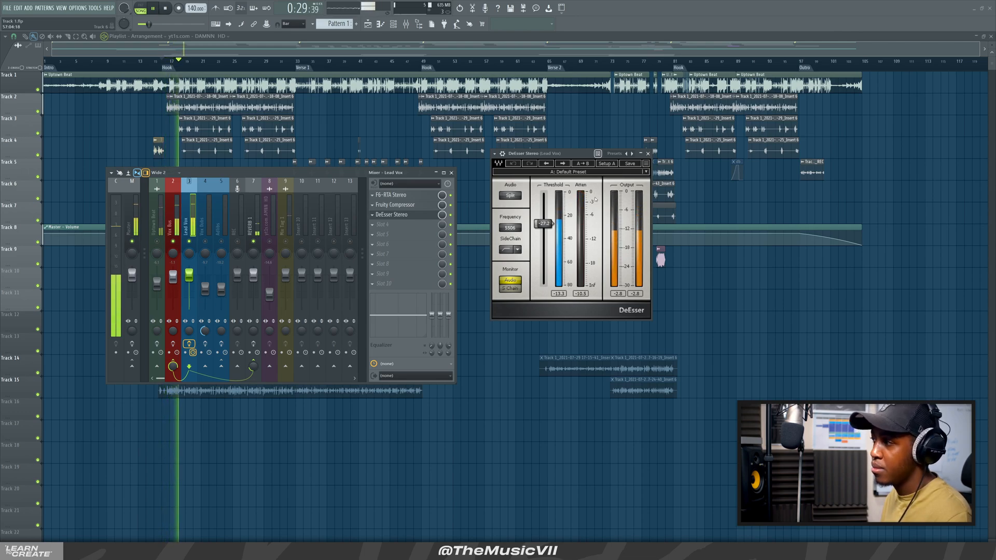
- Stop playback, close the DeEsser Stereo, select the Vox Dubs track and open its Ozone Imager 2 beside the mixer
{"action": "key", "text": "space"}
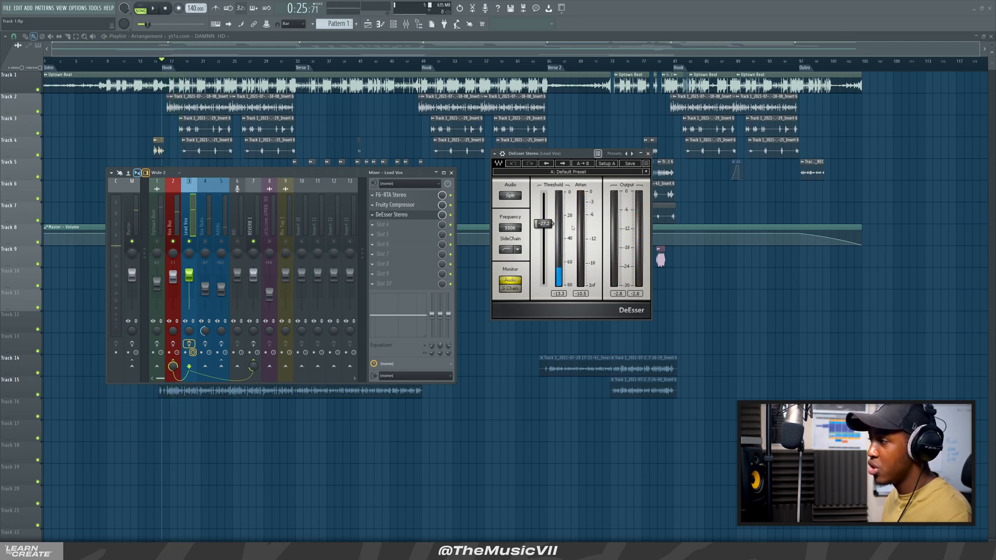
{"action": "left_click", "coordinate": [648, 154]}
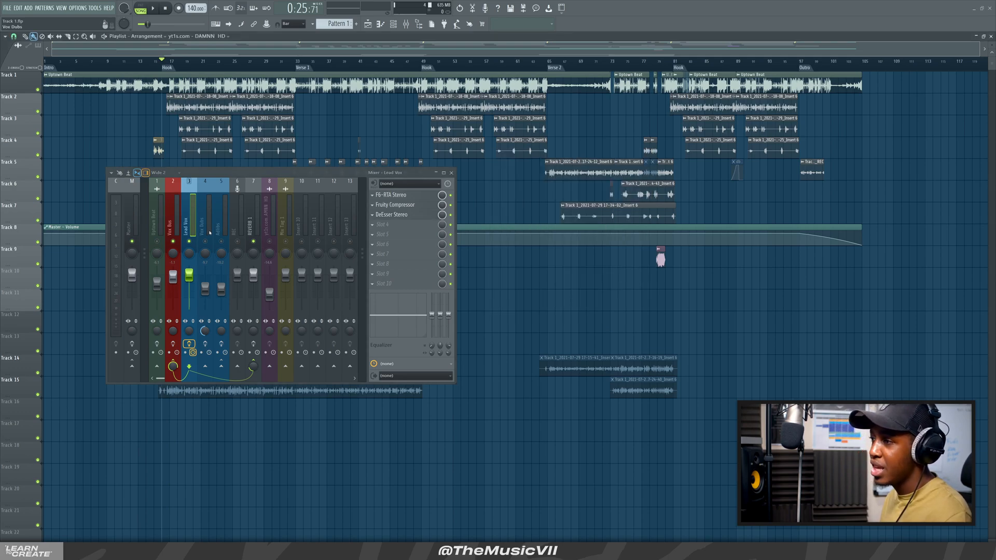
{"action": "left_click", "coordinate": [207, 242]}
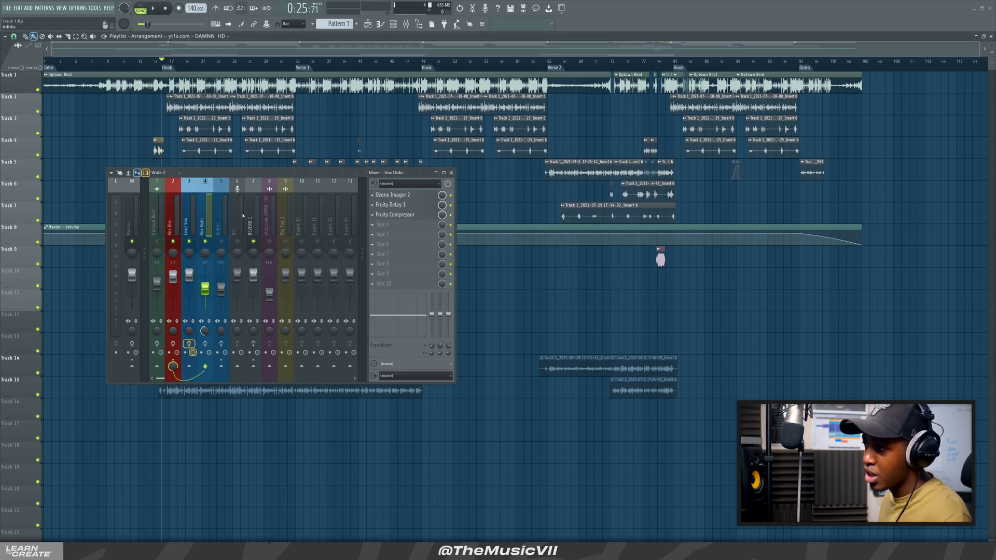
{"action": "left_click", "coordinate": [391, 194]}
{"action": "left_click_drag", "start_coordinate": [125, 80], "coordinate": [568, 183]}
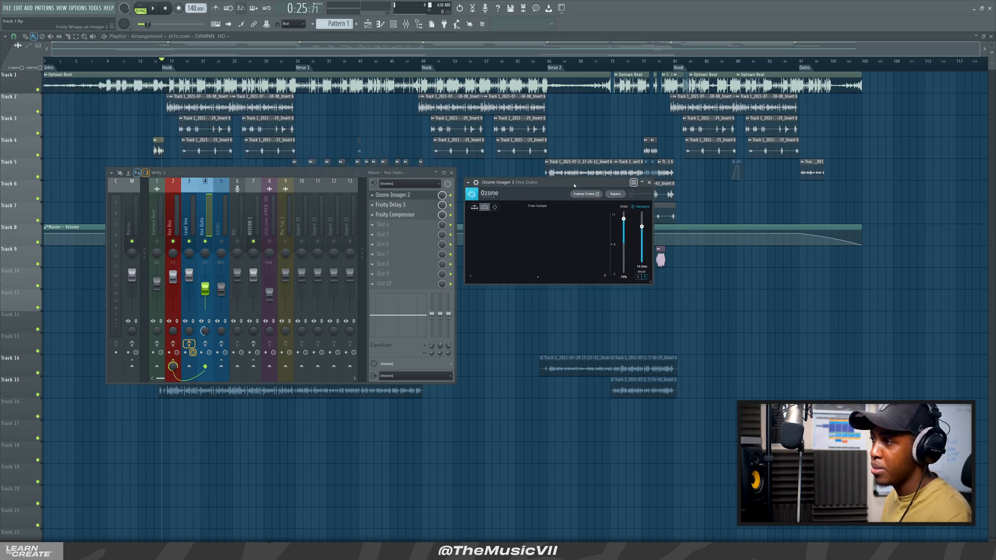
- Solo Vox Dubs, play it dry, and enable its effects to audition Ozone Imager 2 over repeated playback of the hook
{"action": "key", "text": "space"}
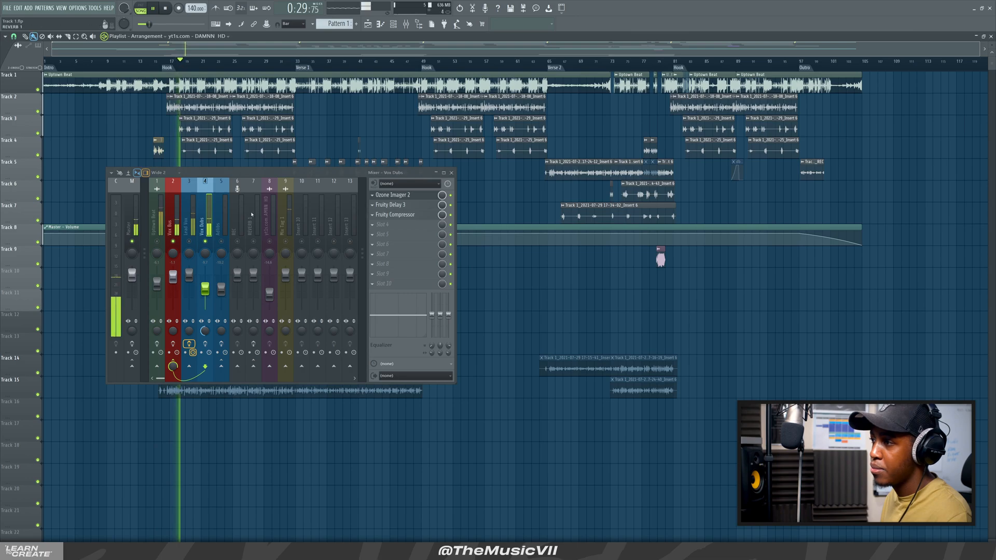
{"action": "key", "text": "space"}
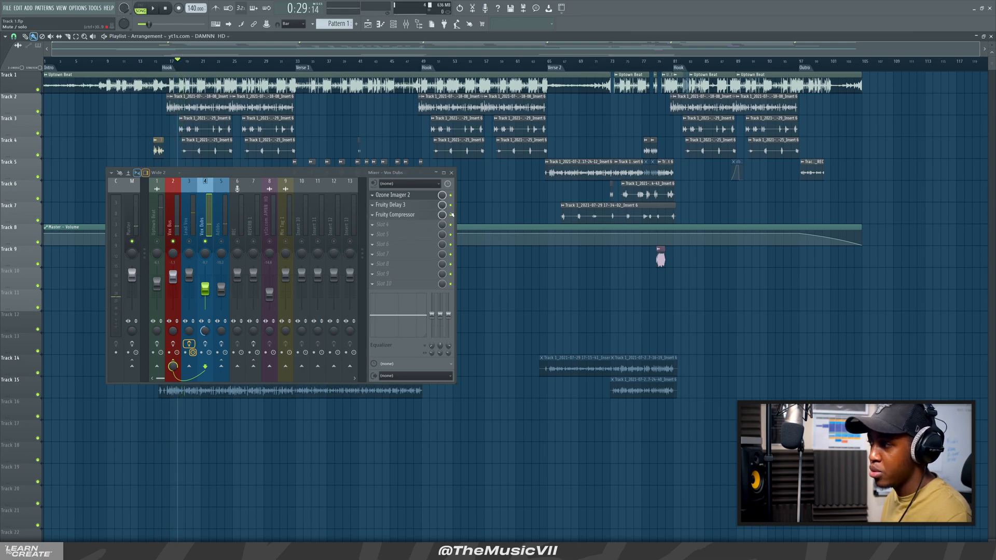
{"action": "left_click", "coordinate": [450, 196]}
{"action": "key", "text": "space"}
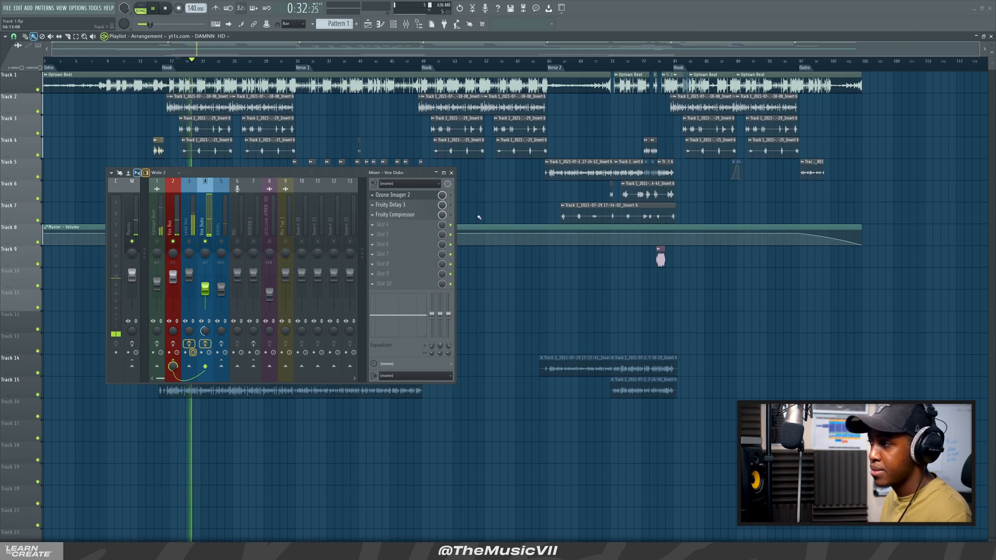
{"action": "left_click", "coordinate": [450, 196]}
{"action": "key", "text": "space"}
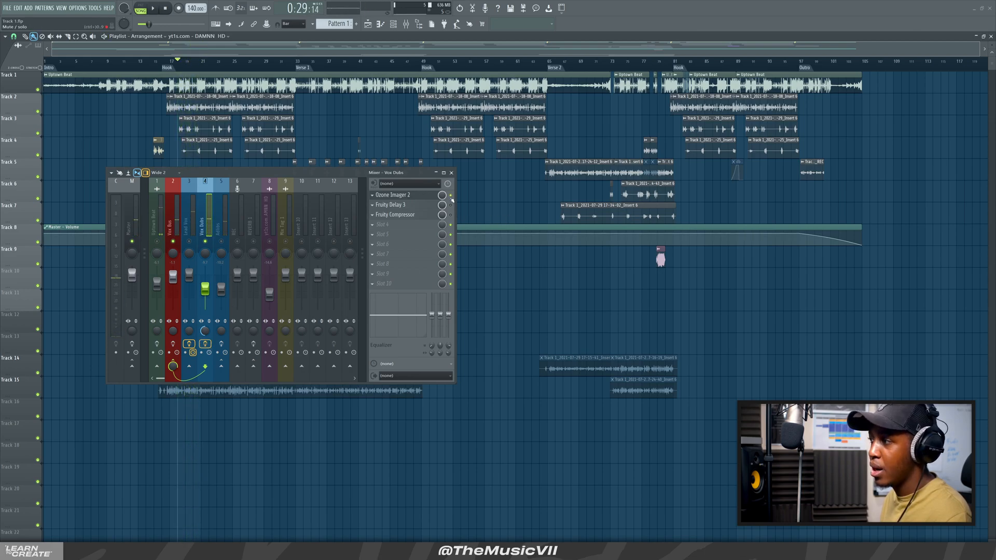
- Reopen Ozone Imager 2, watch its stereo field display during playback of the dubs, and close it
{"action": "left_click", "coordinate": [409, 196]}
{"action": "key", "text": "space"}
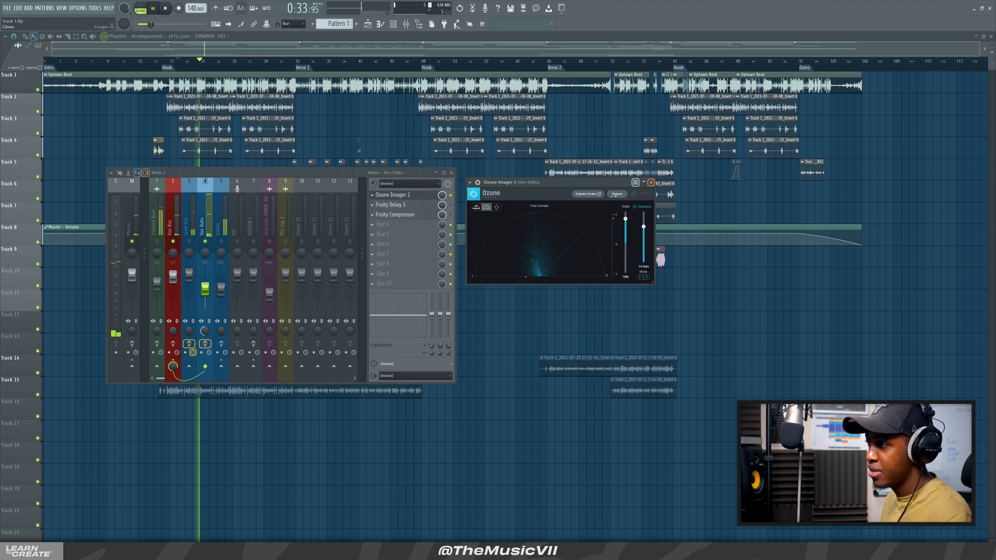
{"action": "left_click", "coordinate": [645, 184]}
{"action": "key", "text": "space"}
- Open the Vox Dubs track's Fruity Delay 3 beside the mixer and audition the delay on the soloed dubs
{"action": "left_click", "coordinate": [435, 206]}
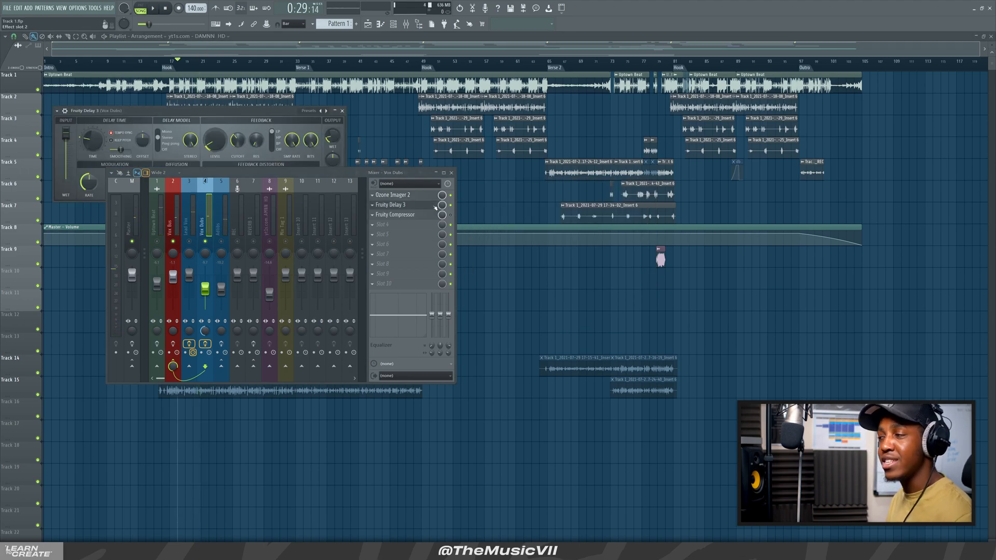
{"action": "left_click_drag", "start_coordinate": [171, 109], "coordinate": [588, 163]}
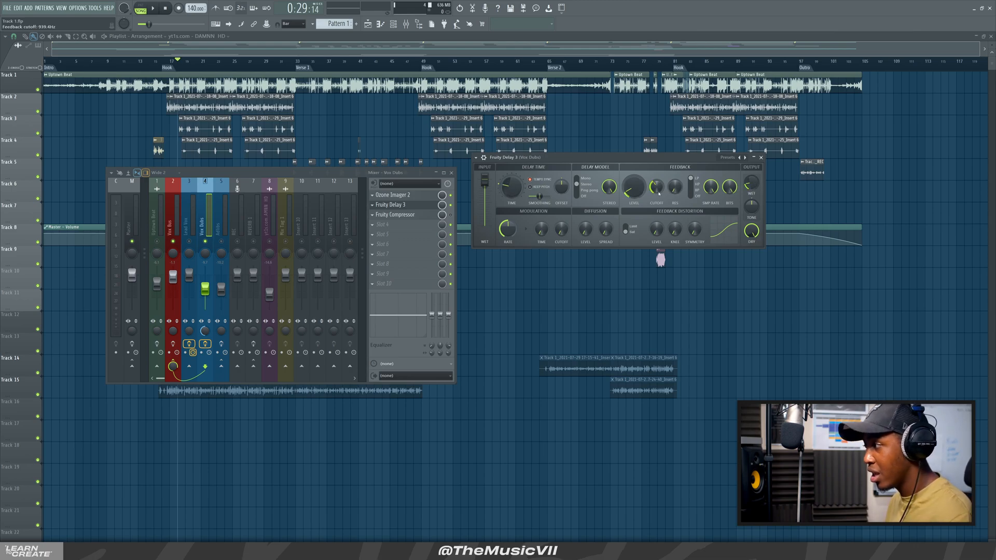
{"action": "key", "text": "space"}
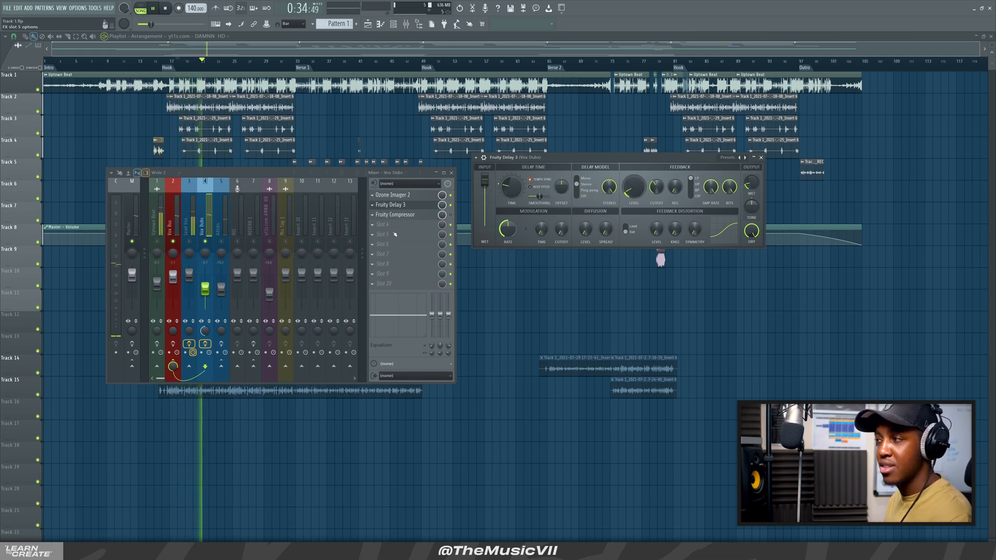
{"action": "key", "text": "space"}
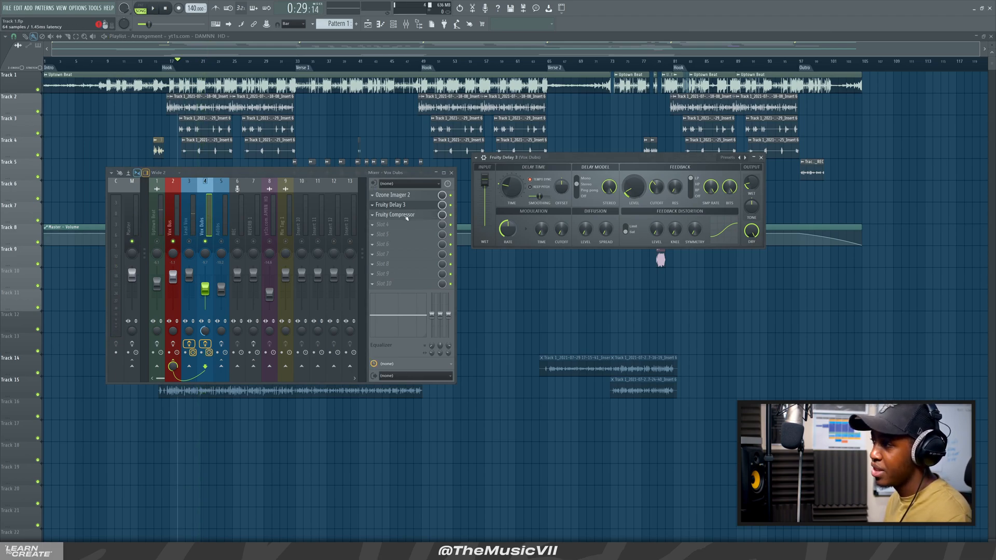
- Reposition the mixer and Fruity Delay 3 windows, and restore the playlist to a smaller window lower in the workspace
{"action": "mouse_move", "coordinate": [375, 173]}
{"action": "left_mouse_down"}
{"action": "mouse_move", "coordinate": [362, 256]}
{"action": "mouse_move", "coordinate": [331, 189]}
{"action": "mouse_move", "coordinate": [367, 169]}
{"action": "left_mouse_up"}
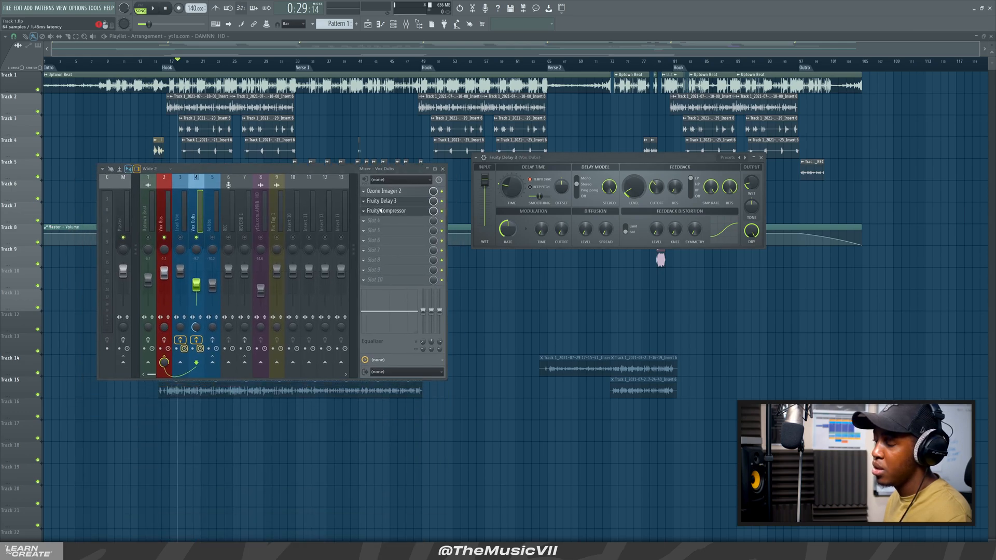
{"action": "left_click_drag", "start_coordinate": [705, 157], "coordinate": [695, 230]}
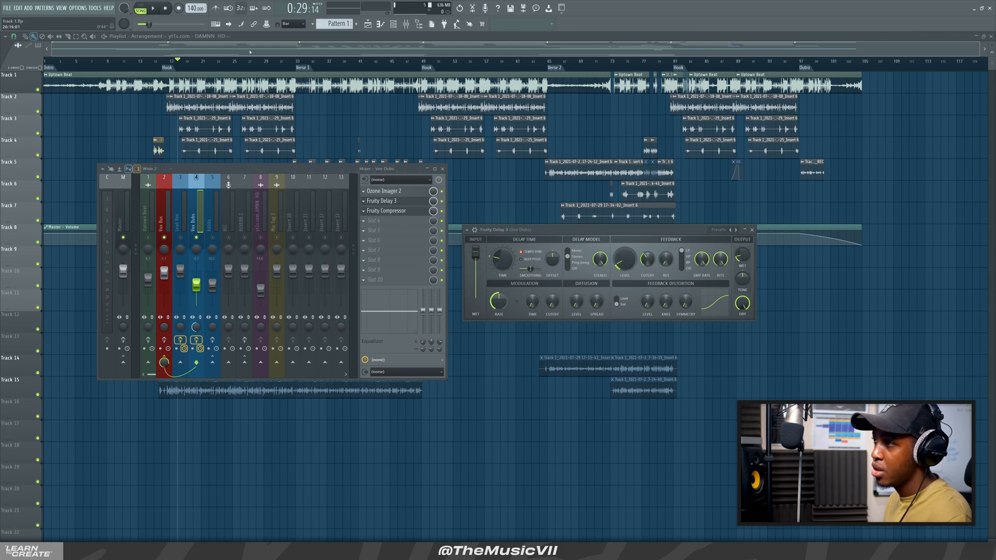
{"action": "left_click", "coordinate": [265, 39]}
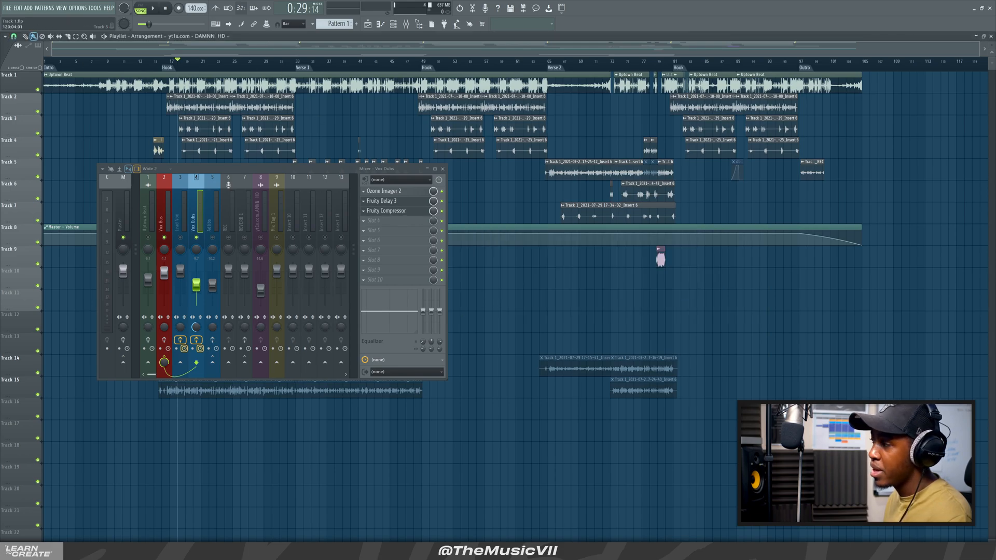
{"action": "left_click", "coordinate": [983, 37]}
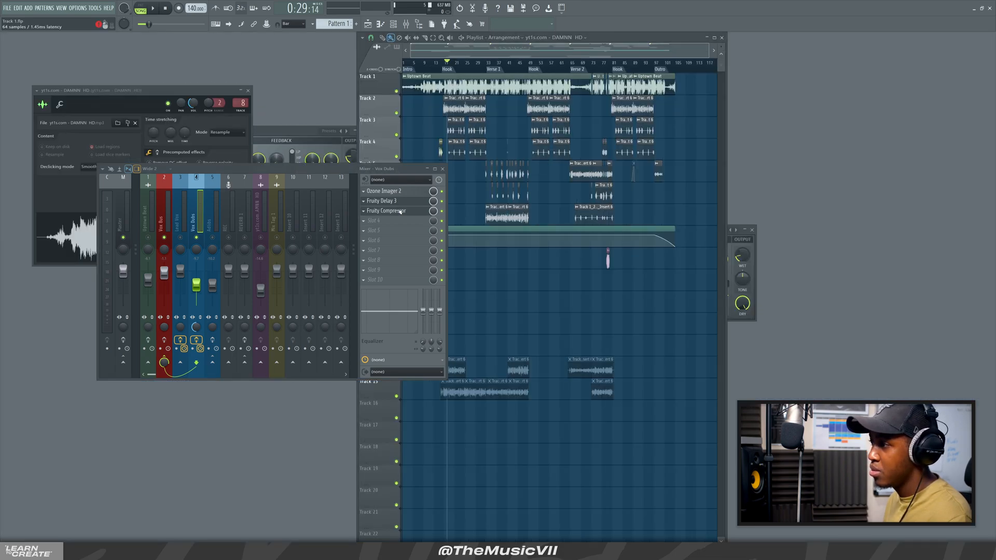
{"action": "left_click_drag", "start_coordinate": [635, 32], "coordinate": [636, 236]}
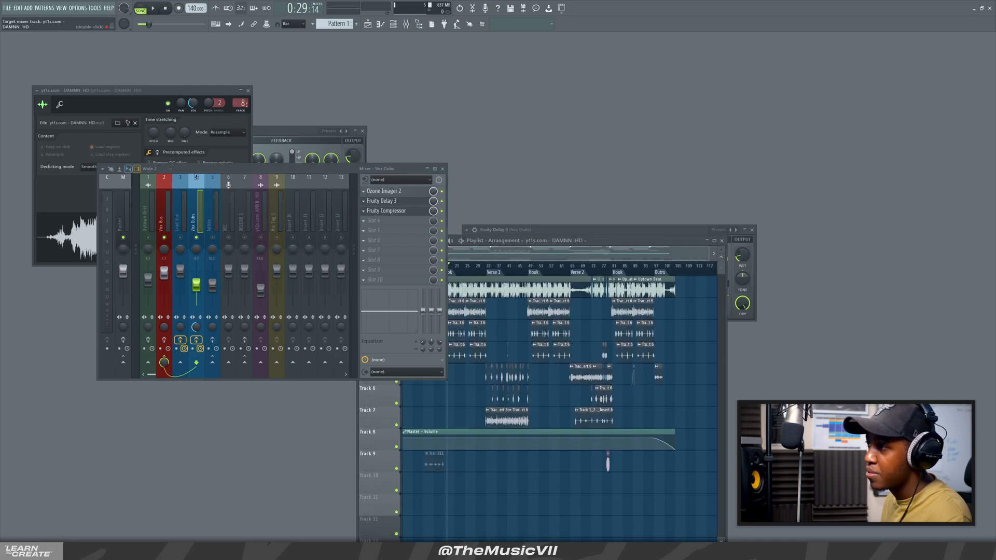
- Close the audio clip's settings and all stray plugin windows including Fruity Delay 3, and maximize the playlist again
{"action": "left_click", "coordinate": [247, 91]}
{"action": "left_click", "coordinate": [363, 131]}
{"action": "left_click", "coordinate": [235, 120]}
{"action": "left_click", "coordinate": [241, 120]}
{"action": "left_click", "coordinate": [558, 231]}
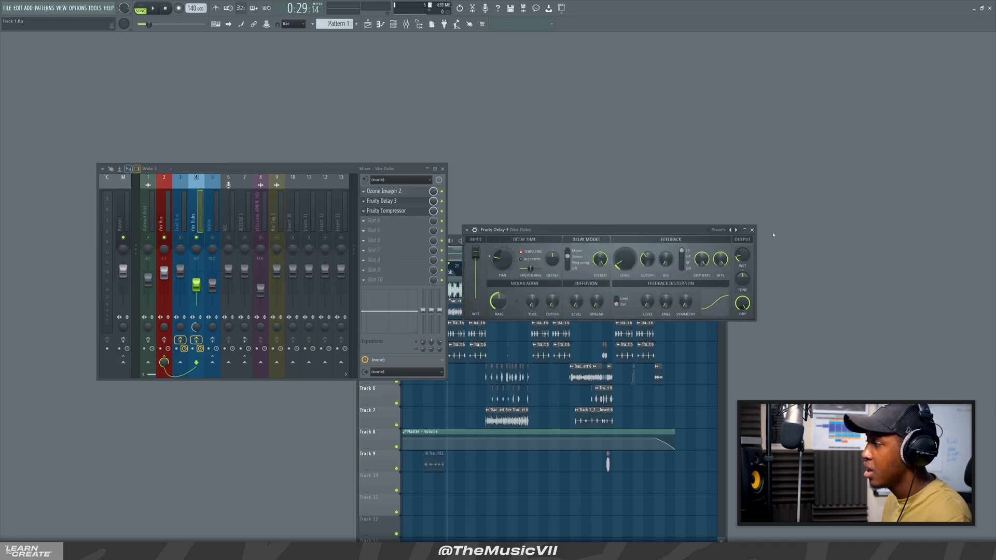
{"action": "left_click", "coordinate": [752, 231]}
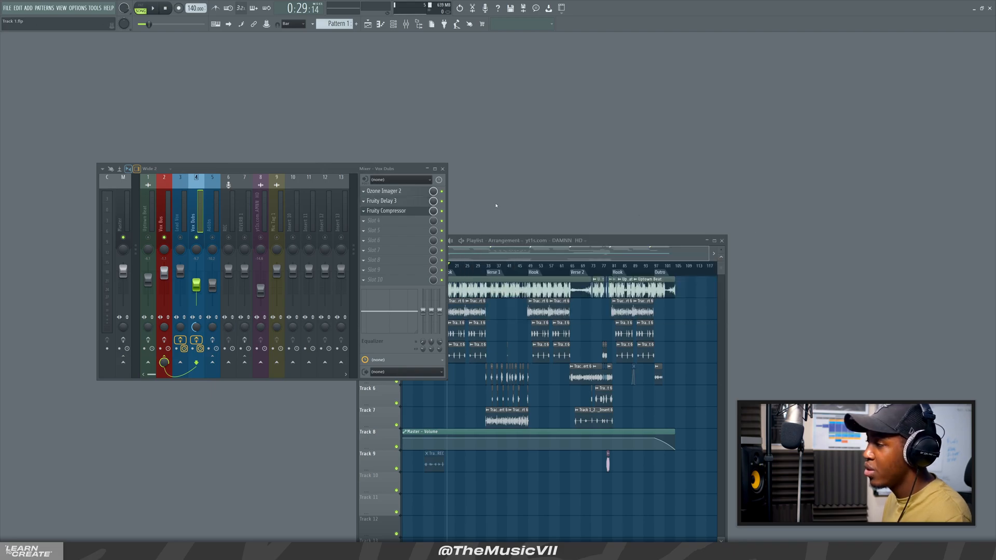
{"action": "double_click", "coordinate": [635, 243]}
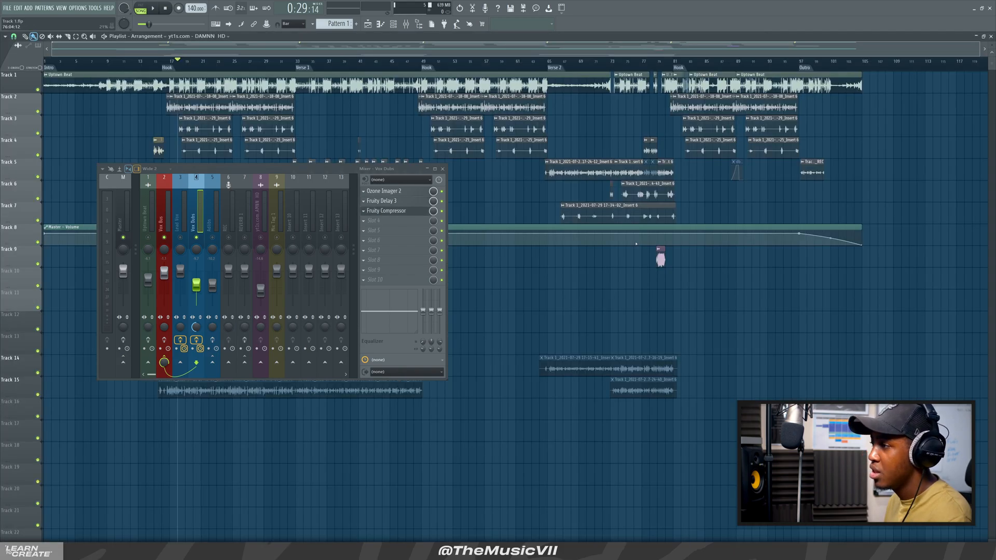
- Open the Vox Dubs track's Fruity Compressor and arrange its window beside the mixer
{"action": "left_click", "coordinate": [386, 211]}
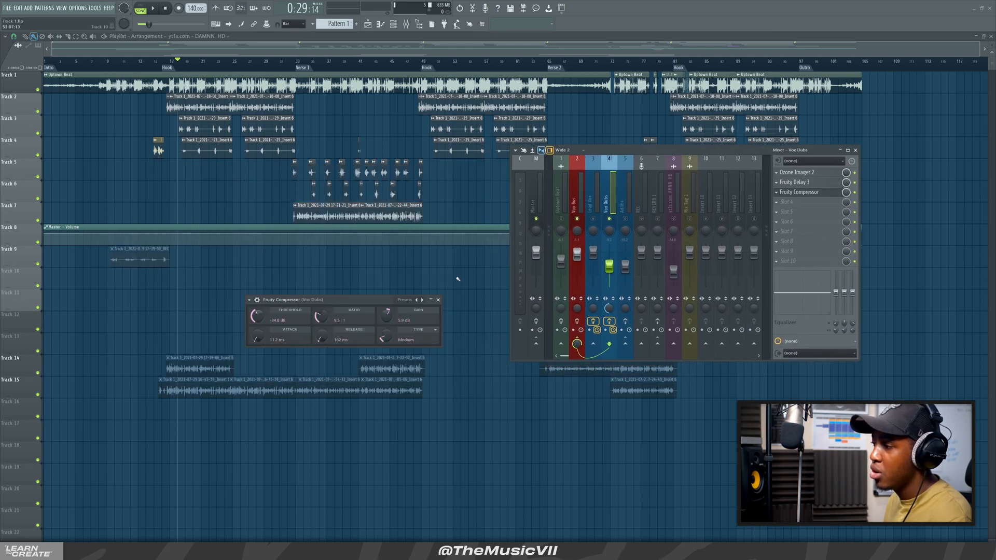
{"action": "left_click_drag", "start_coordinate": [319, 299], "coordinate": [230, 251]}
{"action": "left_click_drag", "start_coordinate": [571, 152], "coordinate": [512, 201]}
{"action": "left_click_drag", "start_coordinate": [280, 264], "coordinate": [319, 167]}
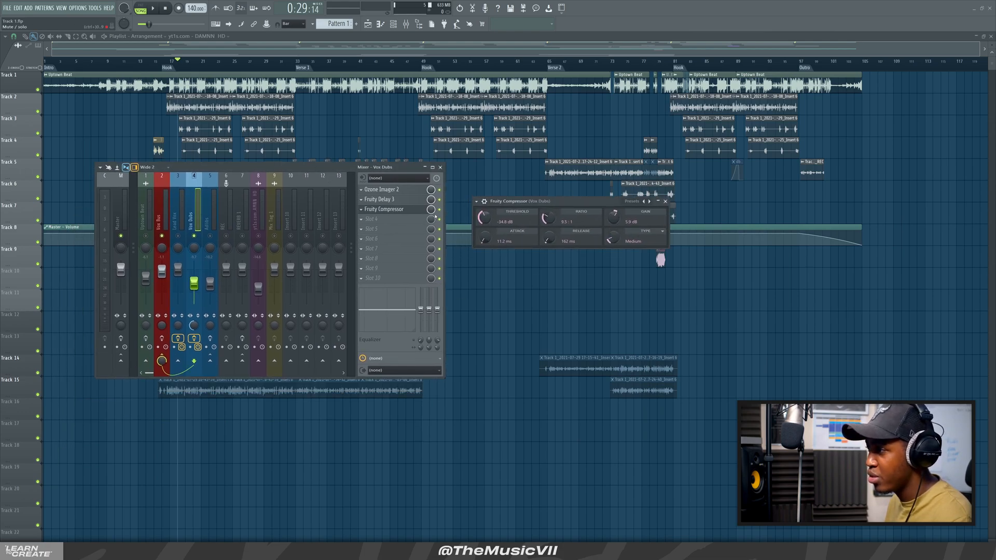
- Audition the Fruity Compressor's effect on the soloed Vox Dubs over repeated playback of the hook
{"action": "key", "text": "space"}
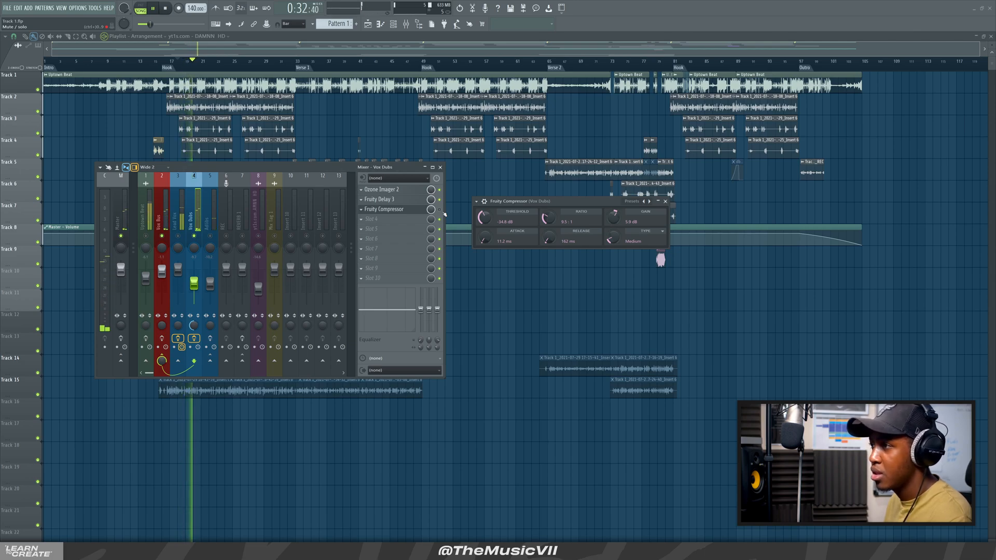
{"action": "key", "text": "space"}
{"action": "left_click", "coordinate": [440, 209]}
{"action": "key", "text": "space"}
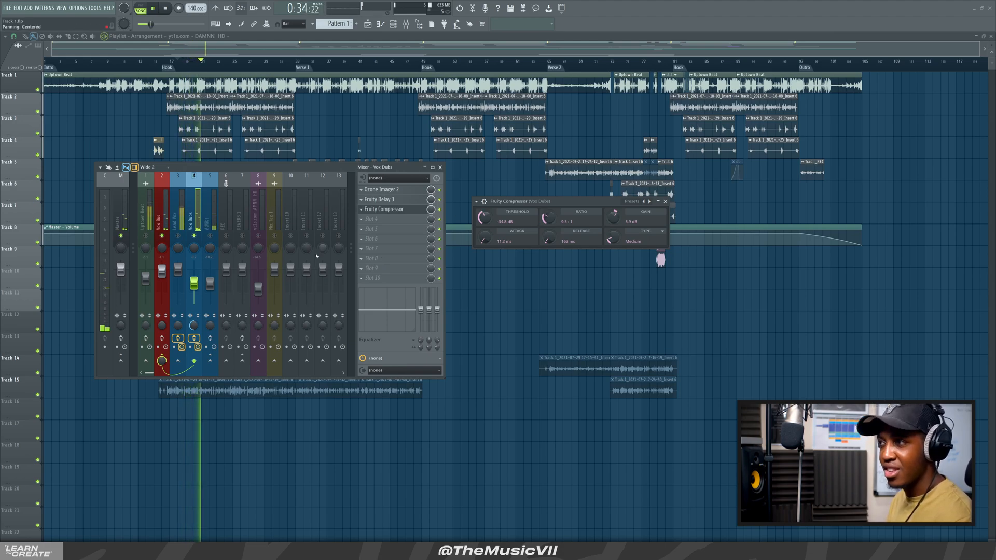
{"action": "key", "text": "space"}
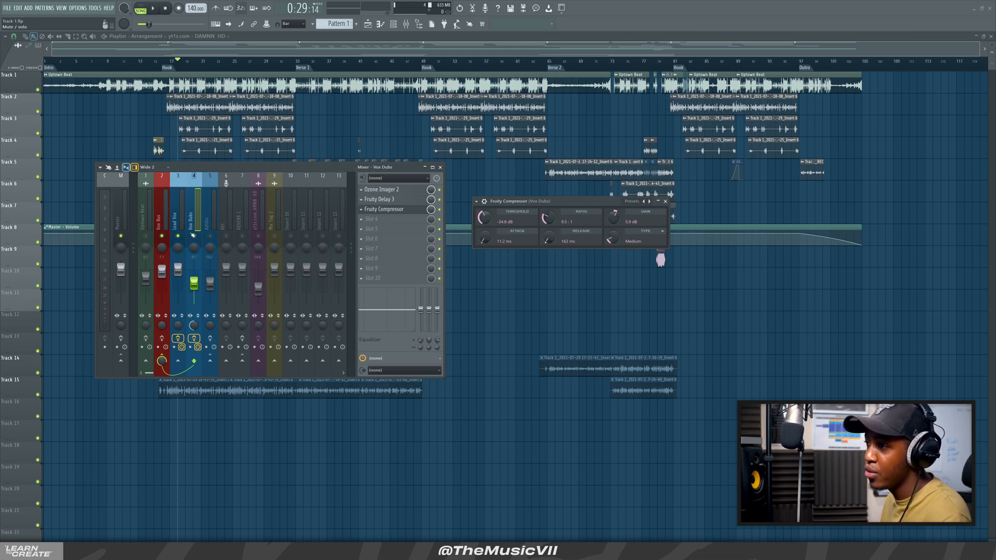
- Select Lead Vox, play the lead vocal together with the dubs, and return to the Vox Dubs track
{"action": "left_click", "coordinate": [177, 220]}
{"action": "key", "text": "space"}
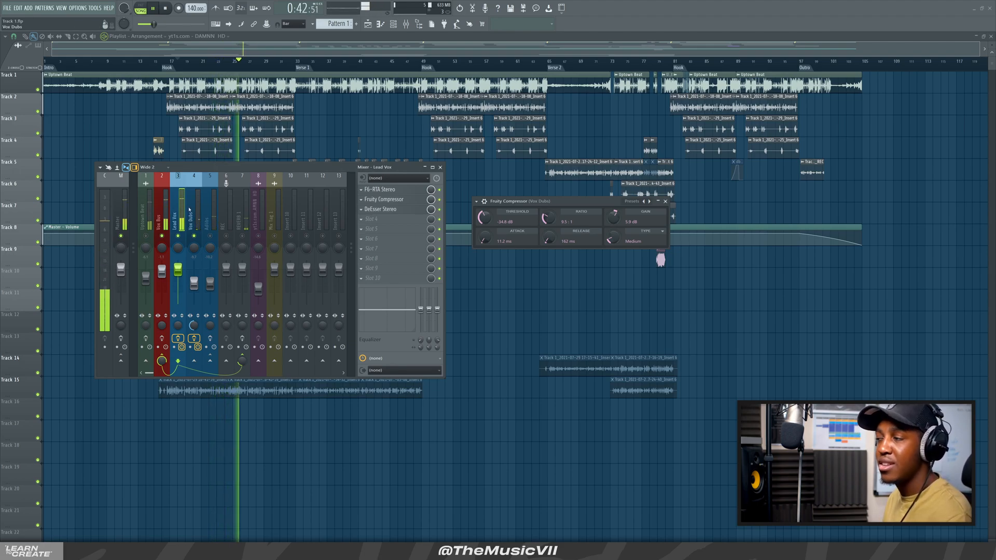
{"action": "key", "text": "space"}
{"action": "left_click", "coordinate": [190, 210]}
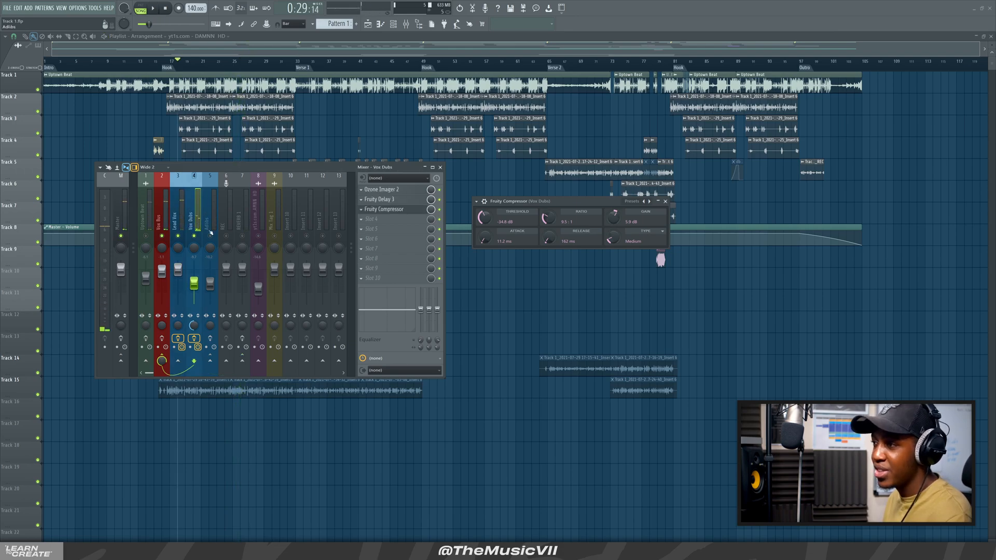
- Select the Adlibs track, open its Fruity parametric EQ 2 beside the mixer, and close the Fruity Compressor
{"action": "left_click", "coordinate": [210, 224]}
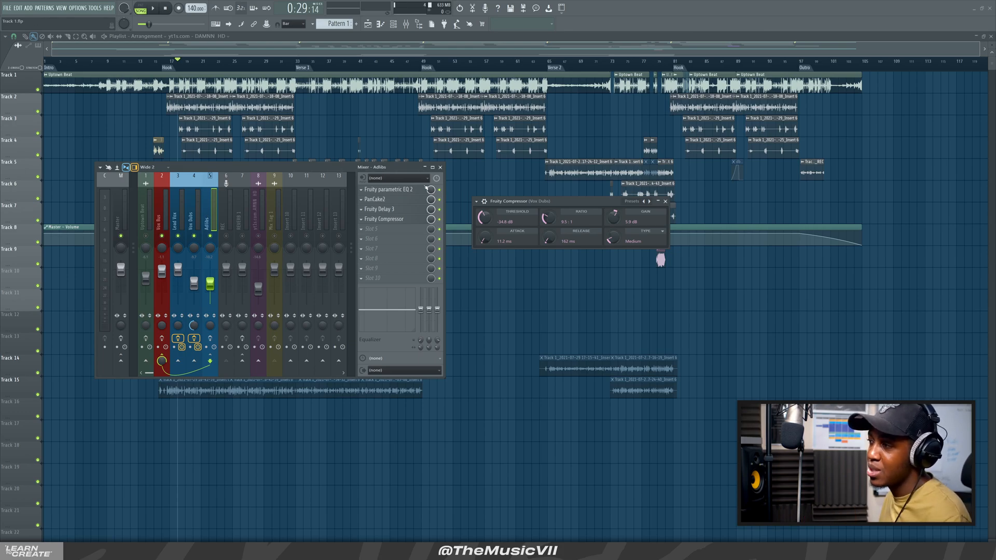
{"action": "left_click", "coordinate": [408, 190]}
{"action": "left_click_drag", "start_coordinate": [188, 100], "coordinate": [541, 235]}
{"action": "left_click", "coordinate": [665, 202]}
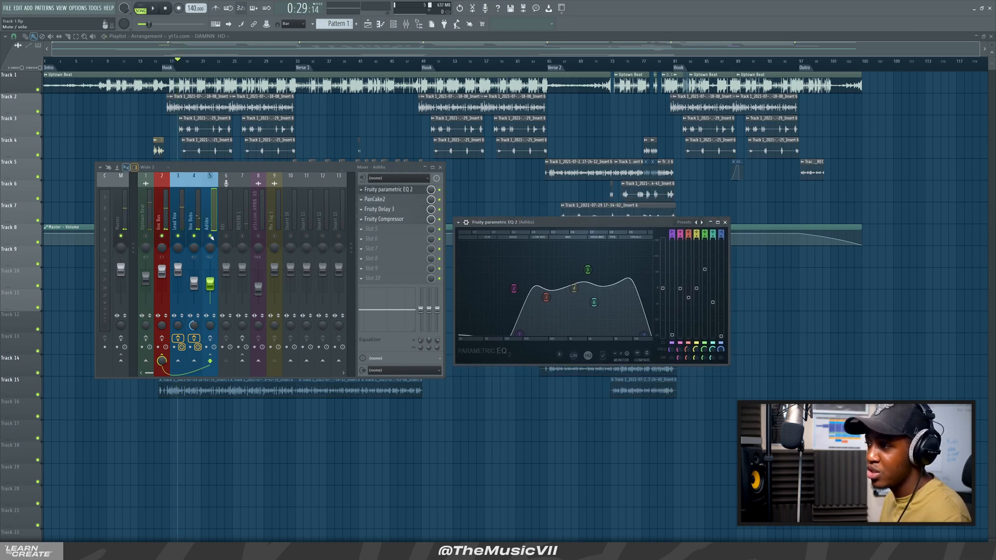
- Audition the Fruity parametric EQ 2 on the Adlibs track over repeated playback of the hook, closing and reopening its window
{"action": "key", "text": "space"}
{"action": "key", "text": "space"}
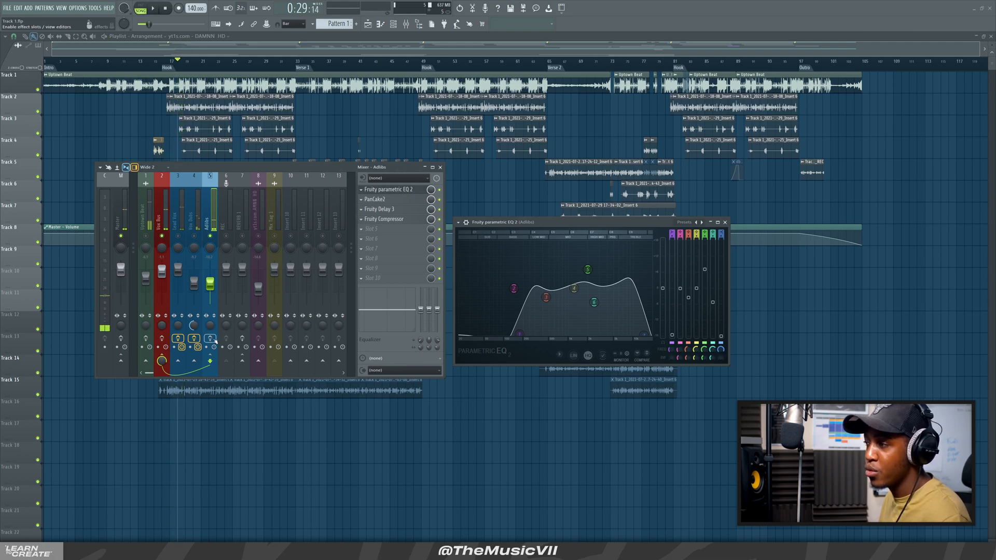
{"action": "key", "text": "space"}
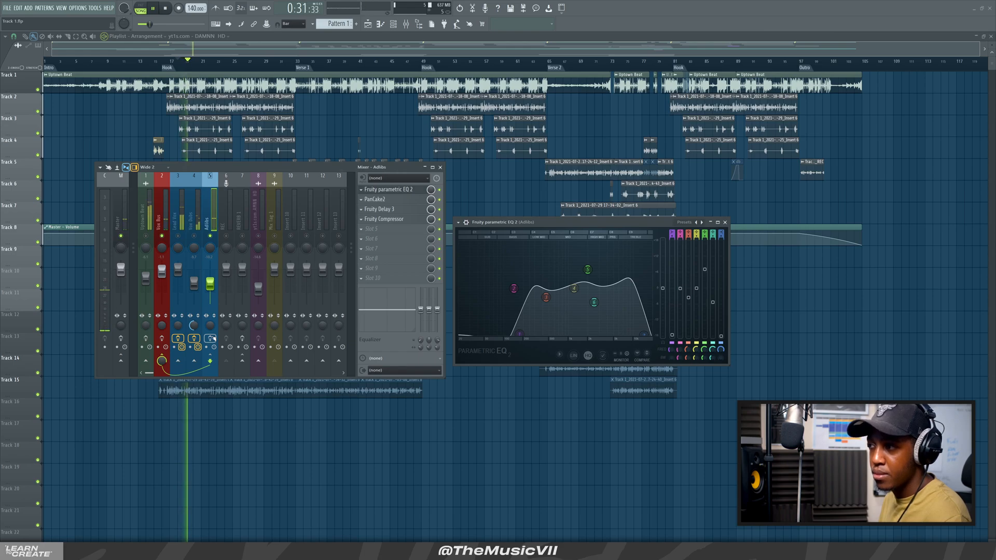
{"action": "left_click", "coordinate": [724, 222]}
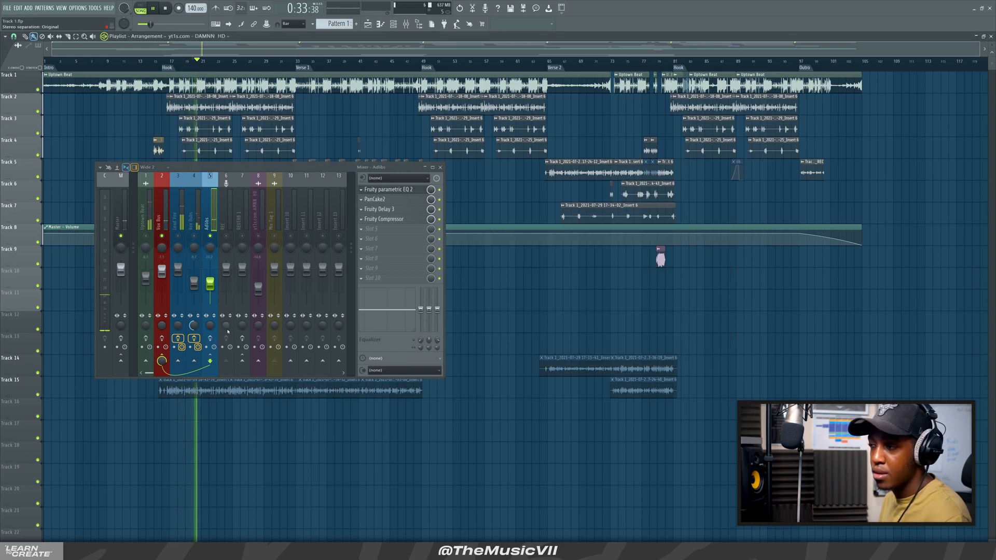
{"action": "key", "text": "space"}
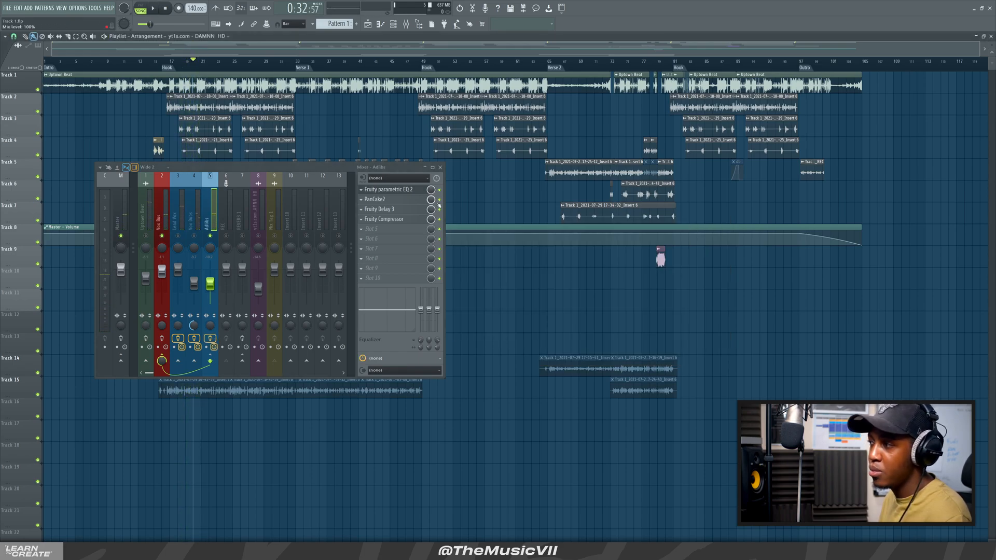
{"action": "key", "text": "space"}
{"action": "left_click", "coordinate": [388, 189]}
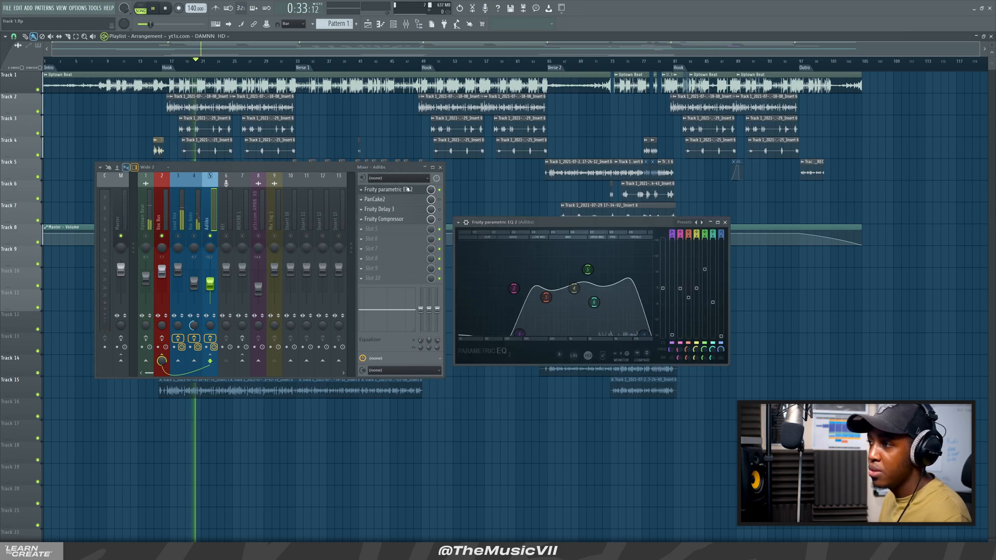
{"action": "key", "text": "space"}
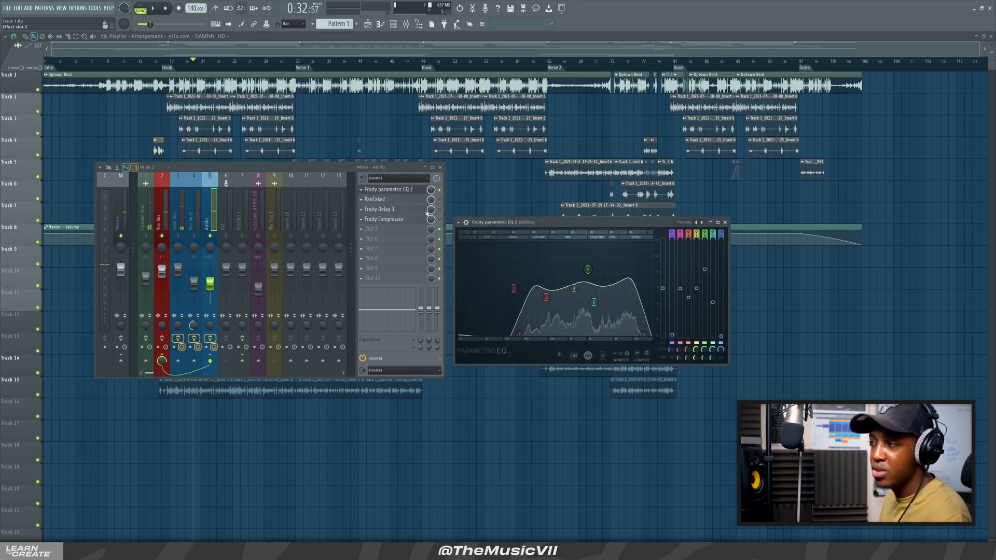
- Open the Adlibs track's PanCake2 beside the mixer in place of the EQ, audition its panning during playback, and close it
{"action": "left_click", "coordinate": [422, 199]}
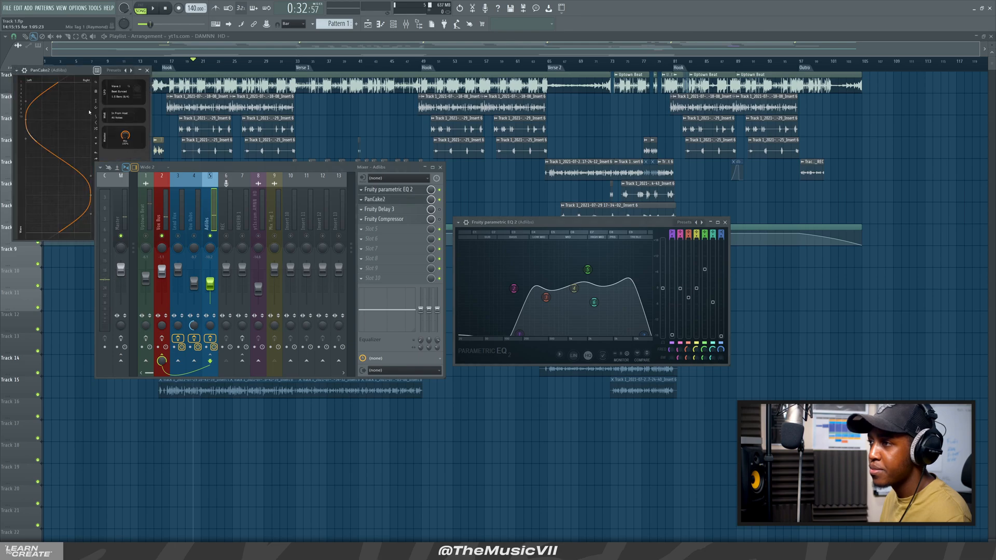
{"action": "left_click_drag", "start_coordinate": [46, 78], "coordinate": [499, 167]}
{"action": "left_click", "coordinate": [725, 222]}
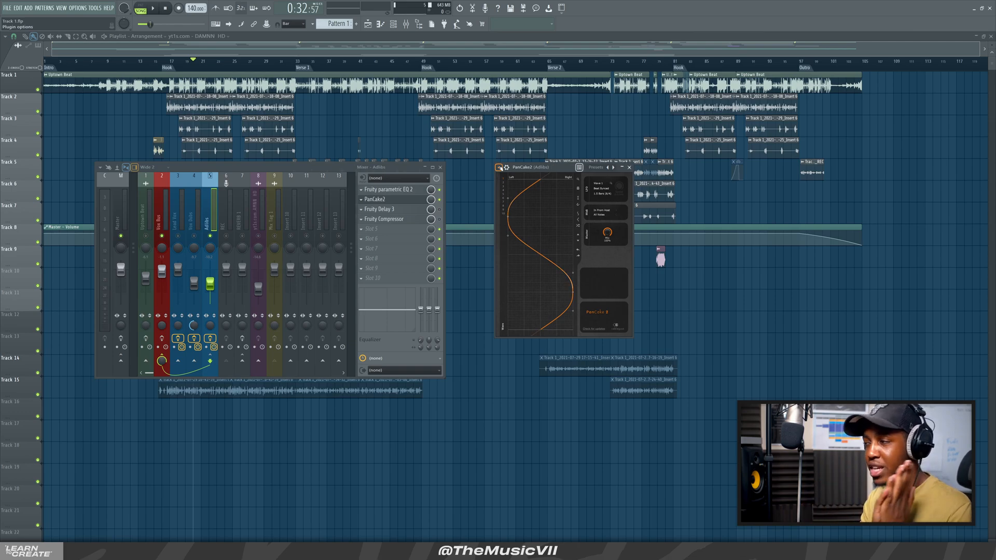
{"action": "key", "text": "space"}
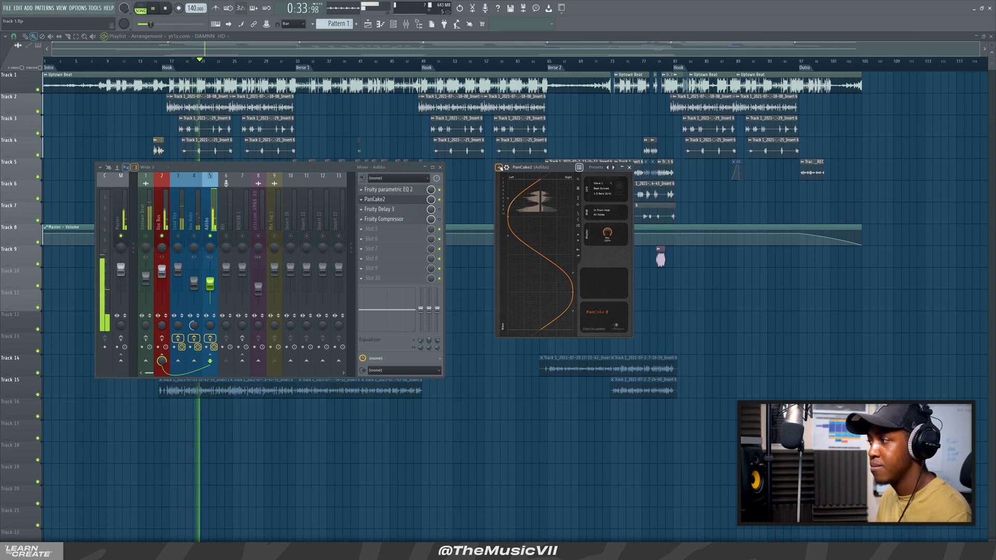
{"action": "left_click", "coordinate": [629, 168]}
{"action": "key", "text": "space"}
- Open the Adlibs track's Fruity Delay 3 beside the mixer and audition the delay during playback of the hook
{"action": "left_click", "coordinate": [408, 212]}
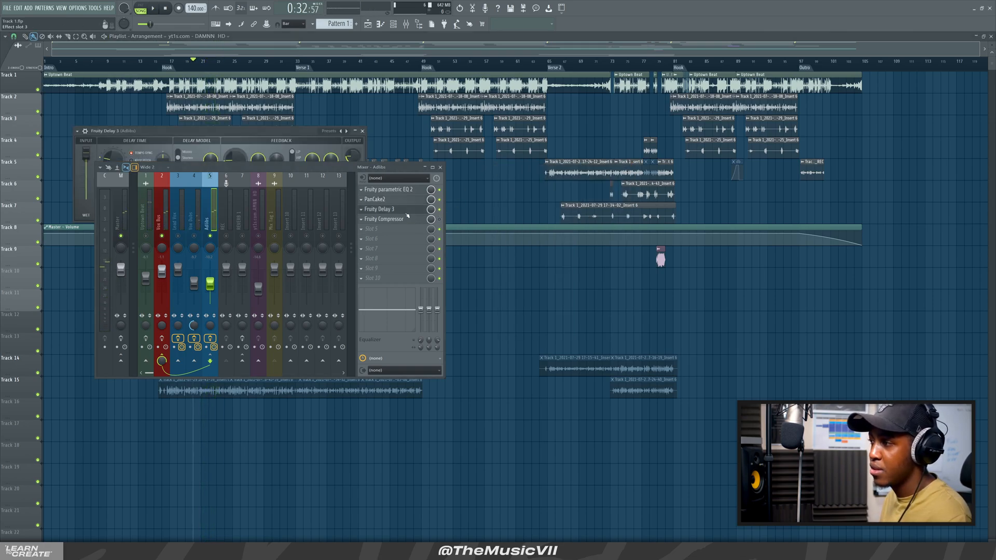
{"action": "key", "text": "space"}
{"action": "key", "text": "space"}
{"action": "left_click_drag", "start_coordinate": [244, 131], "coordinate": [652, 190]}
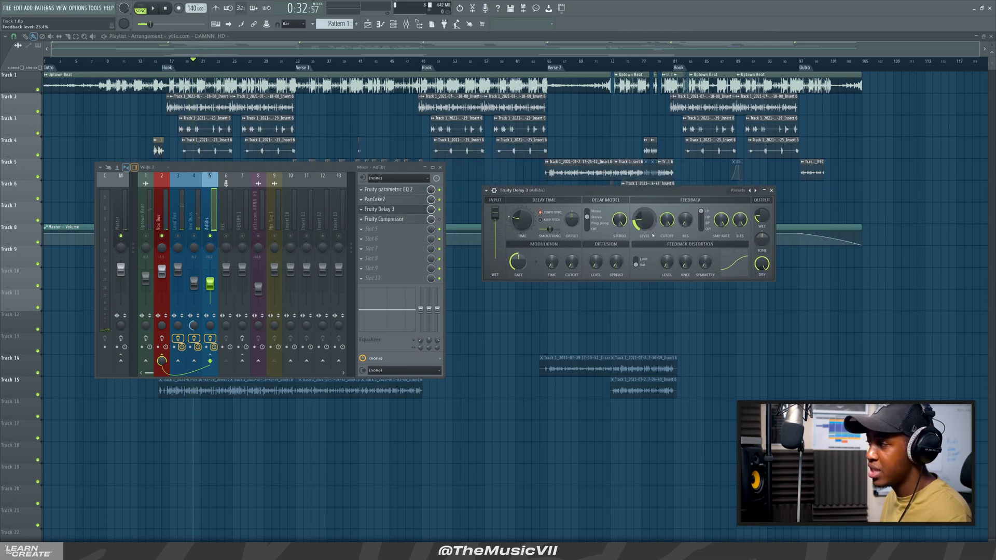
{"action": "key", "text": "space"}
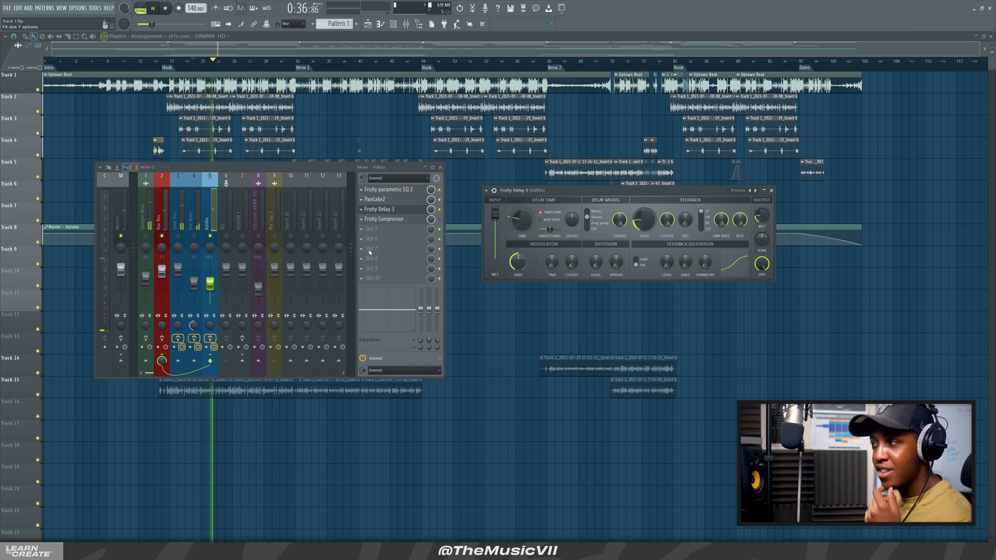
{"action": "key", "text": "space"}
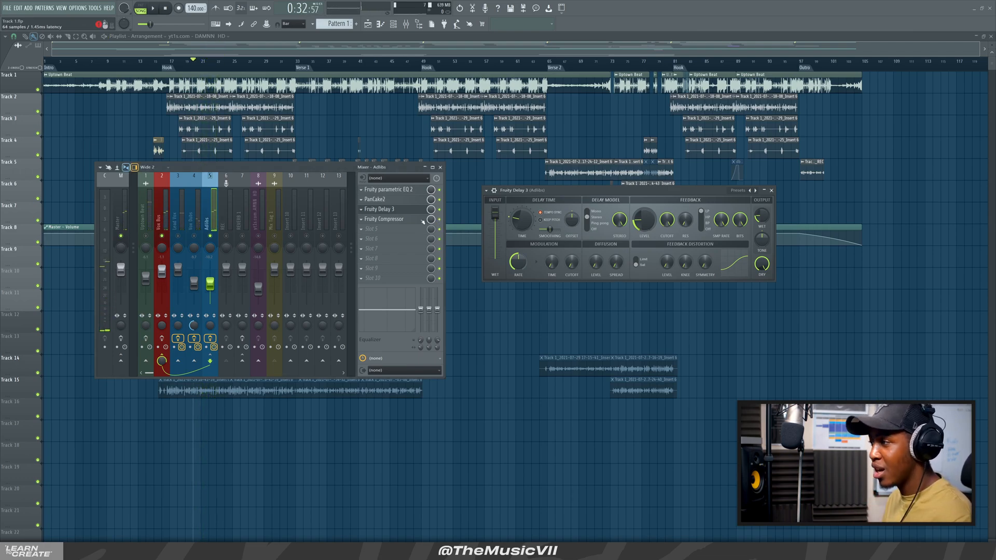
- Open the Adlibs track's Fruity Compressor beside the mixer, close Fruity Delay 3, and audition the compression during playback
{"action": "left_click", "coordinate": [418, 222]}
{"action": "left_click_drag", "start_coordinate": [77, 59], "coordinate": [551, 154]}
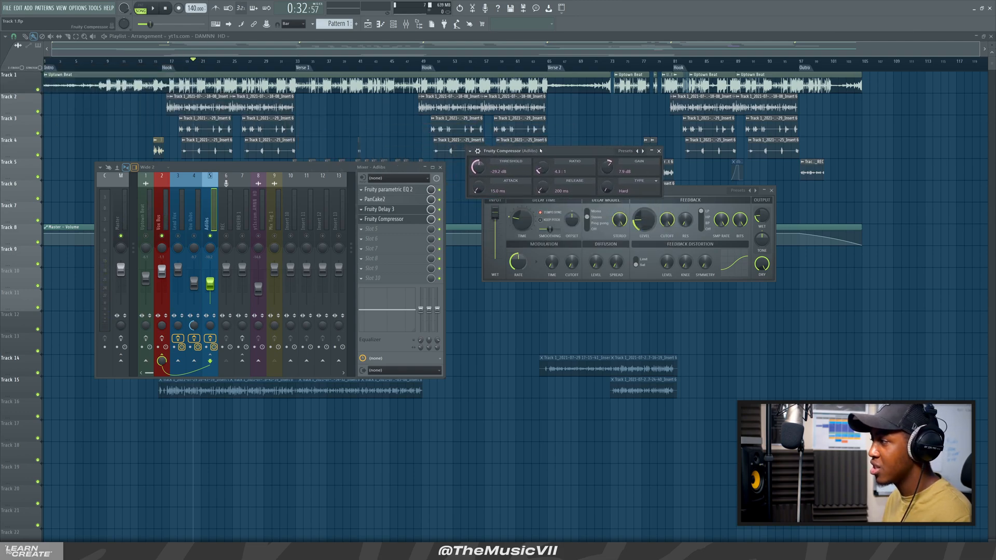
{"action": "left_click", "coordinate": [771, 190]}
{"action": "left_click_drag", "start_coordinate": [482, 154], "coordinate": [472, 182]}
{"action": "key", "text": "space"}
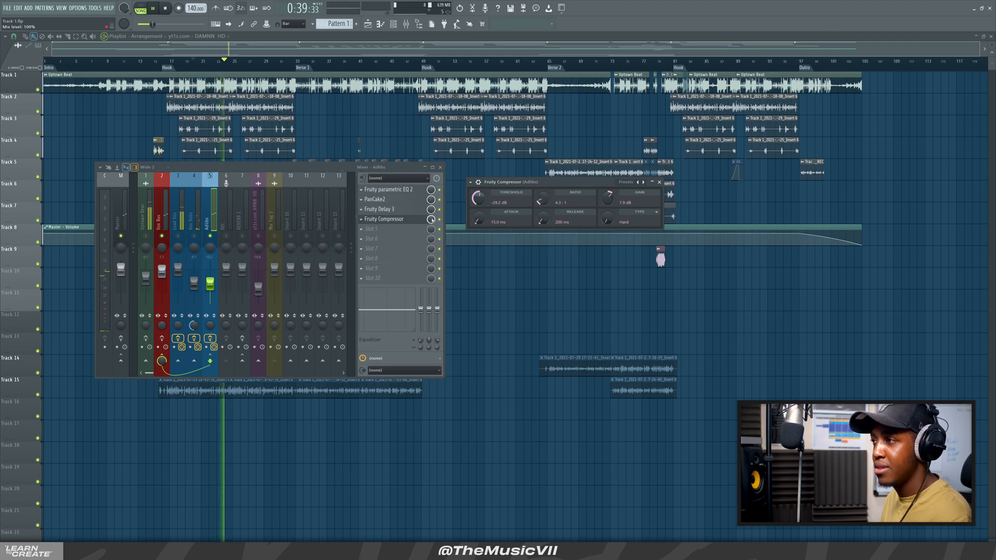
{"action": "key", "text": "space"}
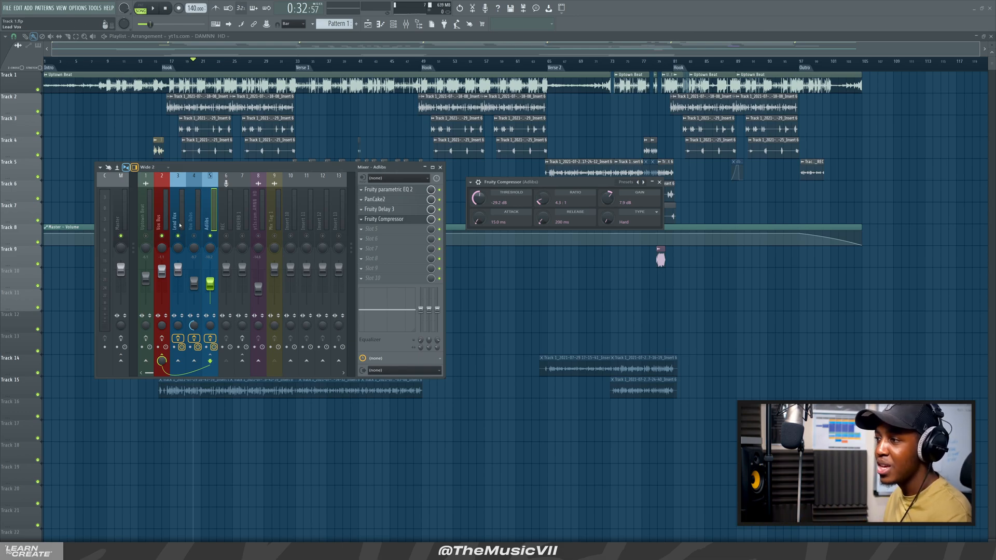
- Compare the plugin chains of the Vox Dubs and Adlibs tracks, ending on Adlibs
{"action": "left_click", "coordinate": [192, 220]}
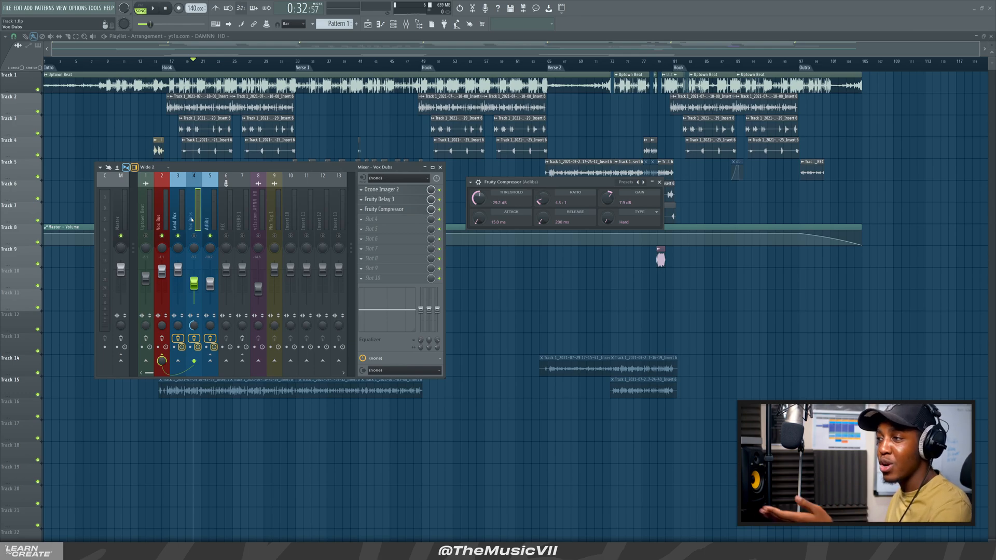
{"action": "left_click", "coordinate": [206, 221]}
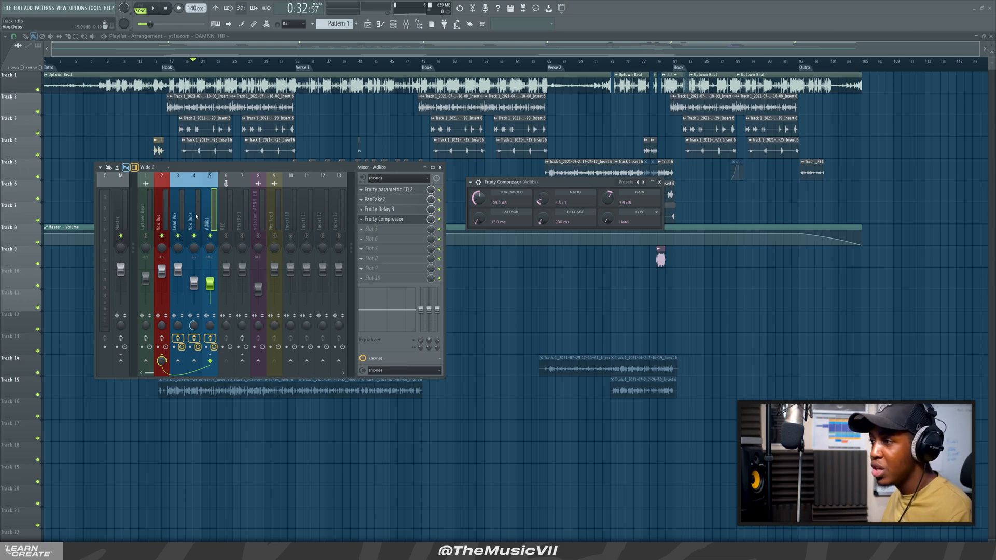
{"action": "left_click", "coordinate": [196, 217]}
{"action": "left_click", "coordinate": [211, 203]}
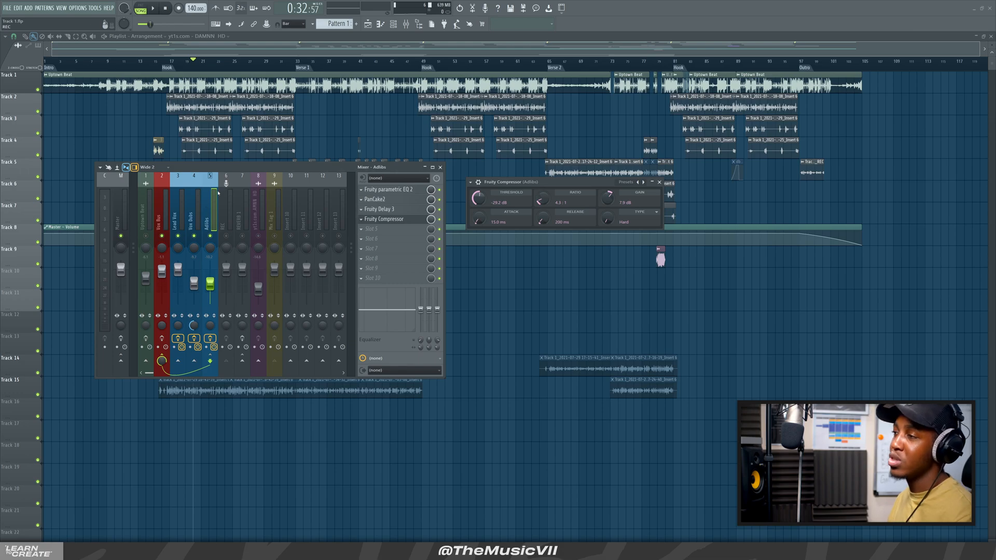
- Play the song from the start of Verse 1, move the mixer below the verse clips, and select the Lead Vox track
{"action": "left_click", "coordinate": [295, 63]}
{"action": "key", "text": "space"}
{"action": "left_click_drag", "start_coordinate": [295, 168], "coordinate": [307, 255]}
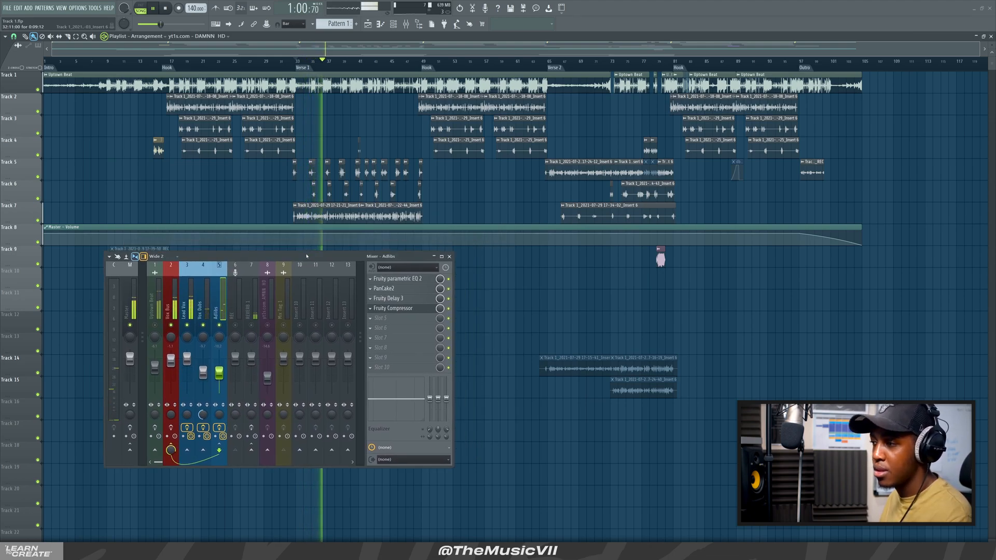
{"action": "left_click", "coordinate": [182, 299]}
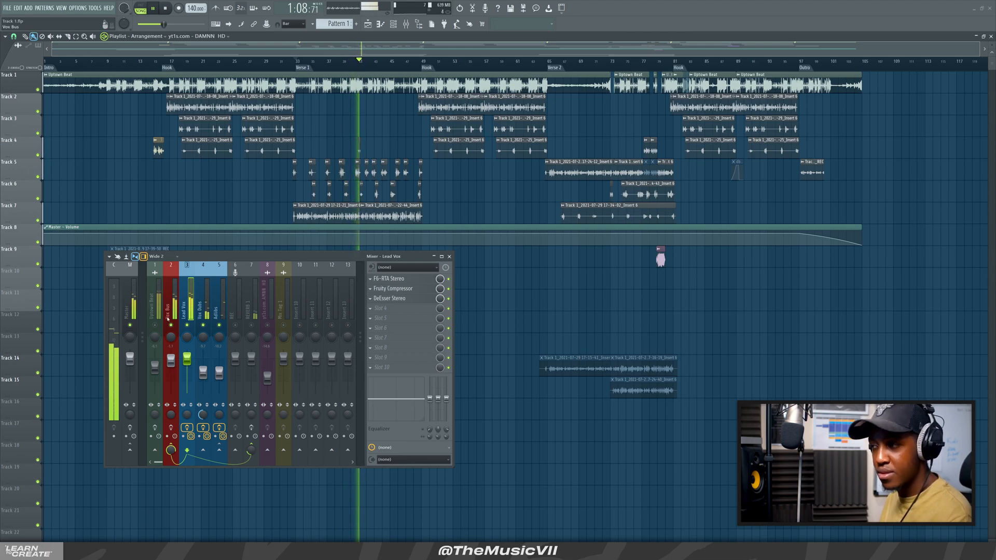
{"action": "key", "text": "space"}
- Look over the Vox Bus and Uptown Beat tracks, then replay Verse 1 with Lead Vox selected
{"action": "left_click", "coordinate": [171, 296]}
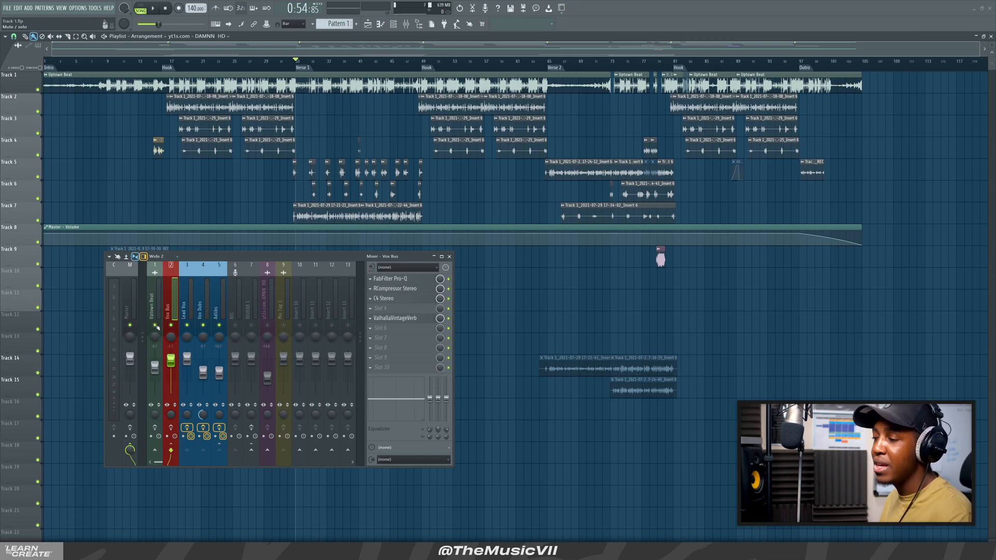
{"action": "left_click", "coordinate": [158, 308]}
{"action": "key", "text": "space"}
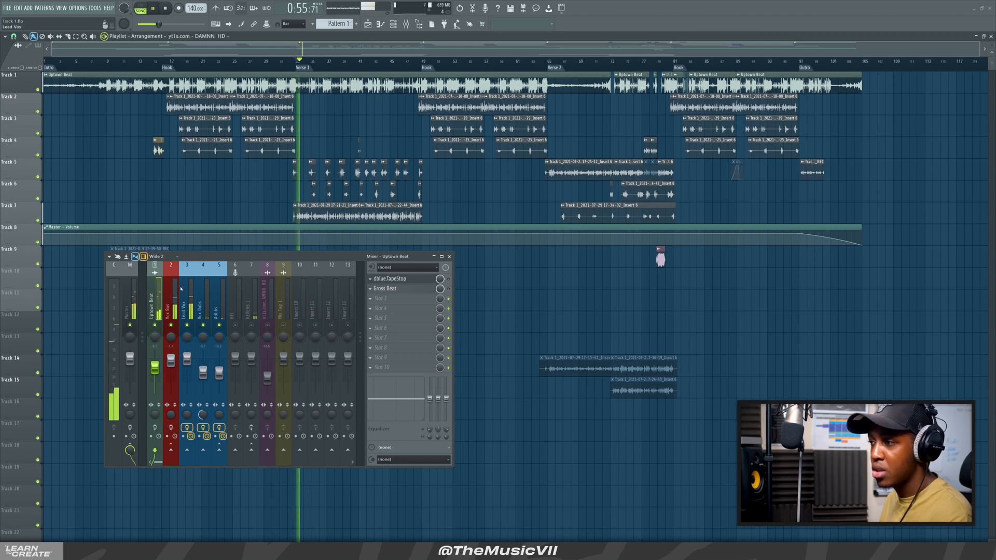
{"action": "left_click", "coordinate": [188, 291]}
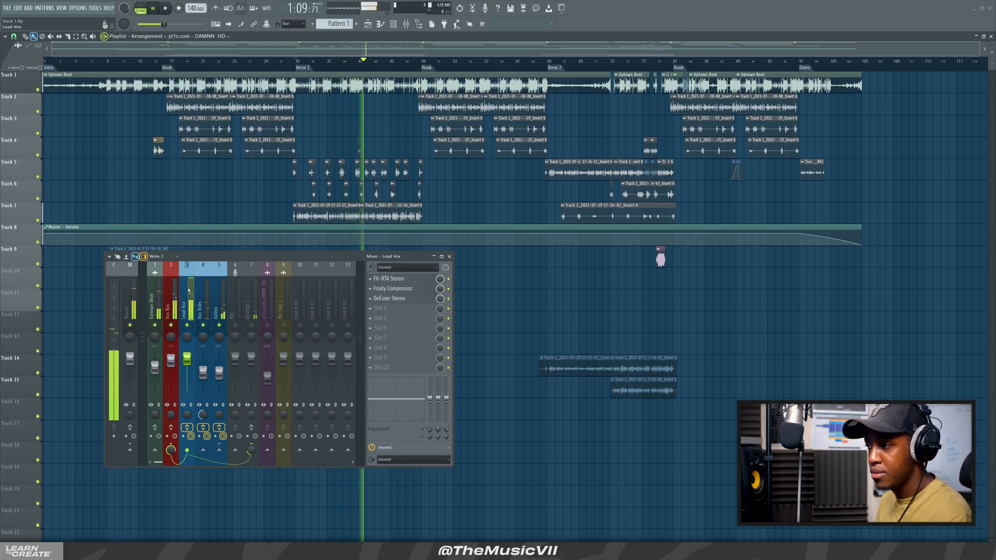
{"action": "key", "text": "space"}
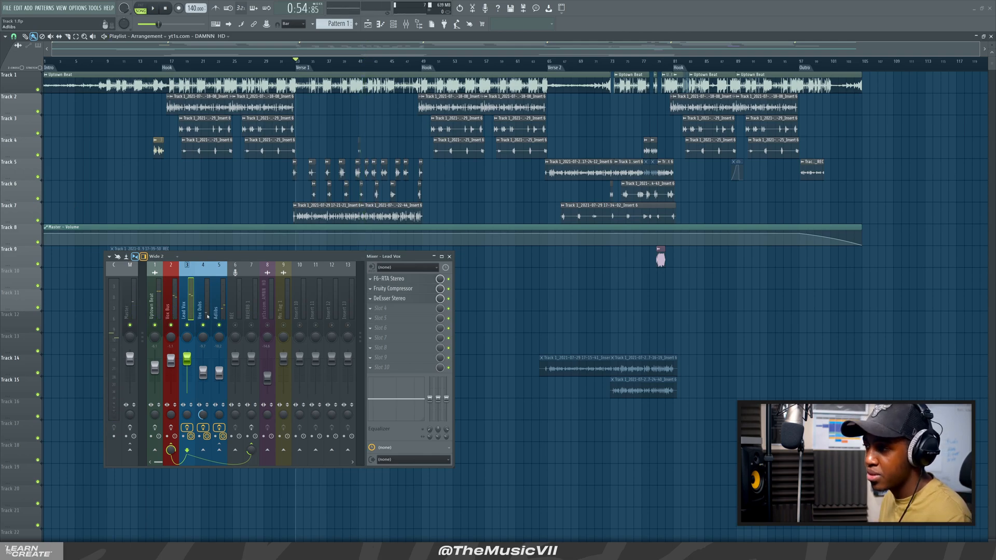
- Select the Vox Bus track and move ValhallaVintageVerb up into effect slot 4, directly below C4 Stereo
{"action": "left_click", "coordinate": [174, 299]}
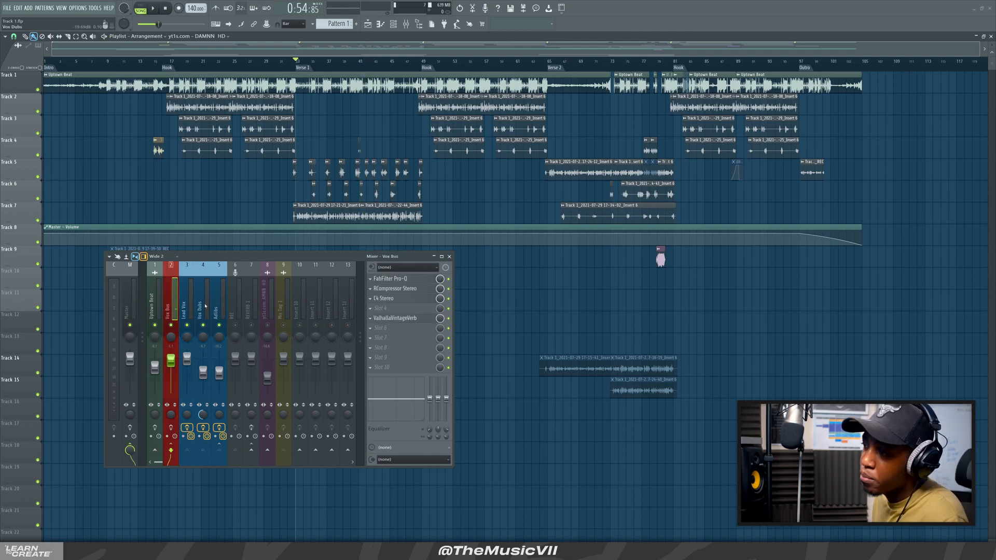
{"action": "left_click", "coordinate": [138, 294]}
{"action": "left_click", "coordinate": [167, 300]}
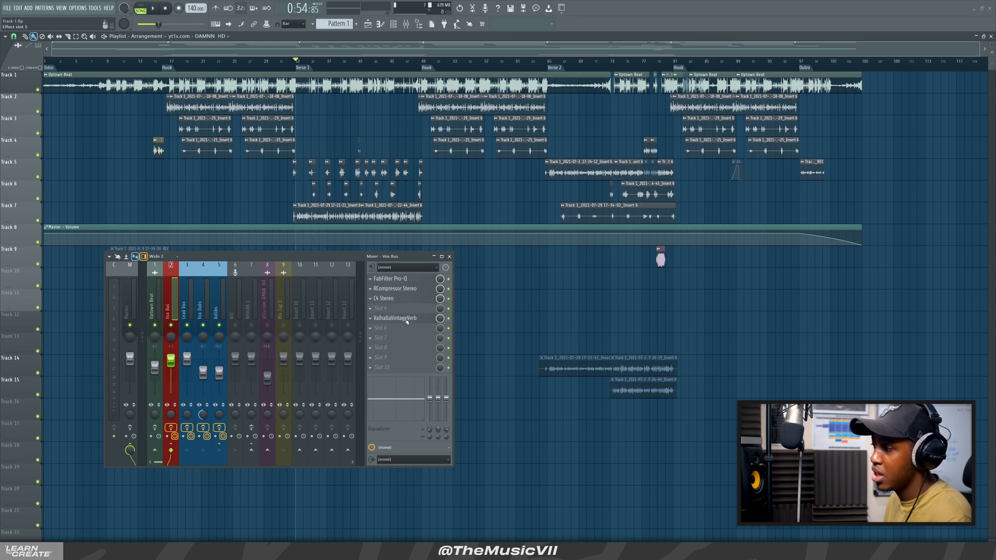
{"action": "left_click_drag", "start_coordinate": [413, 310], "coordinate": [414, 308]}
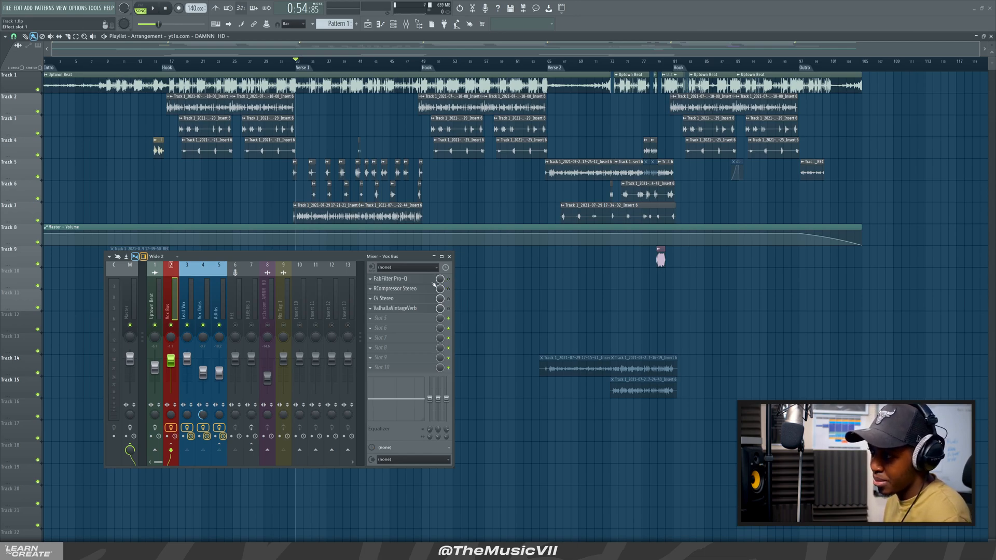
- Play Verse 1 with the Vox Bus selected, and open its FabFilter Pro-Q beside the mixer
{"action": "key", "text": "space"}
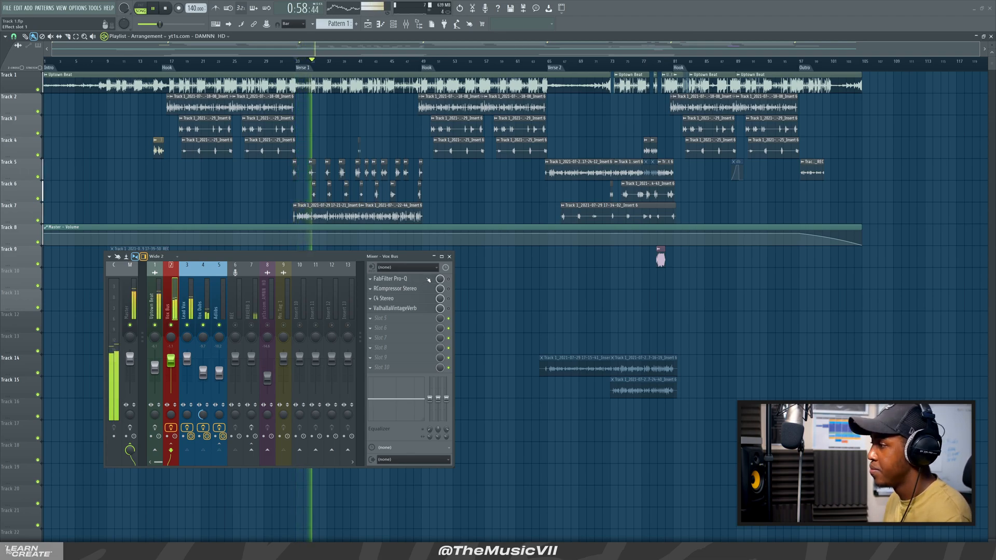
{"action": "key", "text": "space"}
{"action": "left_click", "coordinate": [425, 281]}
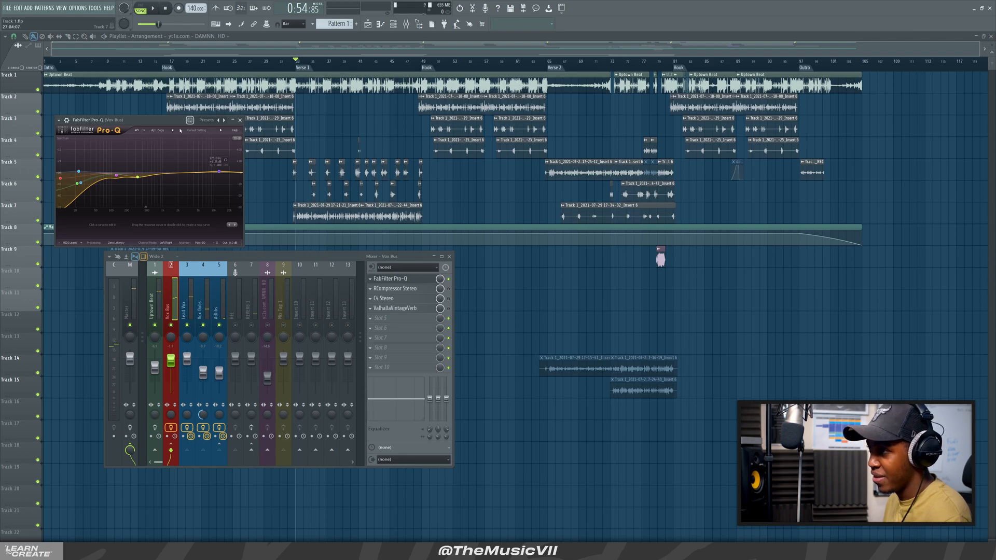
{"action": "left_click_drag", "start_coordinate": [169, 124], "coordinate": [595, 161]}
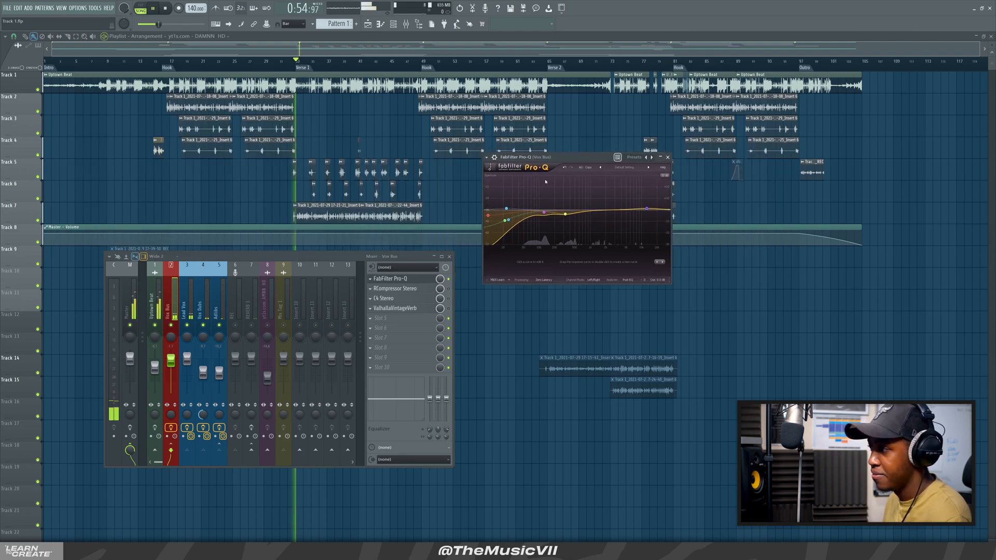
- Audition the FabFilter Pro-Q on the Vox Bus during Verse 1 and switch the EQ graph to a smaller display range
{"action": "key", "text": "space"}
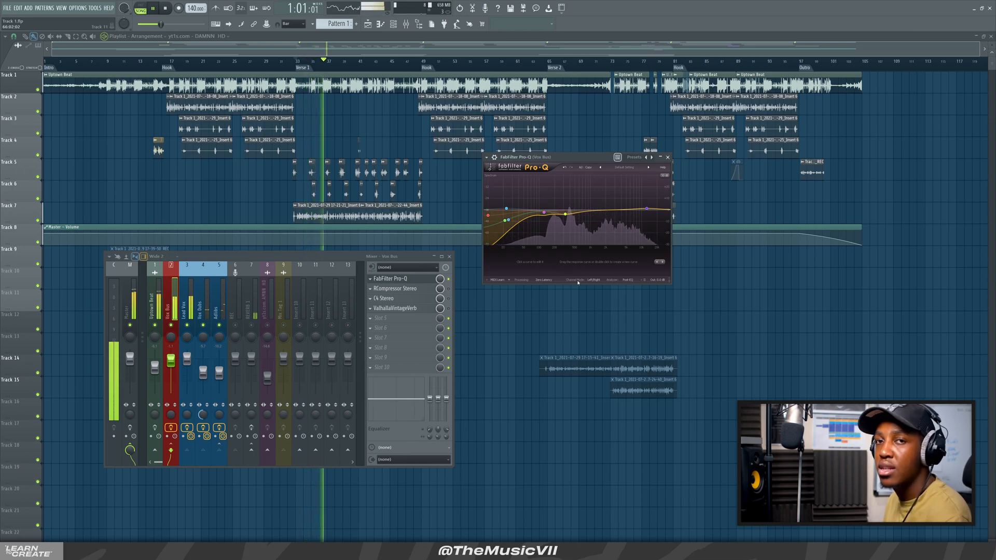
{"action": "key", "text": "space"}
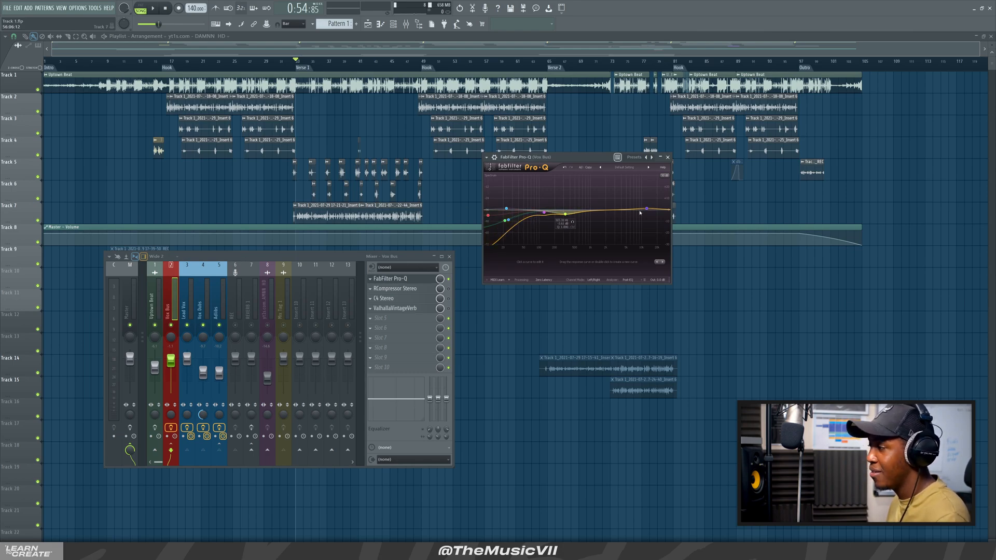
{"action": "left_click", "coordinate": [664, 175]}
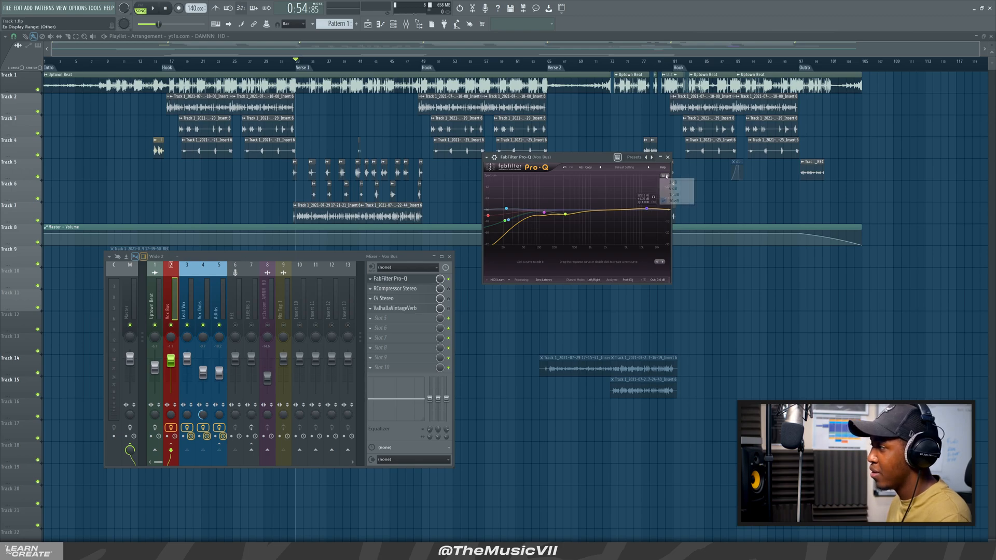
{"action": "left_click", "coordinate": [673, 195]}
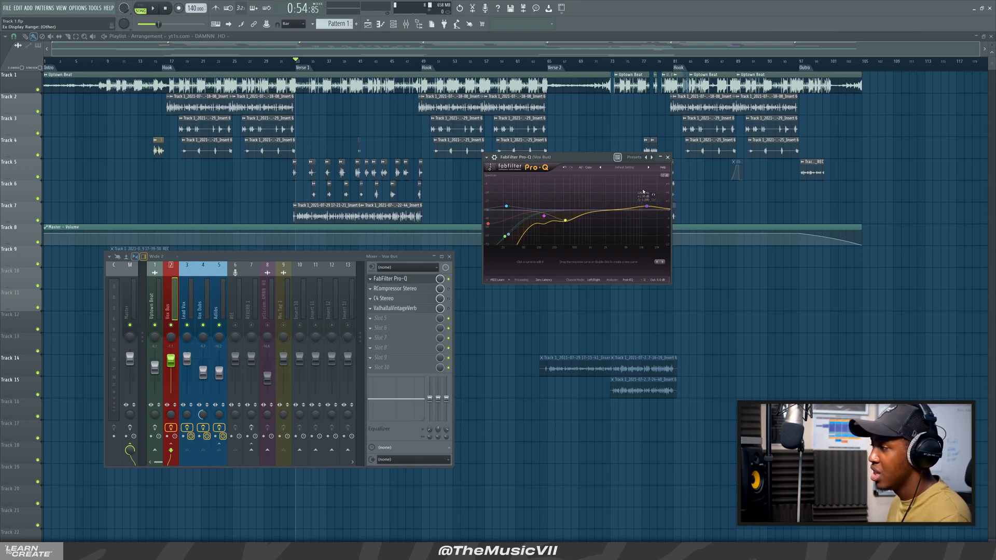
- Enlarge the display range of the Vox Bus FabFilter Pro-Q, inspect its low-end bands, and audition the EQ during Verse 1
{"action": "left_click", "coordinate": [665, 176]}
{"action": "left_click", "coordinate": [672, 182]}
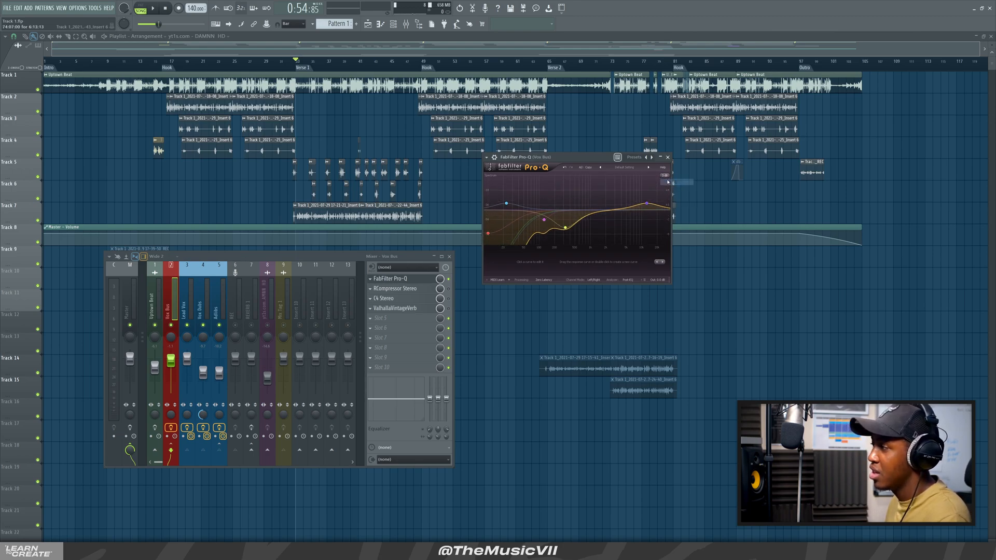
{"action": "left_click", "coordinate": [666, 176]}
{"action": "left_click", "coordinate": [673, 201]}
{"action": "left_click_drag", "start_coordinate": [537, 218], "coordinate": [517, 224]}
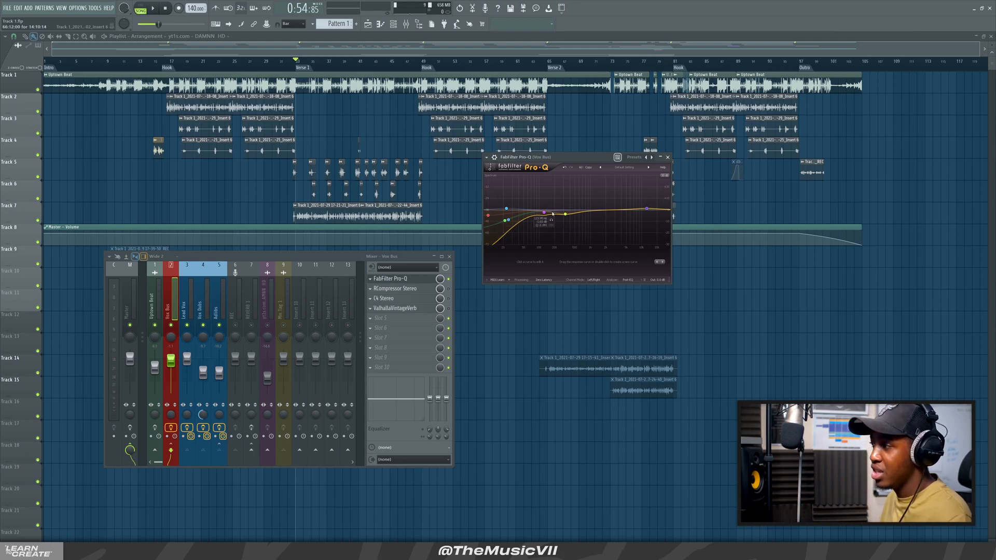
{"action": "key", "text": "space"}
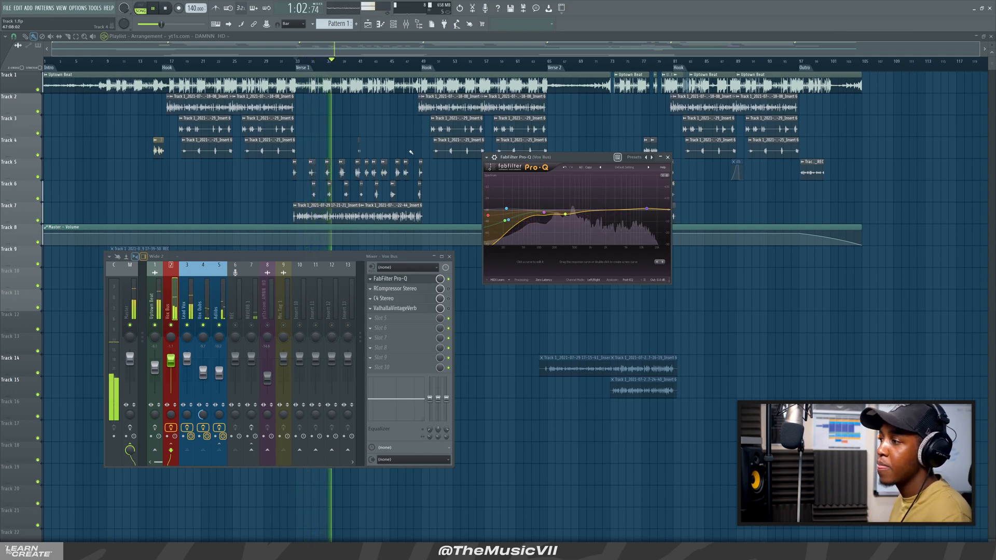
{"action": "key", "text": "space"}
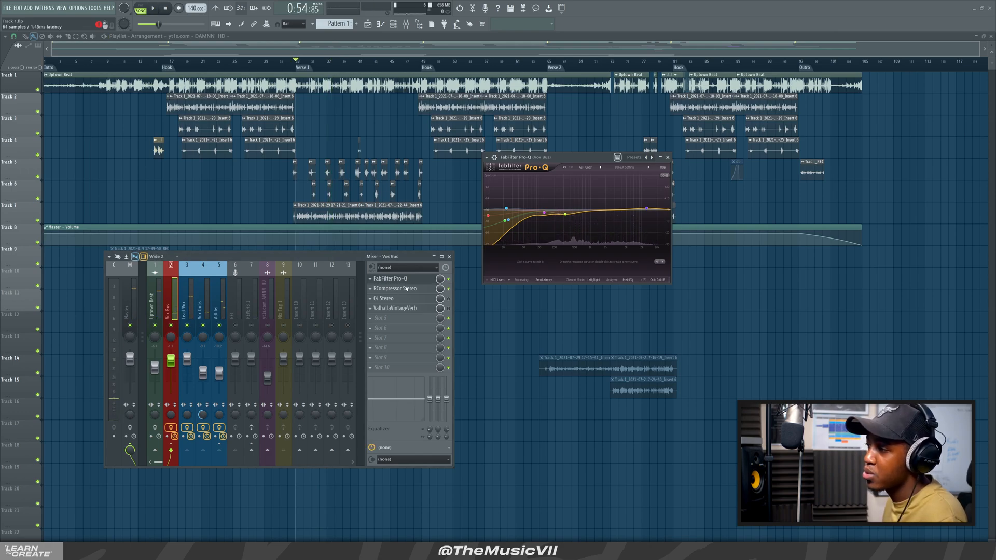
- Open the RCompressor Stereo on the Vox Bus and arrange its window beside the mixer
{"action": "left_click", "coordinate": [405, 289]}
{"action": "left_click_drag", "start_coordinate": [98, 106], "coordinate": [567, 171]}
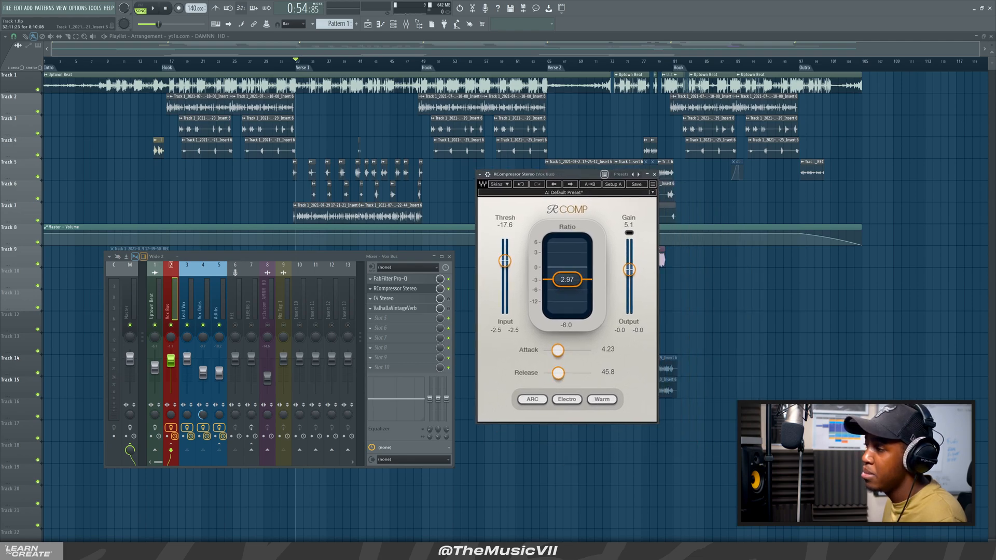
{"action": "left_click_drag", "start_coordinate": [343, 259], "coordinate": [328, 239]}
{"action": "left_click_drag", "start_coordinate": [531, 178], "coordinate": [501, 201]}
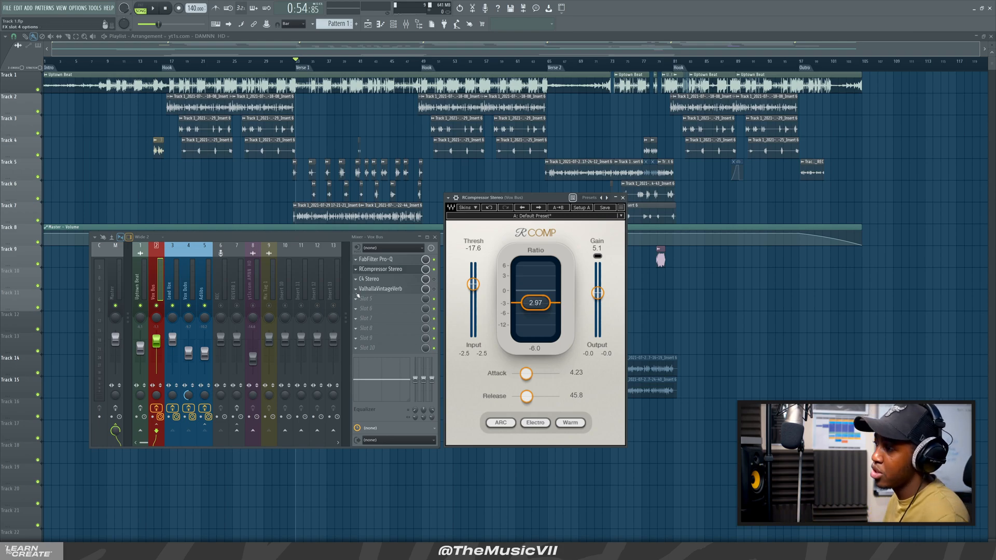
- Audition the RCompressor Stereo on the Vox Bus by replaying Verse 1, and close its window
{"action": "key", "text": "space"}
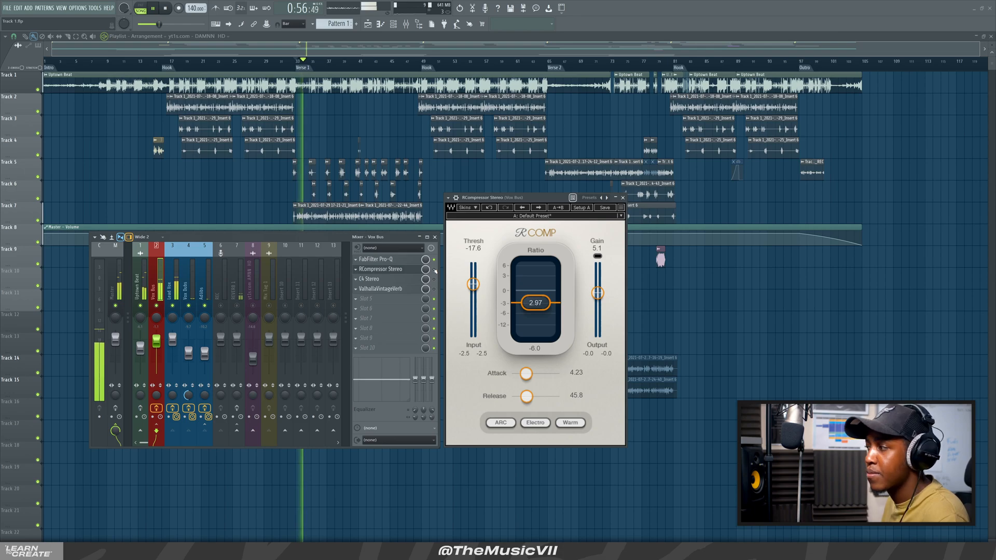
{"action": "key", "text": "space"}
{"action": "key", "text": "space"}
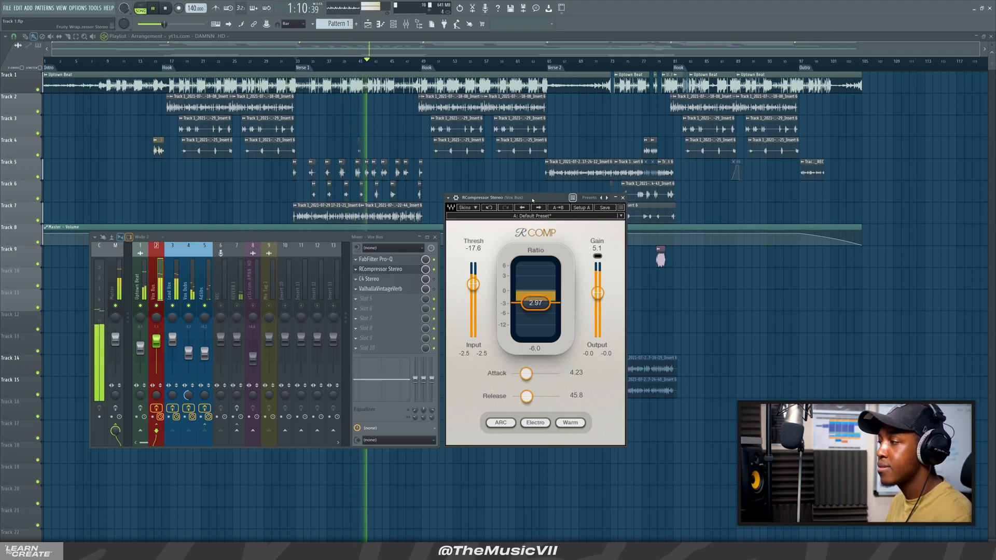
{"action": "key", "text": "space"}
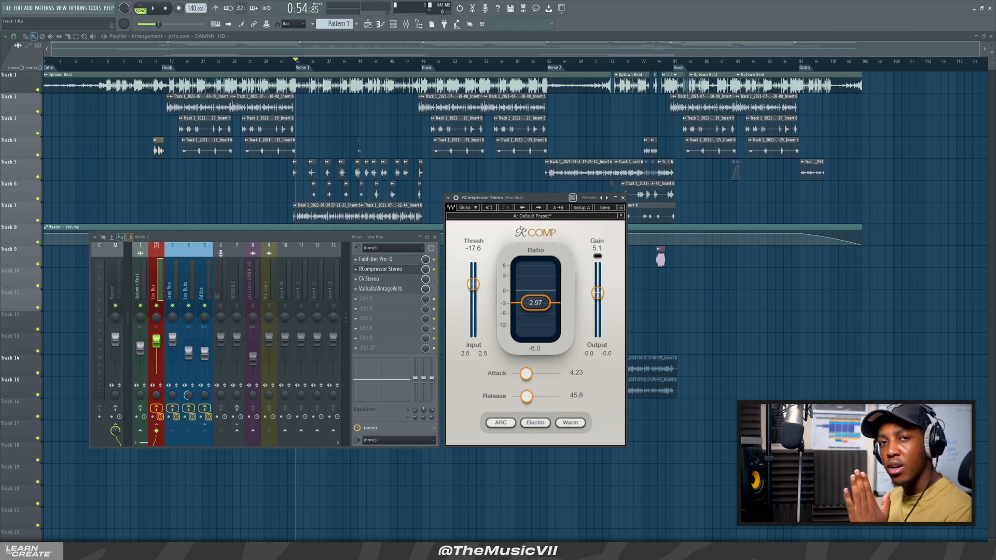
{"action": "key", "text": "space"}
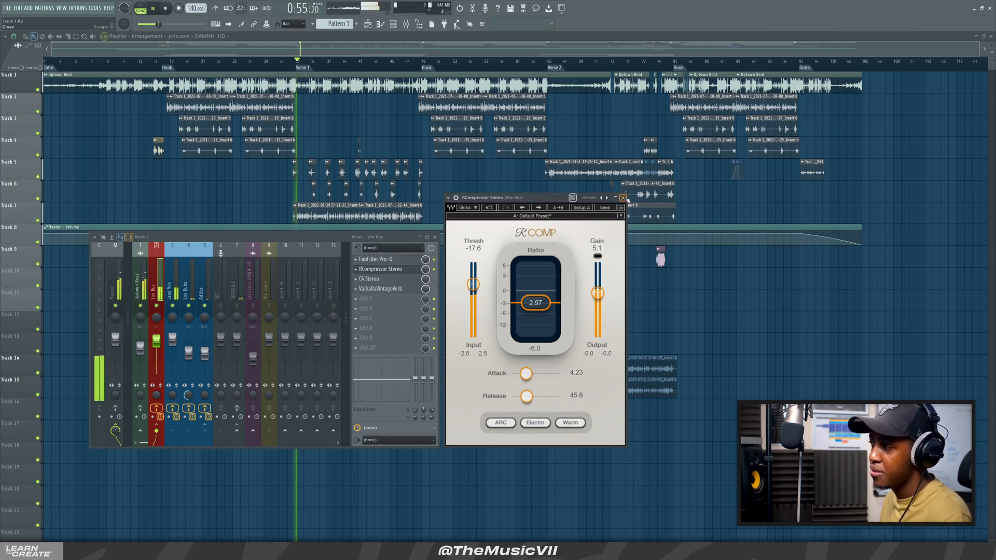
{"action": "left_click", "coordinate": [623, 198]}
{"action": "key", "text": "space"}
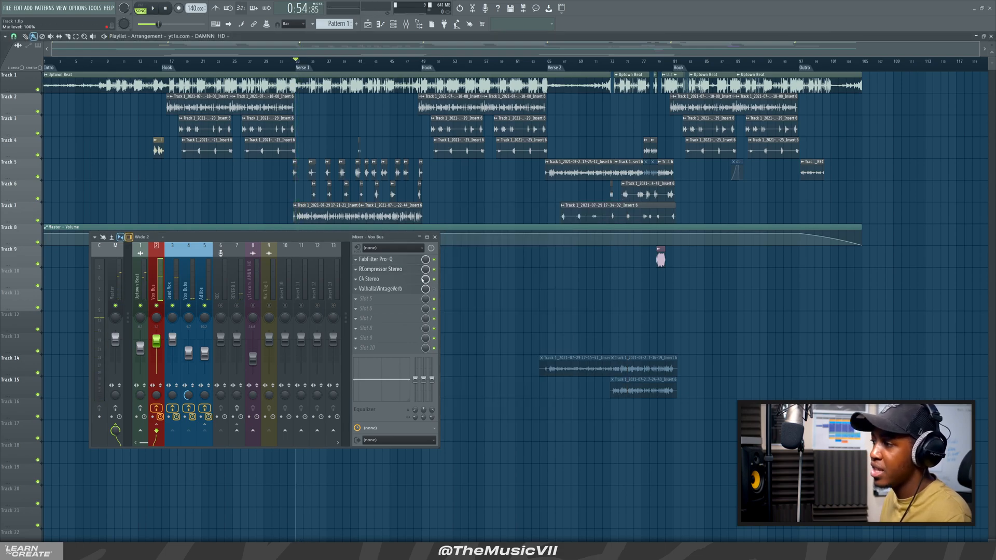
- Open the C4 Stereo on the Vox Bus beside the mixer and audition it during Verse 1
{"action": "left_click", "coordinate": [371, 279]}
{"action": "left_click_drag", "start_coordinate": [253, 236], "coordinate": [584, 144]}
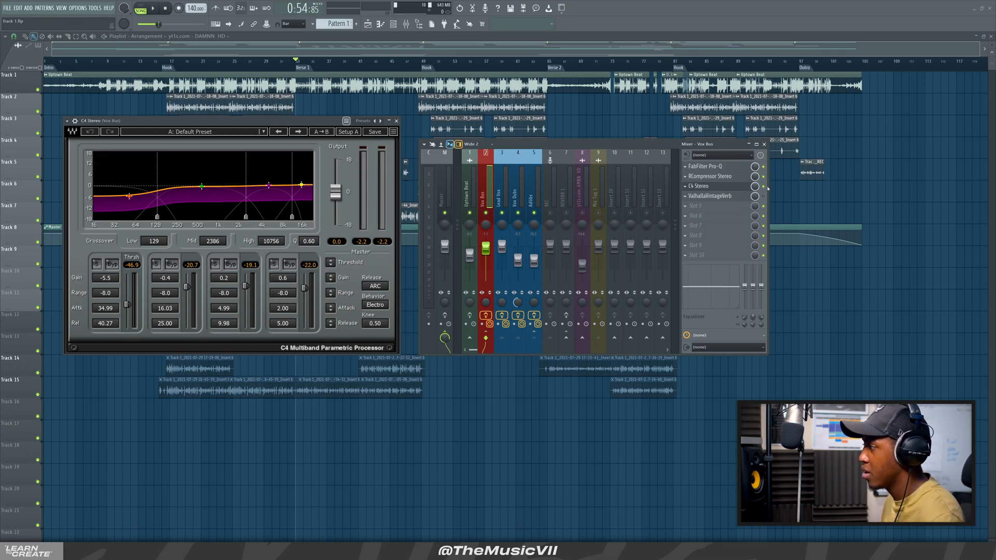
{"action": "key", "text": "space"}
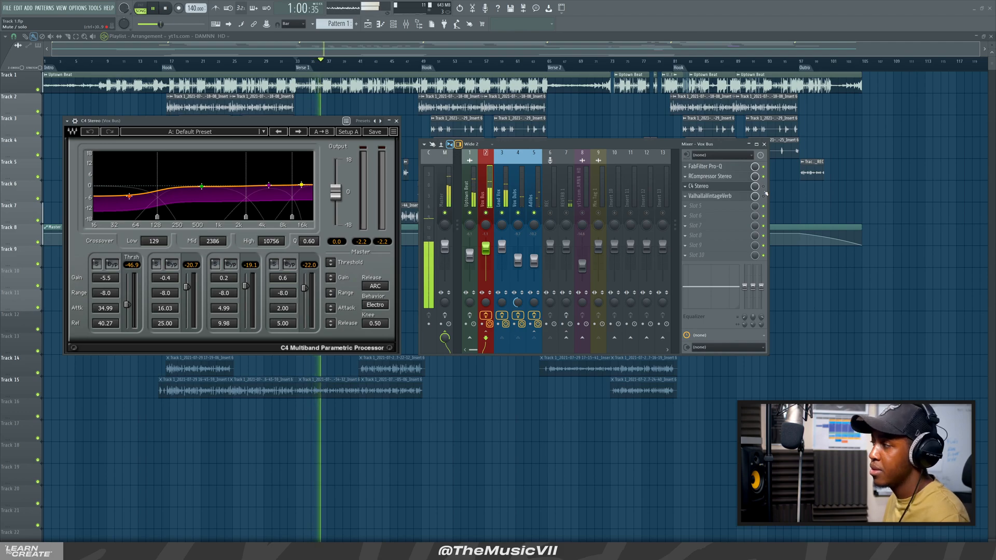
{"action": "key", "text": "space"}
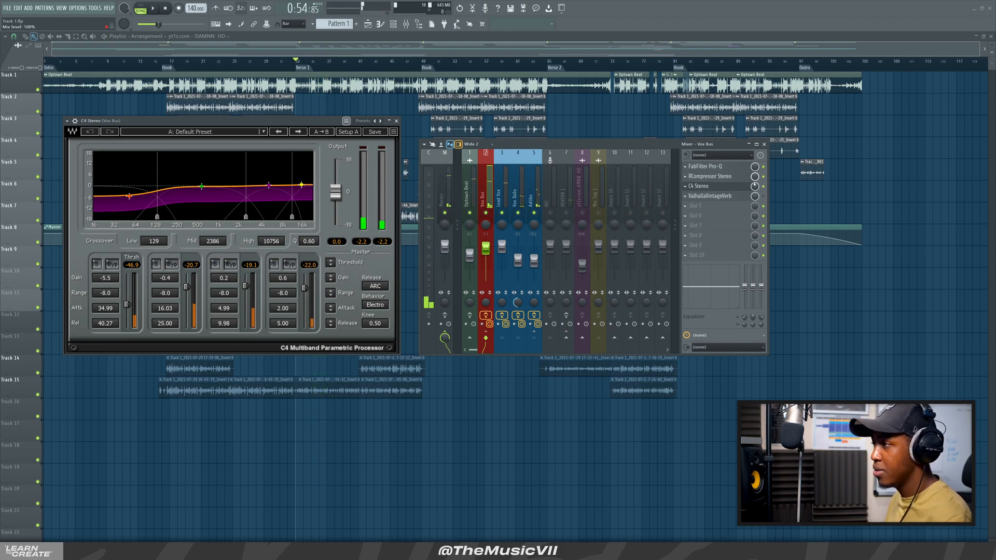
{"action": "key", "text": "space"}
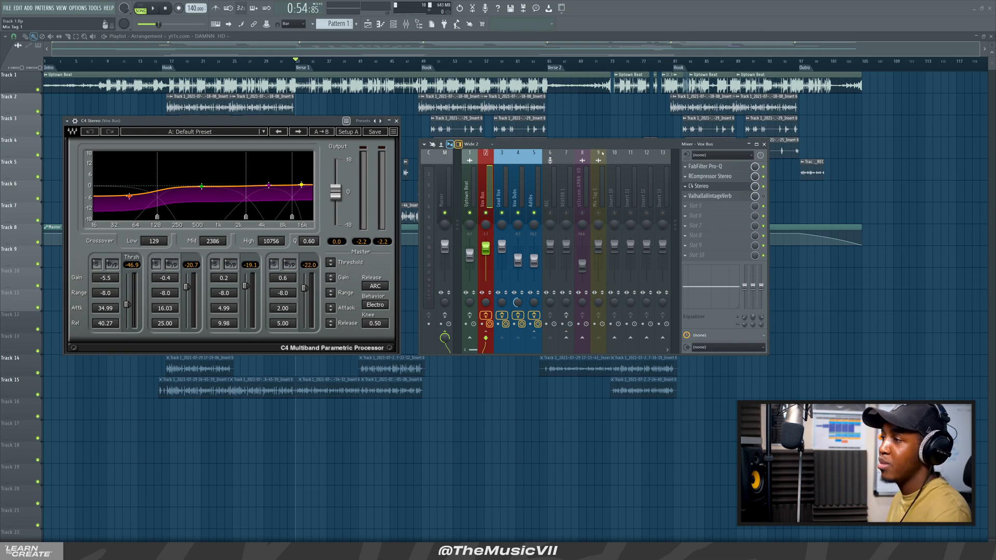
- Close the C4 Stereo, reposition the mixer over the playlist, and play Verse 2 through the Vox Bus
{"action": "key", "text": "space"}
{"action": "key", "text": "space"}
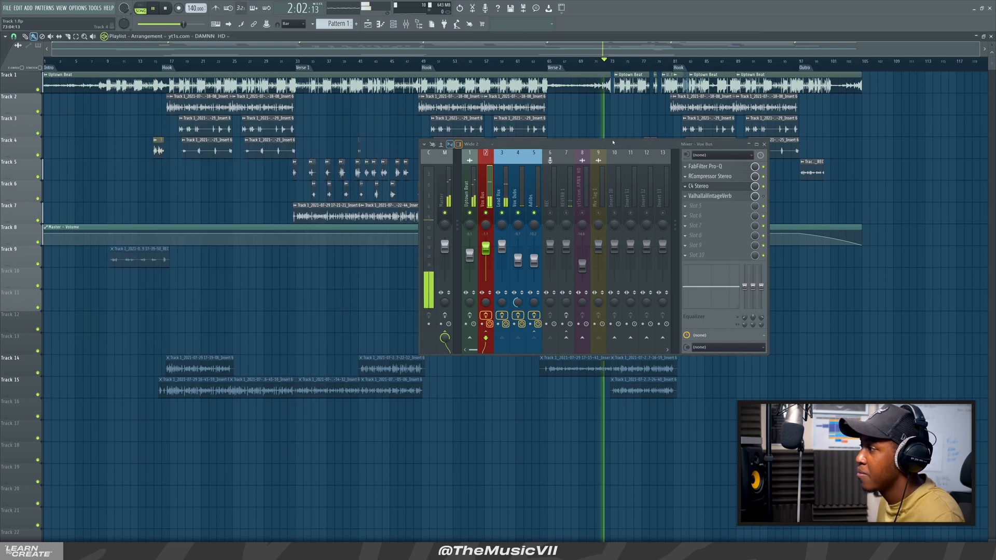
{"action": "left_click_drag", "start_coordinate": [612, 143], "coordinate": [315, 125]}
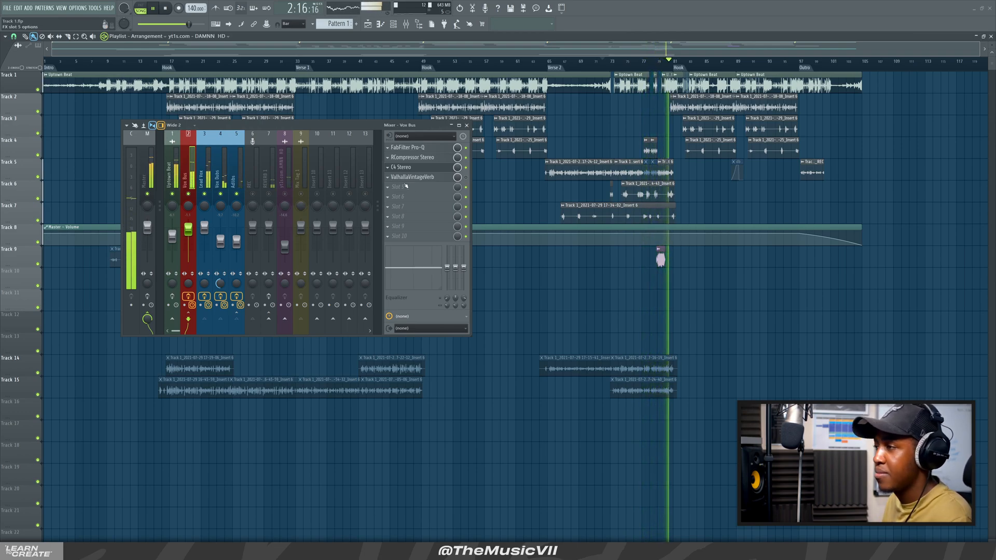
{"action": "key", "text": "space"}
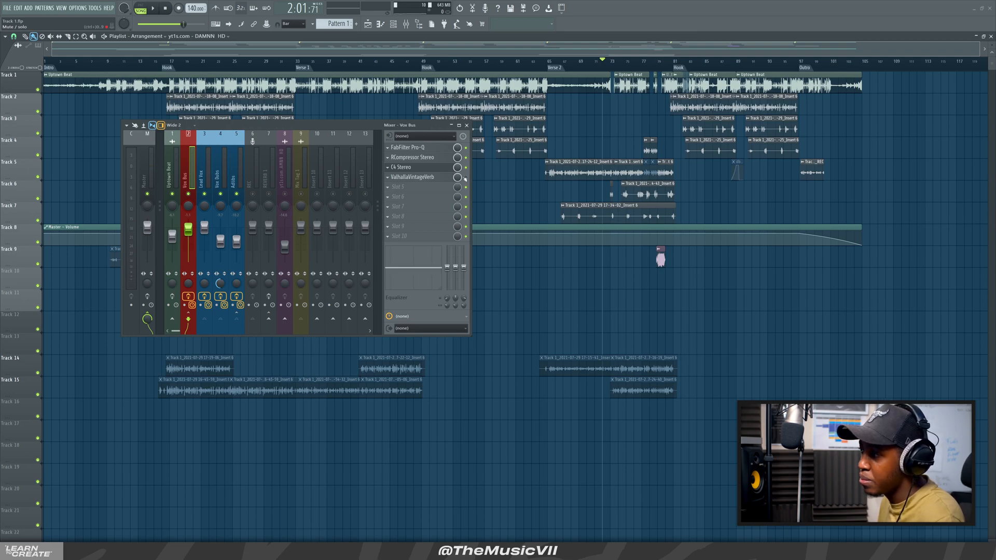
- Open the ValhallaVintageVerb on the Vox Bus, play a short part of Verse 2, and arrange its window beside the mixer
{"action": "left_click", "coordinate": [419, 178]}
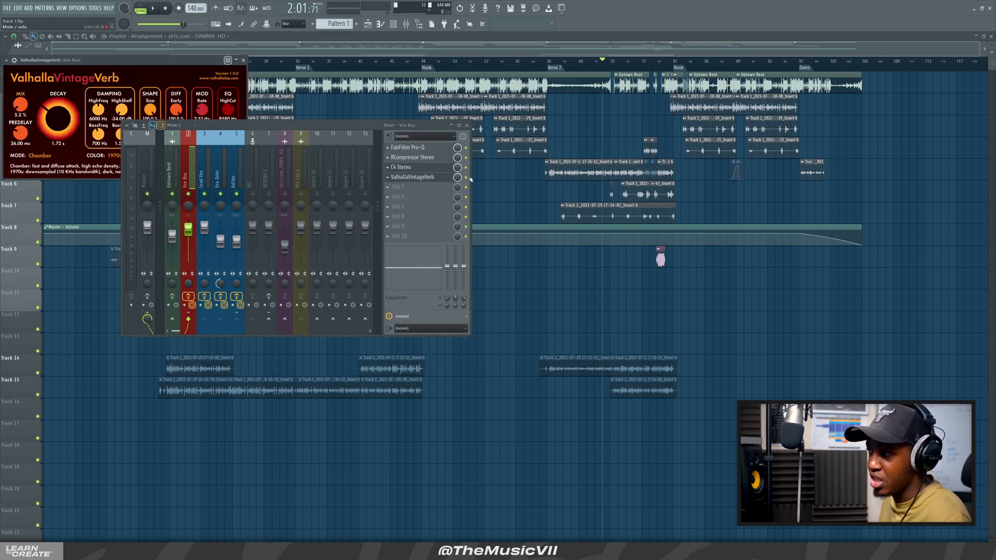
{"action": "key", "text": "space"}
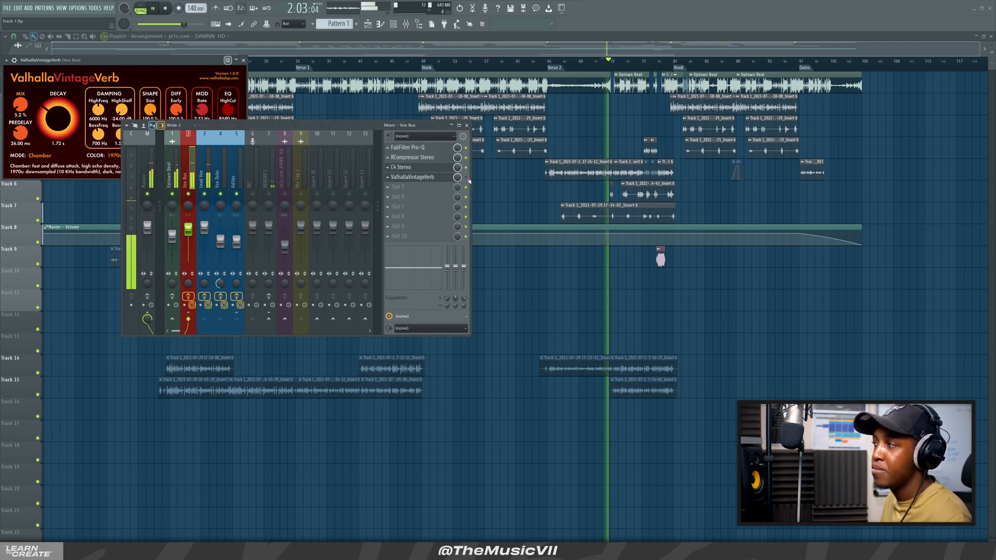
{"action": "key", "text": "space"}
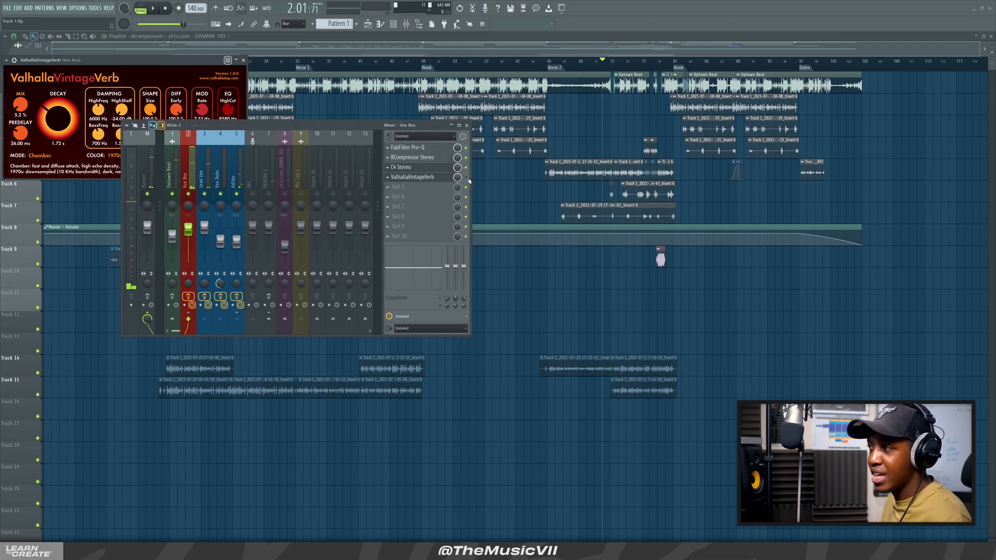
{"action": "left_click_drag", "start_coordinate": [184, 62], "coordinate": [671, 132]}
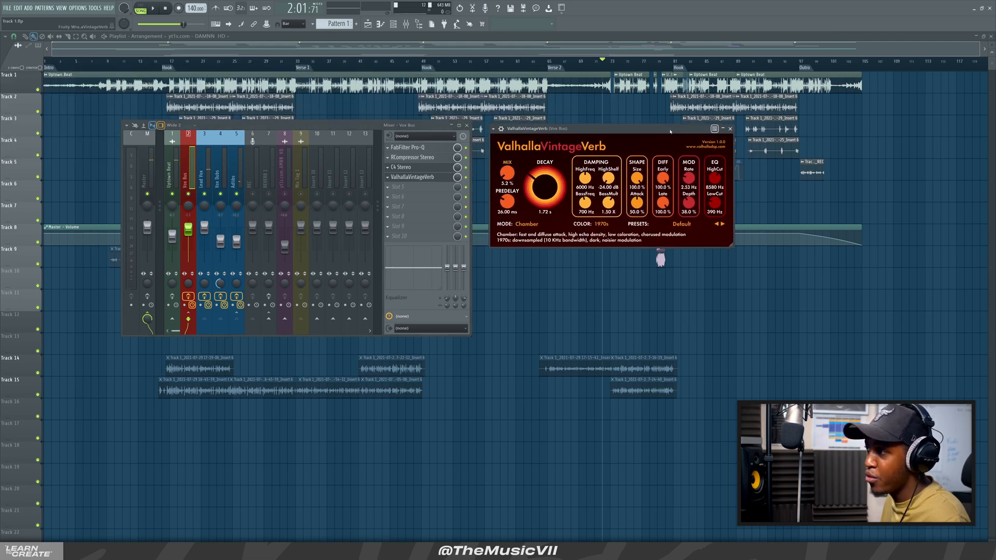
{"action": "left_click_drag", "start_coordinate": [386, 125], "coordinate": [313, 120]}
{"action": "left_click_drag", "start_coordinate": [556, 129], "coordinate": [471, 122]}
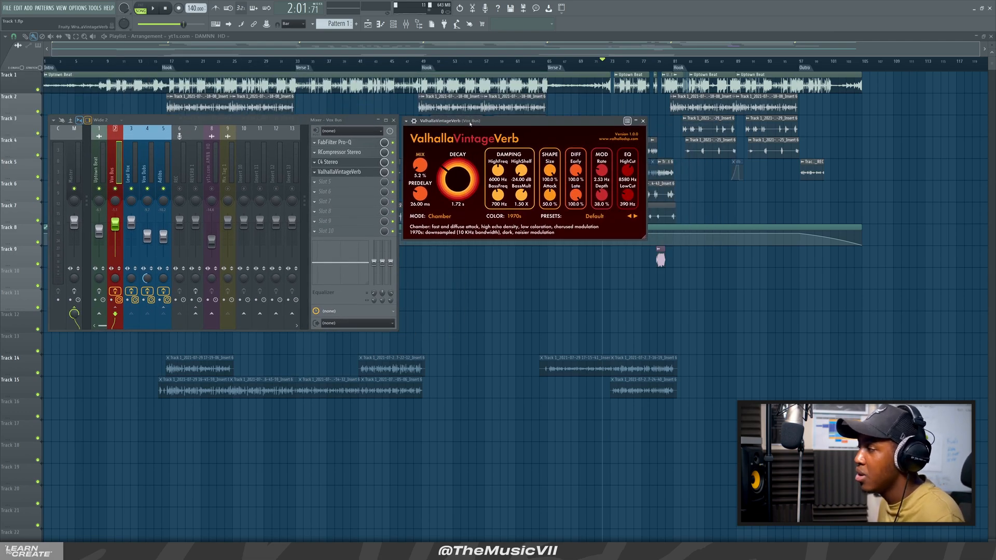
- Audition the Vox Bus reverb in Verse 2 with the Uptown Beat track muted, and replay it with the beat unmuted
{"action": "left_click", "coordinate": [100, 188]}
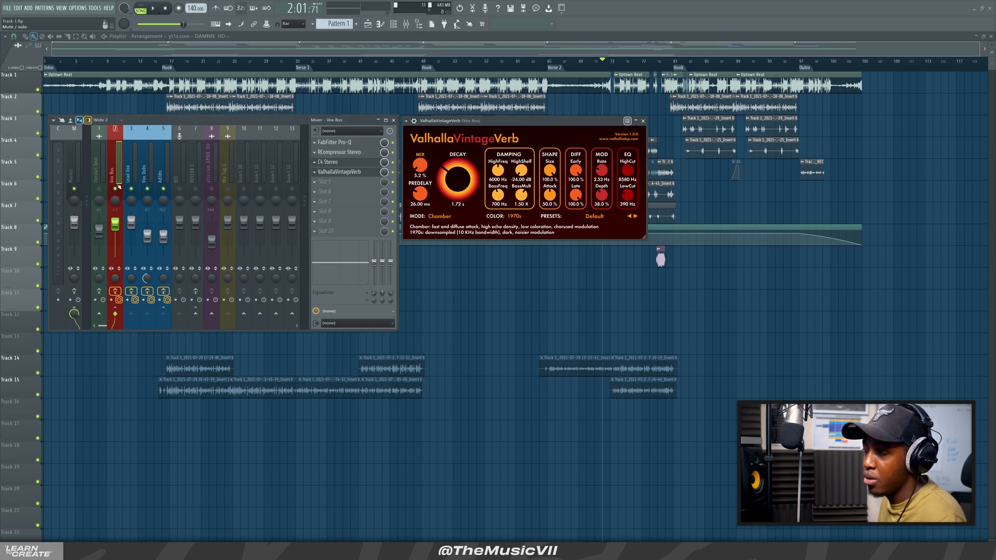
{"action": "key", "text": "space"}
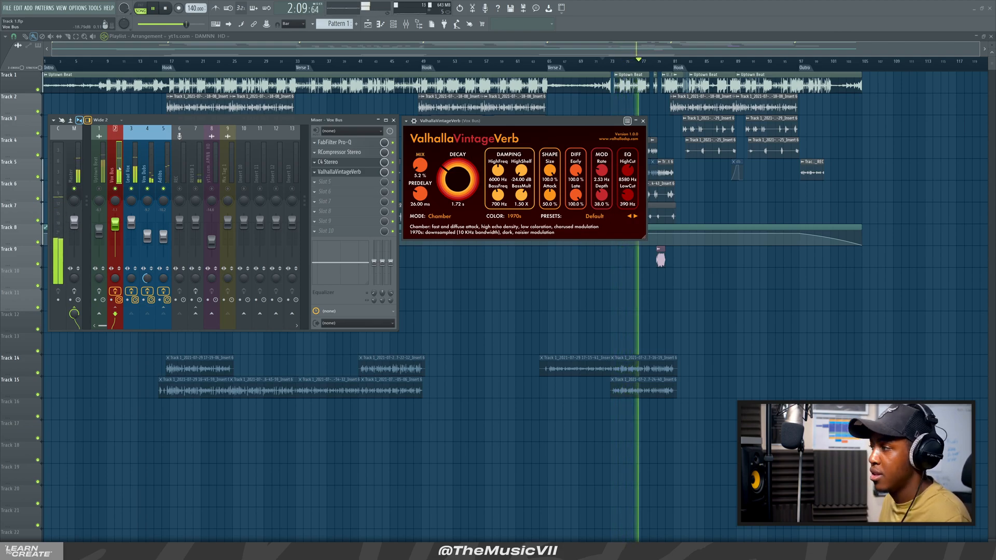
{"action": "key", "text": "space"}
{"action": "key", "text": "space"}
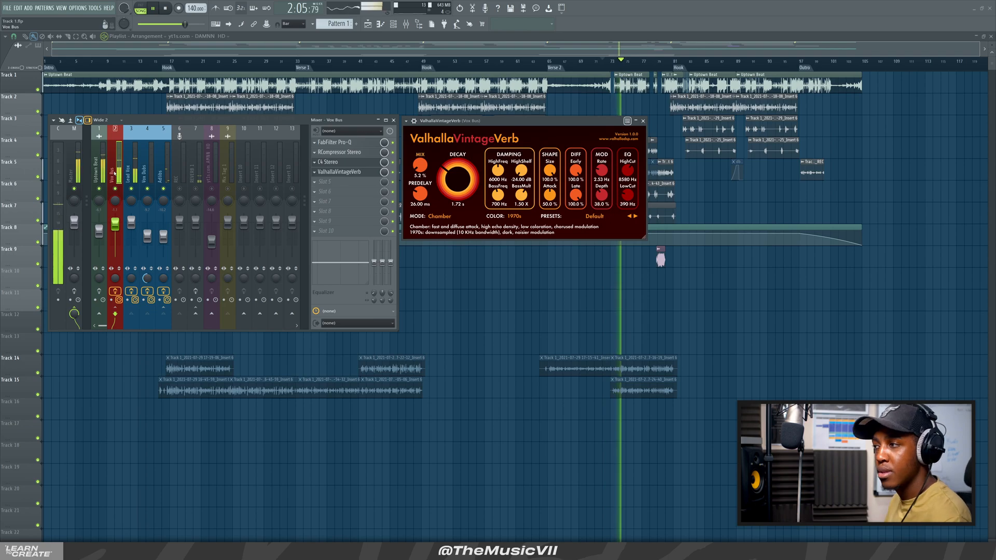
{"action": "key", "text": "space"}
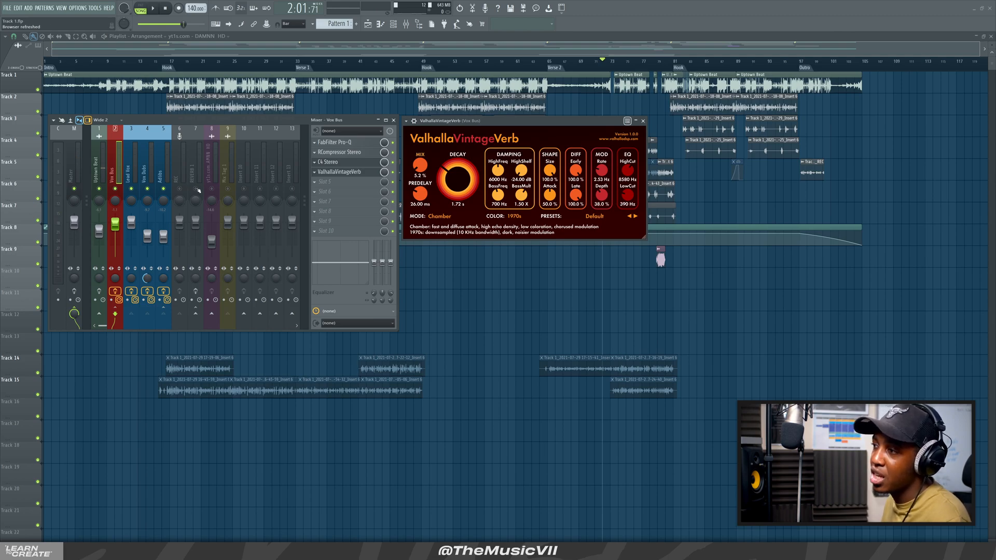
- Unmute REVERB 1, check the Lead Vox routing, and open REVERB 1's ValhallaVintageVerb below the Vox Bus reverb window
{"action": "left_click", "coordinate": [196, 192]}
{"action": "left_click", "coordinate": [134, 168]}
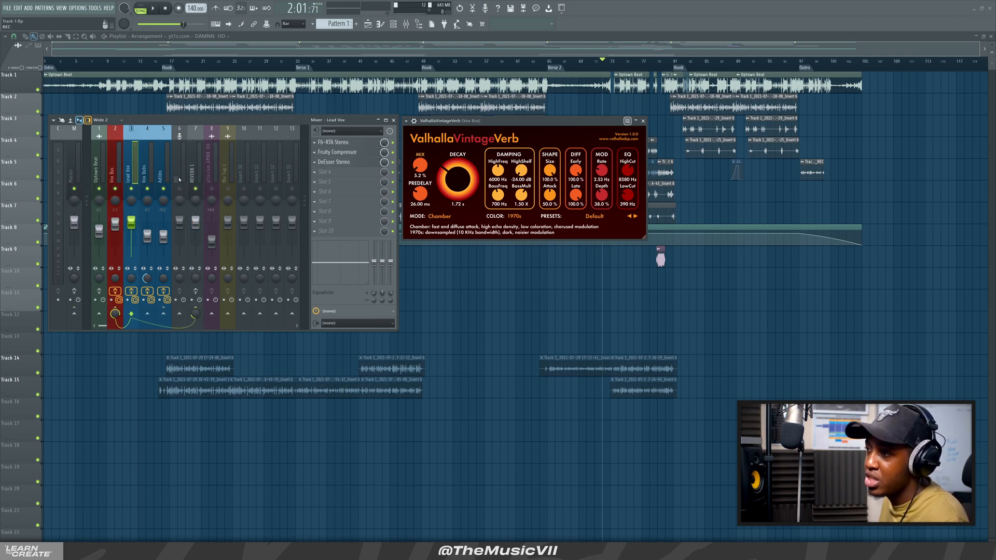
{"action": "left_click", "coordinate": [194, 175]}
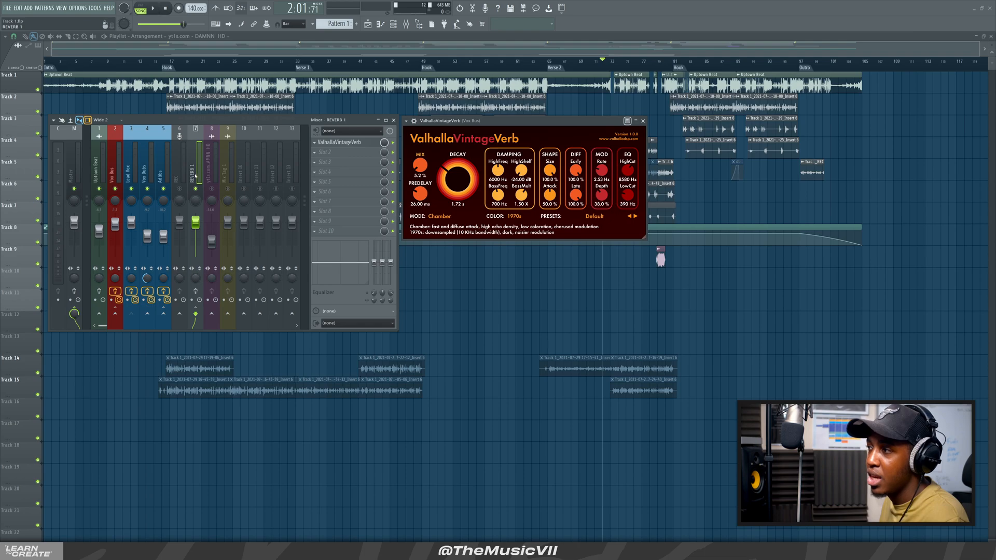
{"action": "left_click", "coordinate": [367, 143]}
{"action": "left_click_drag", "start_coordinate": [232, 106], "coordinate": [591, 256]}
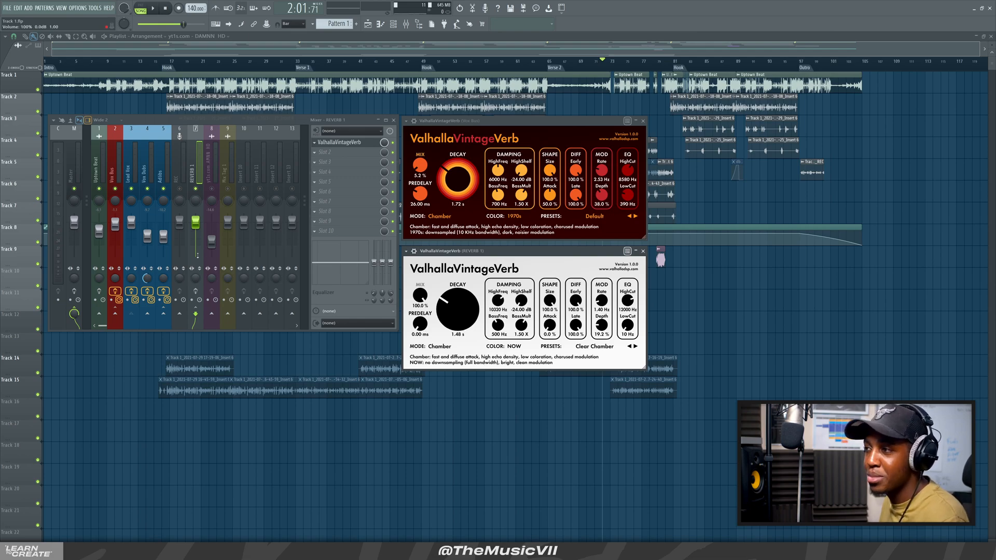
- Solo the Lead Vox and audition Verse 2 while switching the REVERB 1 track off and on
{"action": "left_click", "coordinate": [129, 187]}
{"action": "left_click", "coordinate": [193, 195]}
{"action": "key", "text": "space"}
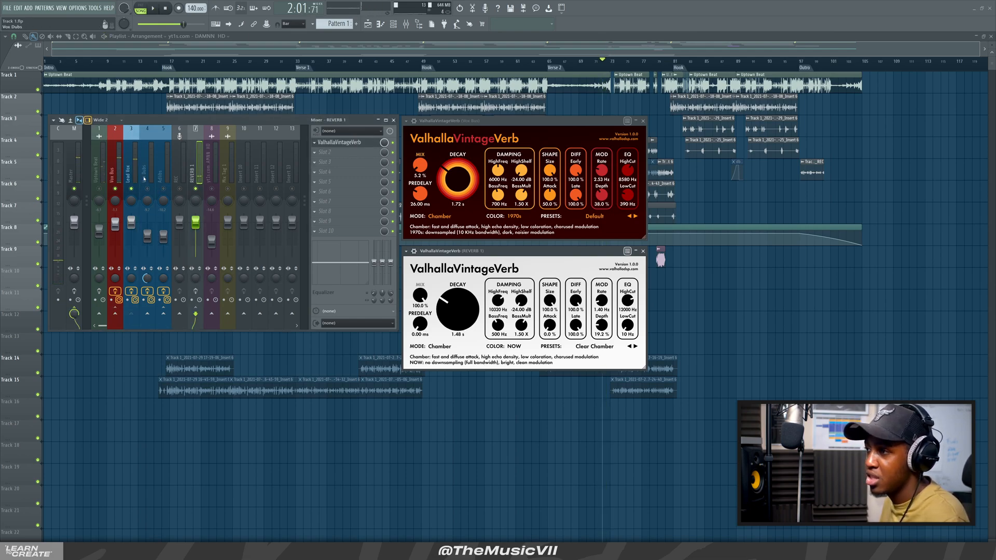
{"action": "left_click", "coordinate": [117, 176]}
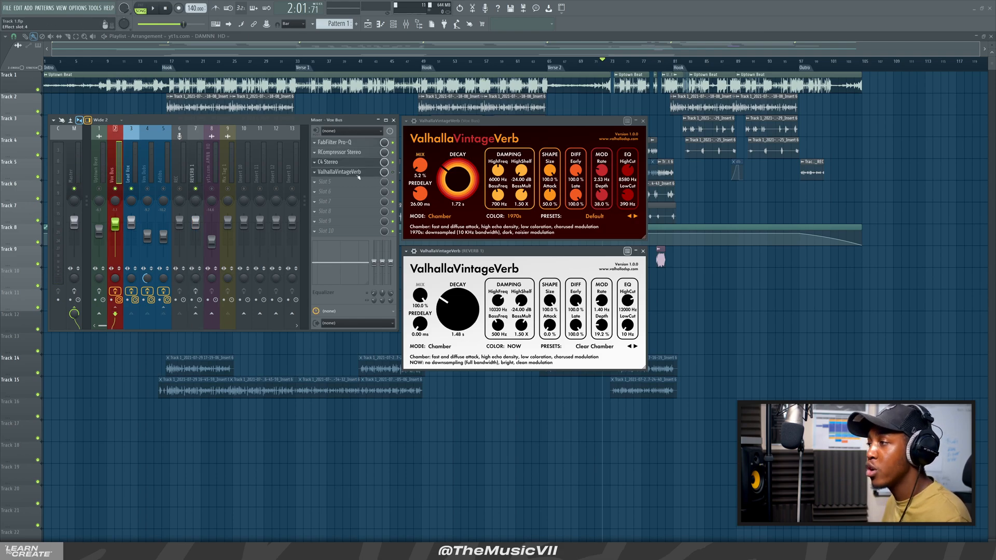
{"action": "key", "text": "space"}
{"action": "left_click", "coordinate": [198, 197]}
{"action": "left_click", "coordinate": [131, 176]}
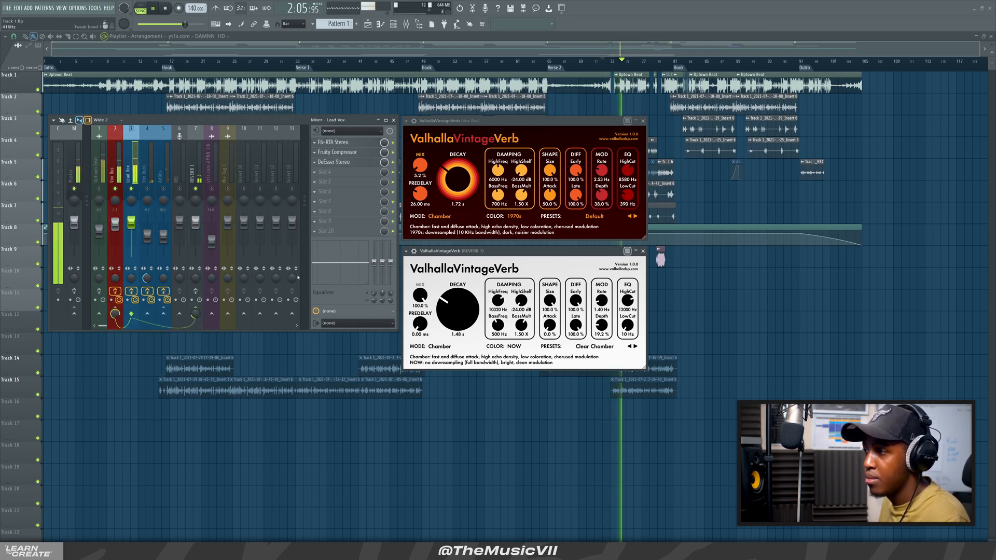
{"action": "key", "text": "space"}
- Copy the Lead Vox send level to REVERB 1, audition Verse 2 with the send raised to 75%, and paste the 21% value back
{"action": "right_click", "coordinate": [195, 313]}
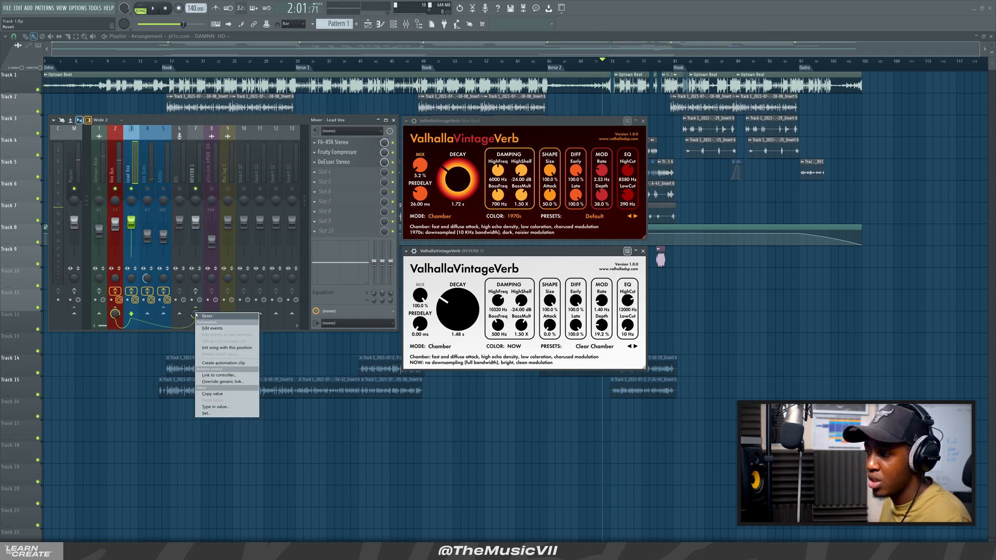
{"action": "left_click", "coordinate": [209, 394]}
{"action": "key", "text": "space"}
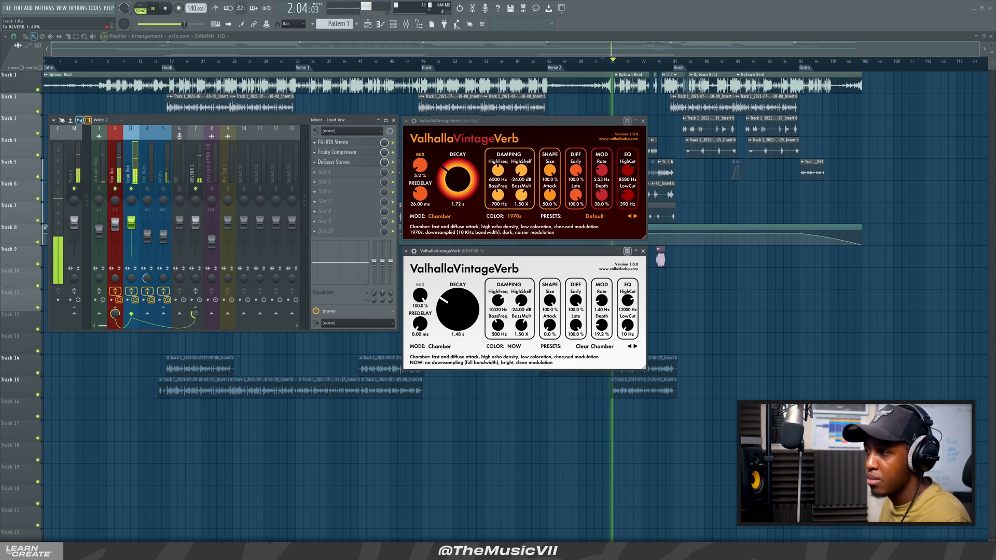
{"action": "left_click", "coordinate": [195, 207]}
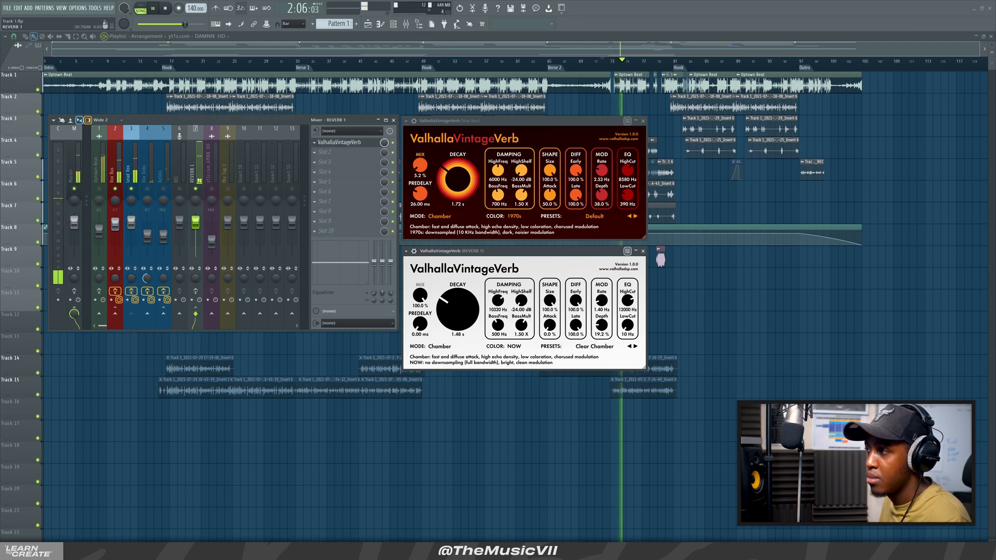
{"action": "left_click", "coordinate": [131, 172]}
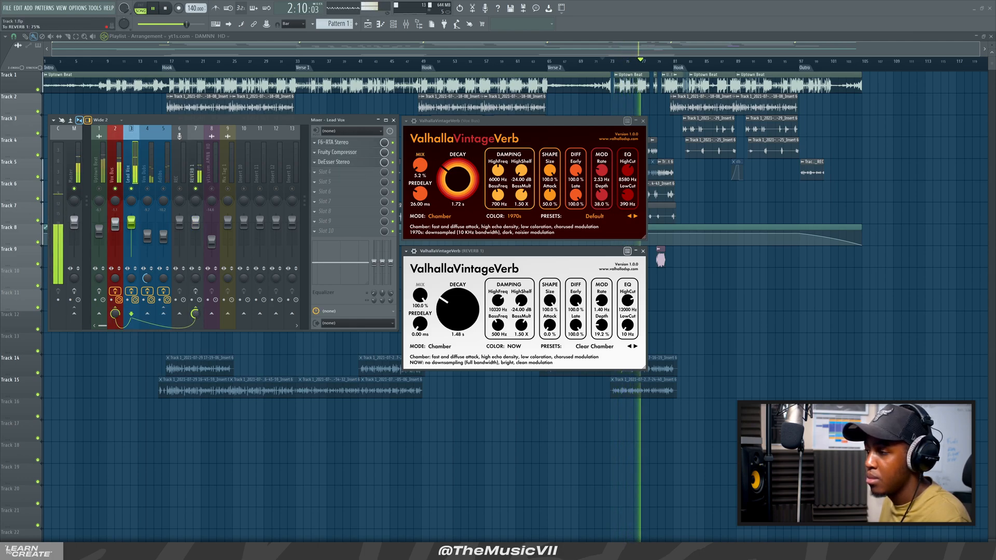
{"action": "right_click", "coordinate": [193, 312]}
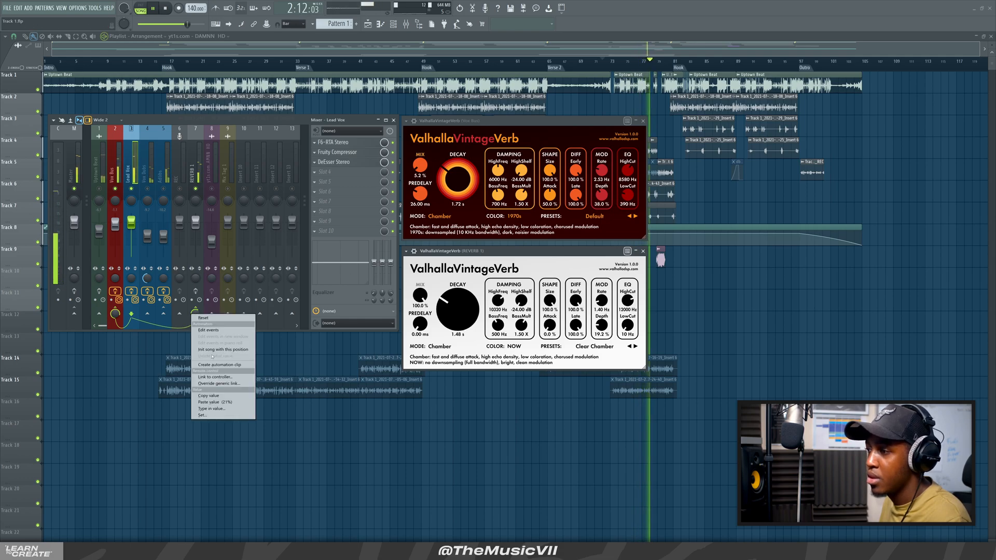
{"action": "left_click", "coordinate": [215, 401]}
{"action": "key", "text": "space"}
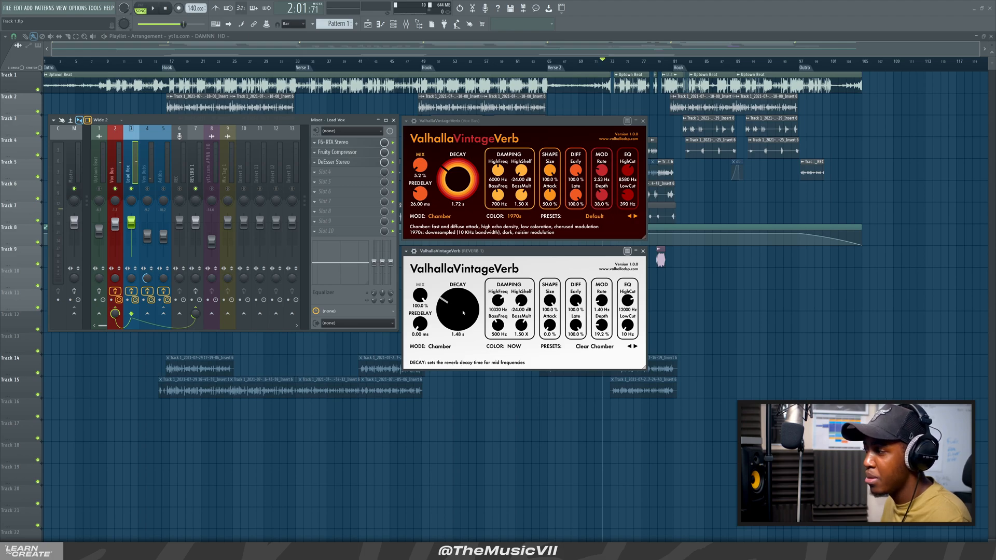
- Try REVERB 1's ValhallaVintageVerb with a 16.11 s decay during Verse 2 playback, and undo the decay change
{"action": "key", "text": "space"}
{"action": "left_click_drag", "start_coordinate": [468, 294], "coordinate": [468, 259]}
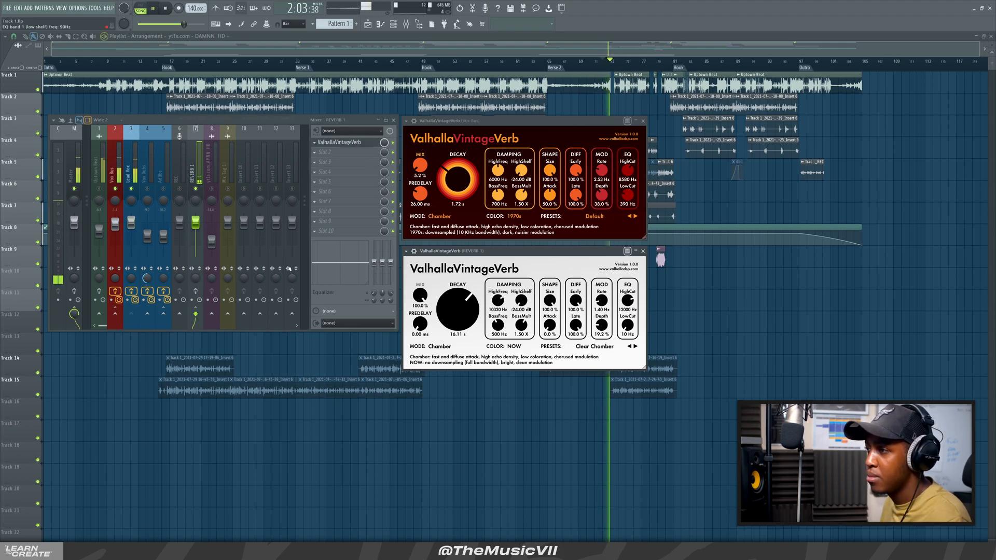
{"action": "key", "text": "space"}
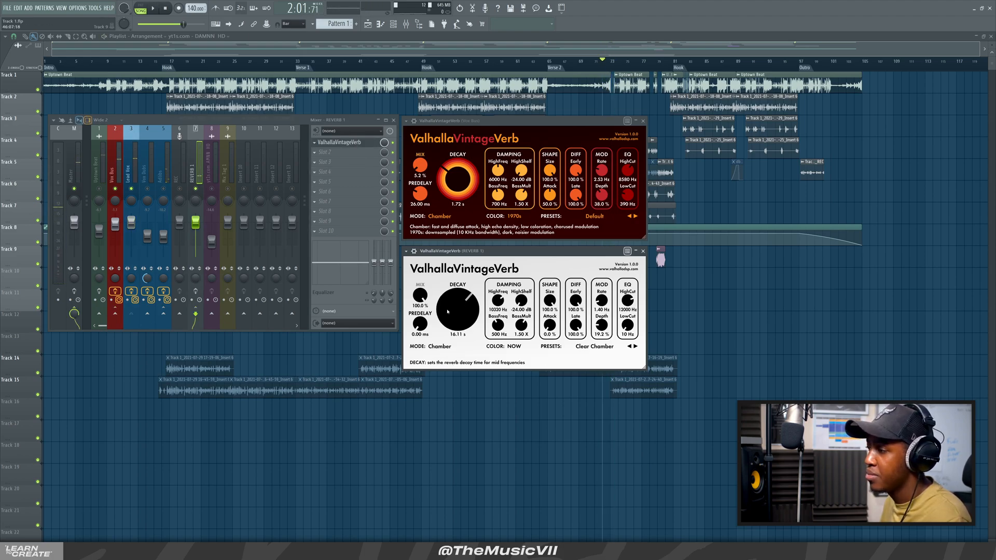
{"action": "key", "text": "ctrl+z"}
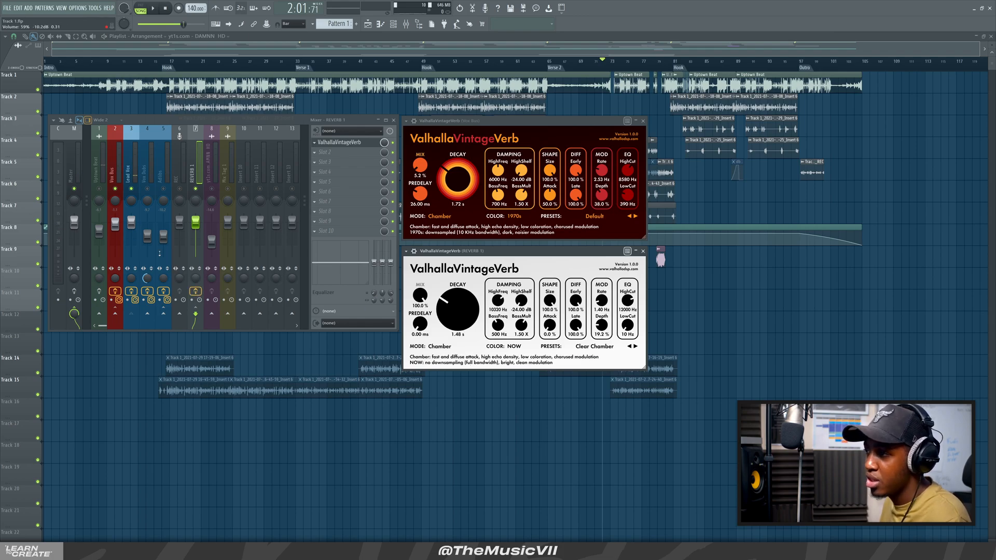
- Audition the Lead Vox in Verse 2, replay it with the REVERB 1 send raised to 125%, and paste the 21% value back
{"action": "left_click", "coordinate": [133, 177]}
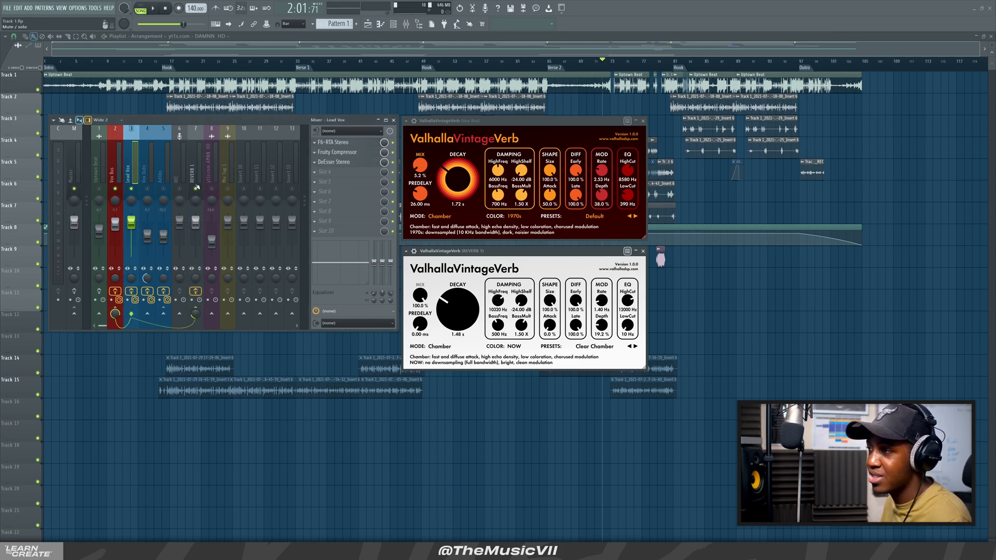
{"action": "key", "text": "space"}
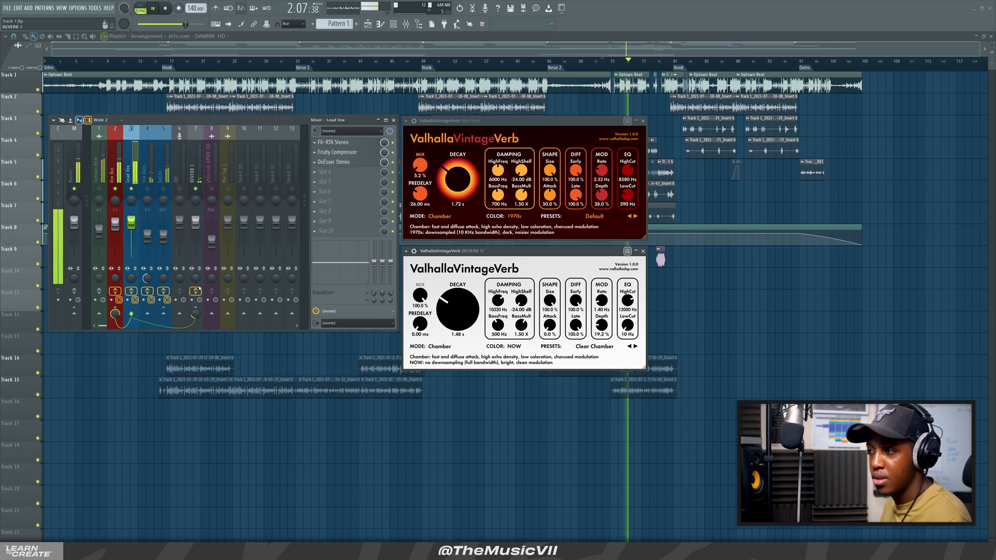
{"action": "key", "text": "space"}
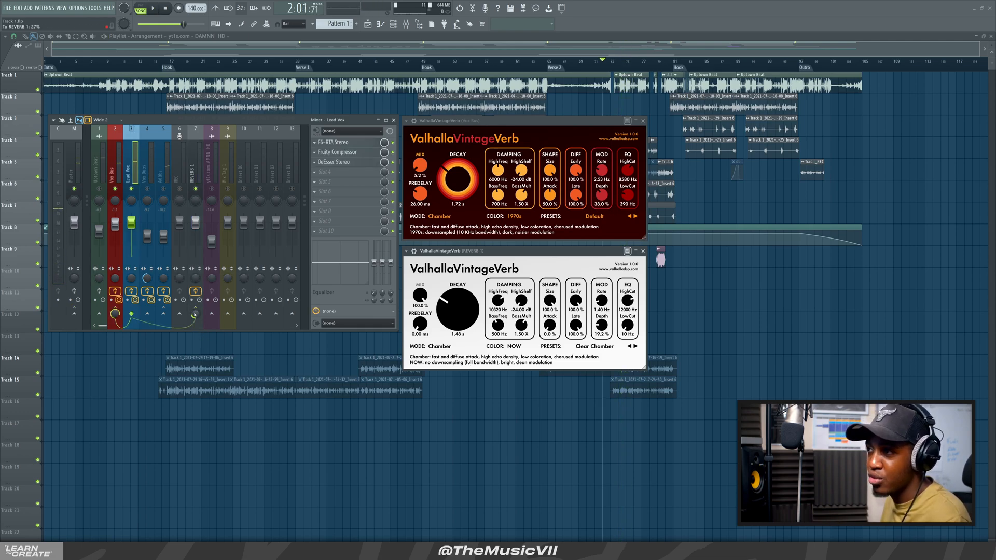
{"action": "key", "text": "space"}
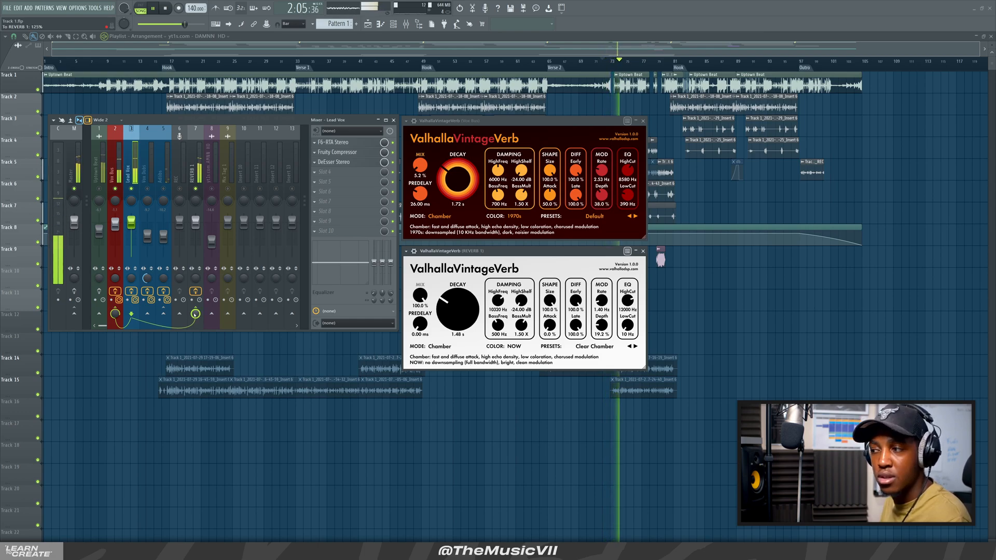
{"action": "right_click", "coordinate": [196, 313]}
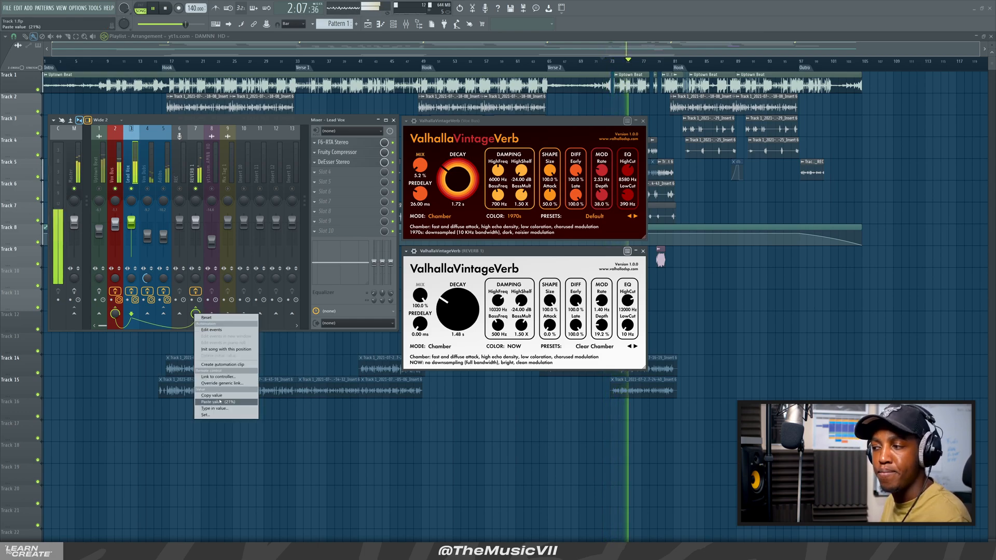
{"action": "left_click", "coordinate": [220, 402]}
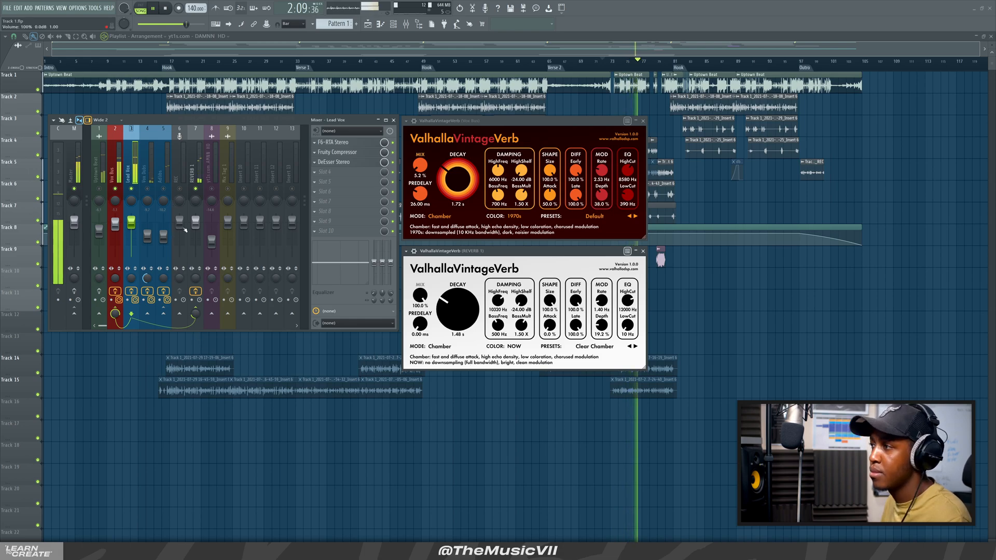
- Check the REVERB 1, Vox Bus and Lead Vox tracks, and audition all vocals together in Verse 2 without the beat
{"action": "left_click", "coordinate": [197, 172]}
{"action": "left_click", "coordinate": [122, 167]}
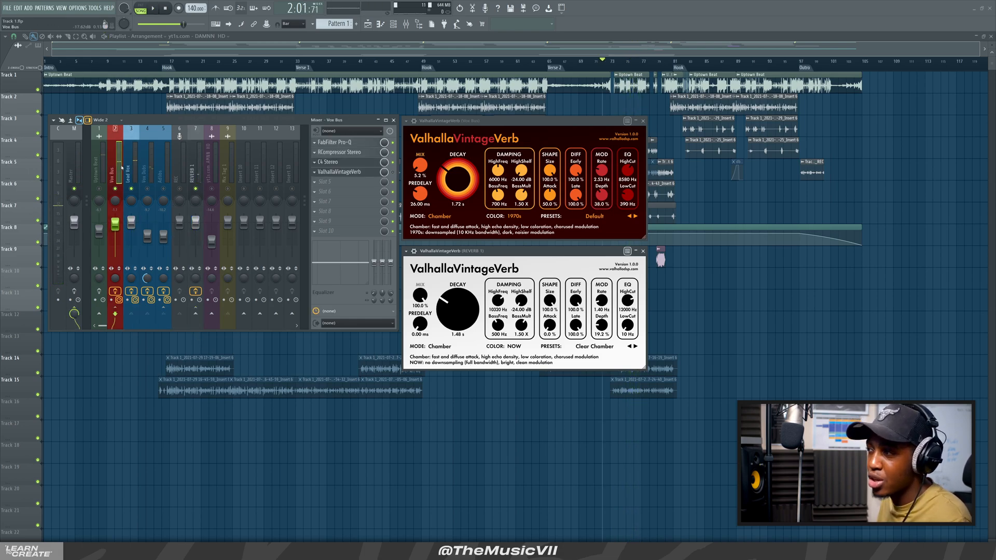
{"action": "left_click", "coordinate": [133, 176]}
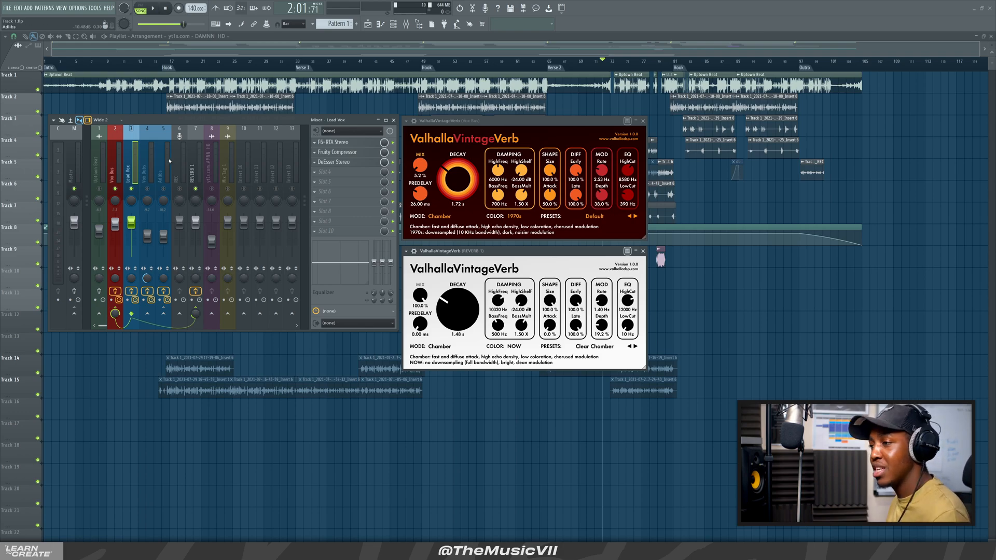
{"action": "left_click", "coordinate": [117, 179]}
{"action": "key", "text": "space"}
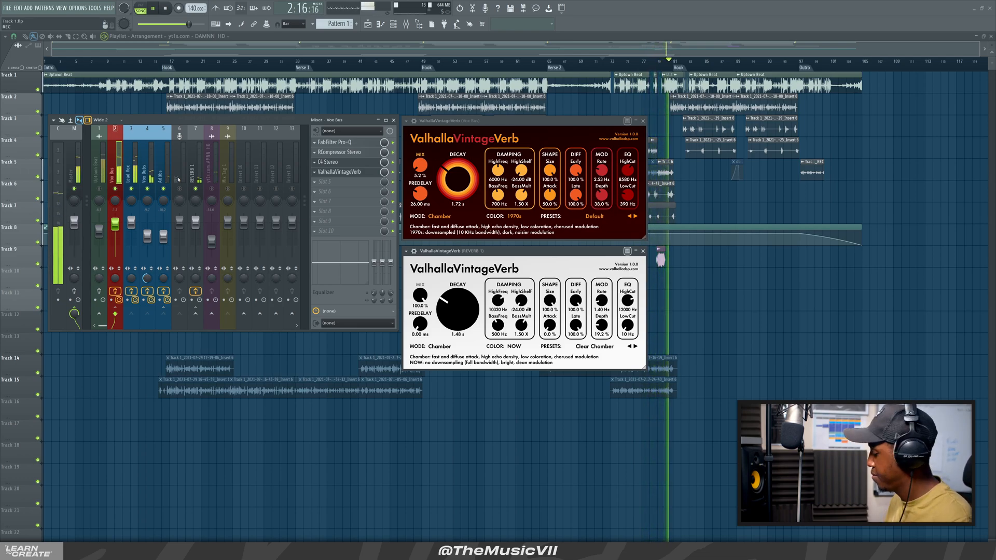
{"action": "key", "text": "space"}
- Unmute the Uptown Beat track and replay Verse 2 with the full vocals
{"action": "left_click", "coordinate": [100, 175]}
{"action": "key", "text": "space"}
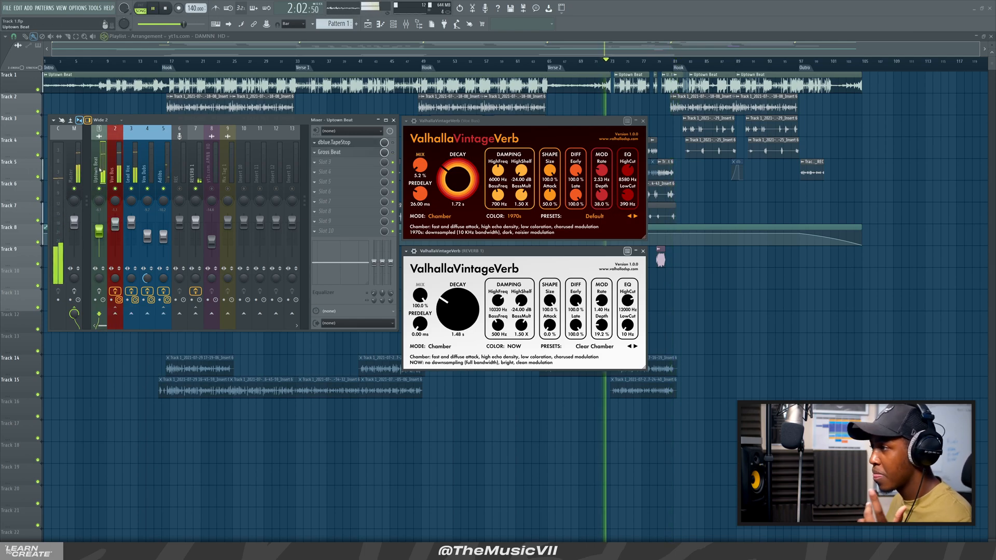
{"action": "left_click", "coordinate": [119, 149]}
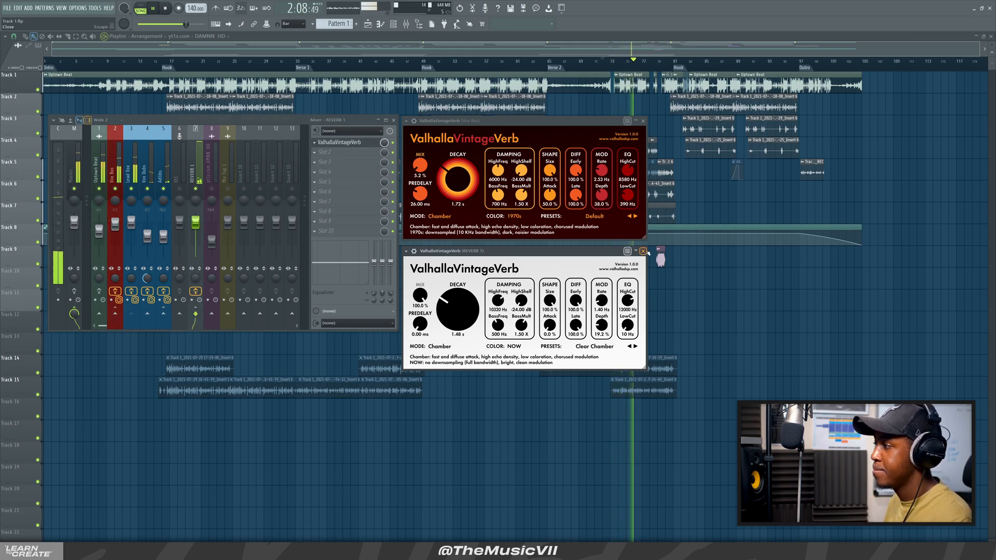
- Close both ValhallaVintageVerb windows, move the mixer toward the middle of the playlist, and stop playback
{"action": "left_click", "coordinate": [643, 251]}
{"action": "left_click", "coordinate": [642, 121]}
{"action": "left_click_drag", "start_coordinate": [187, 120], "coordinate": [370, 150]}
{"action": "key", "text": "space"}
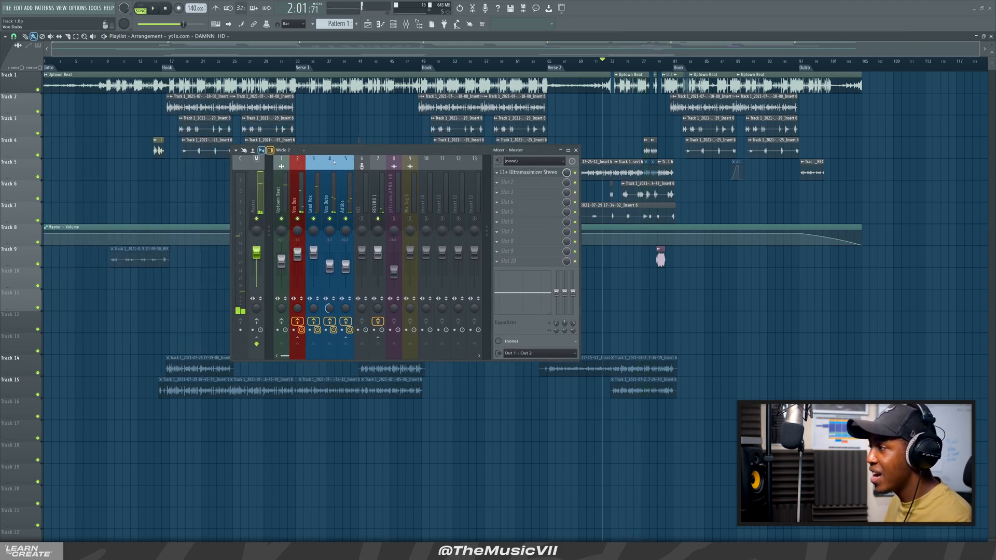
- Open the L1+ Ultramaximizer on the Master track and arrange its window beside the mixer
{"action": "left_click", "coordinate": [546, 173]}
{"action": "left_click", "coordinate": [546, 172]}
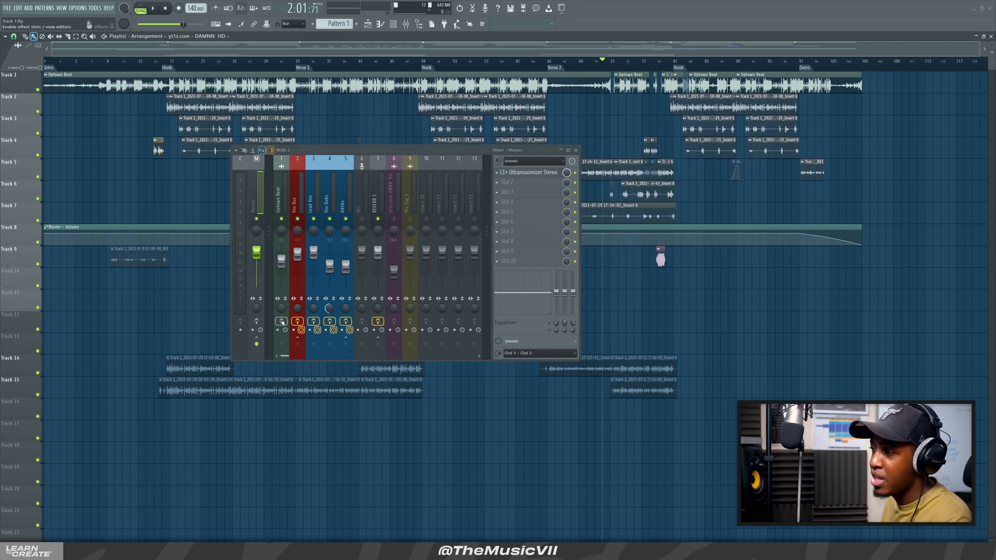
{"action": "left_click", "coordinate": [549, 172]}
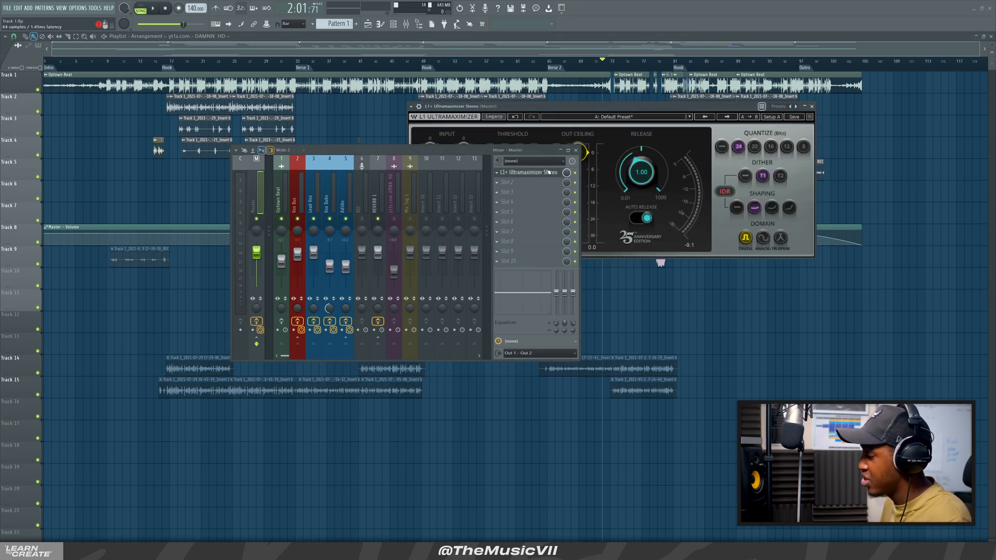
{"action": "left_click_drag", "start_coordinate": [533, 154], "coordinate": [672, 298]}
{"action": "left_click_drag", "start_coordinate": [610, 123], "coordinate": [246, 140]}
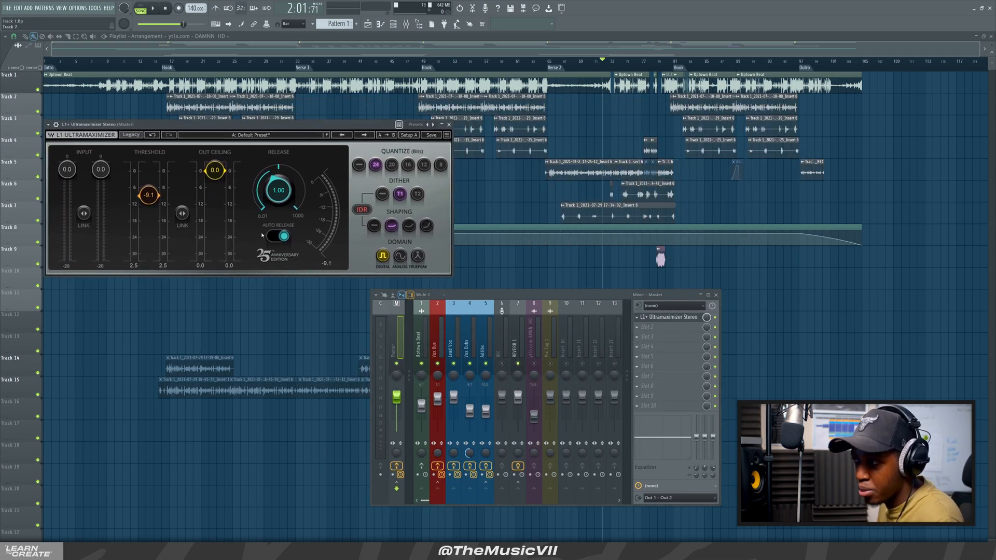
{"action": "left_click_drag", "start_coordinate": [302, 129], "coordinate": [348, 132]}
{"action": "left_click_drag", "start_coordinate": [508, 295], "coordinate": [655, 128]}
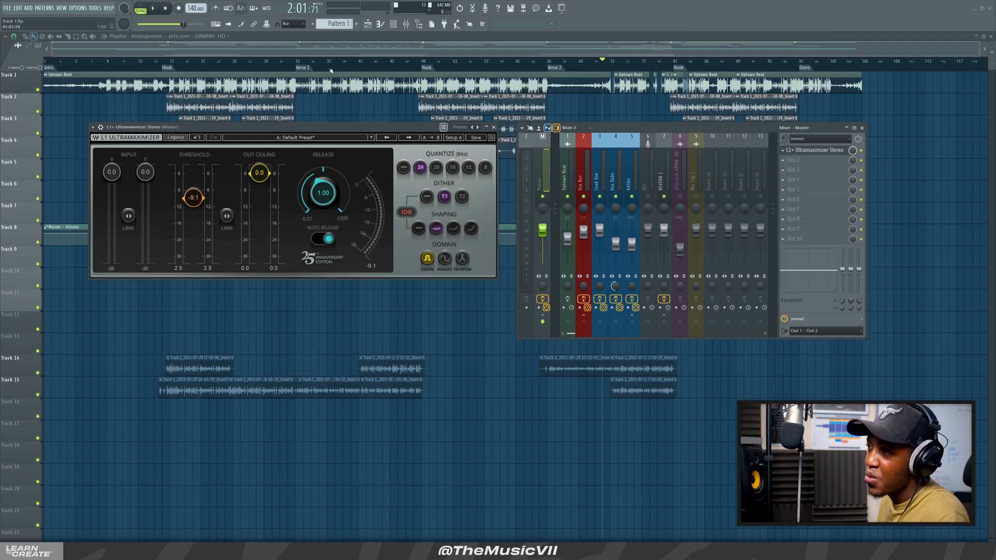
- Play from 0:24 into the first Hook with the Master's L1+ Ultramaximizer bypassed, the muted tracks reactivated, and the REC track muted
{"action": "left_click", "coordinate": [155, 62]}
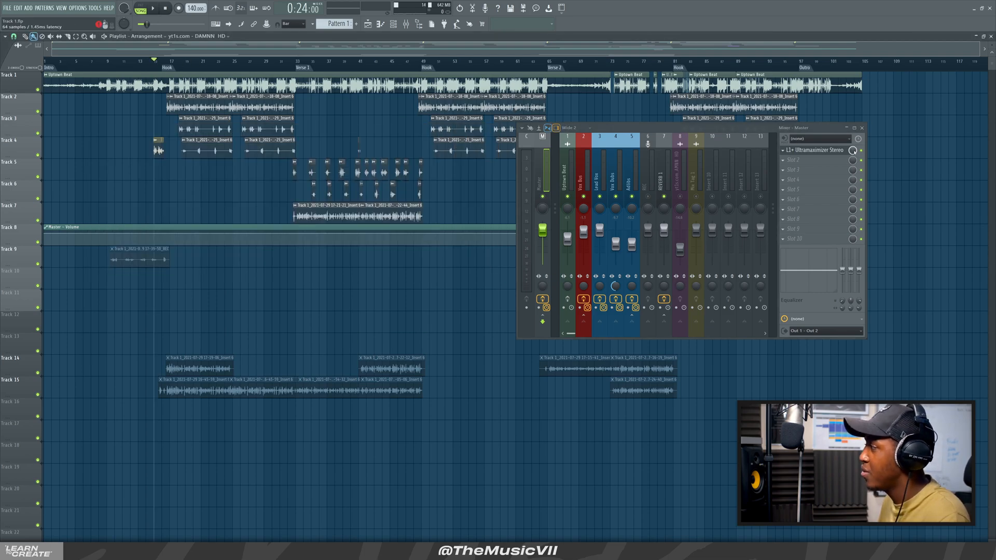
{"action": "key", "text": "space"}
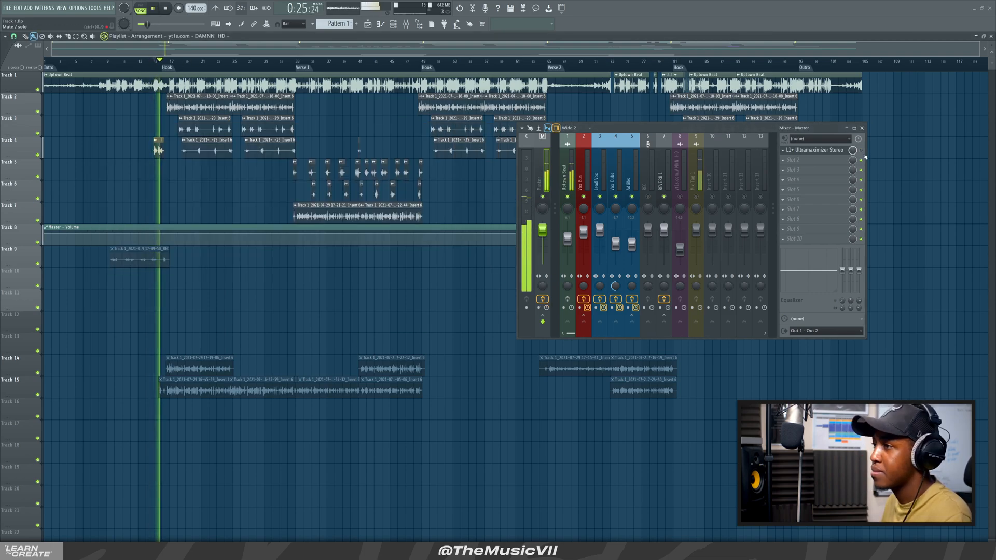
{"action": "key", "text": "space"}
{"action": "key", "text": "space"}
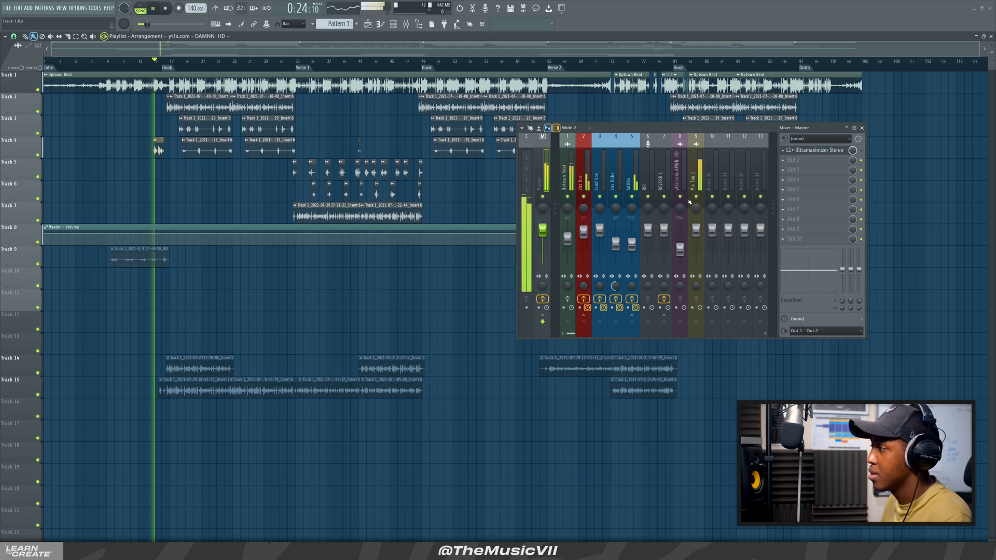
{"action": "left_click", "coordinate": [648, 197]}
{"action": "left_click", "coordinate": [582, 179]}
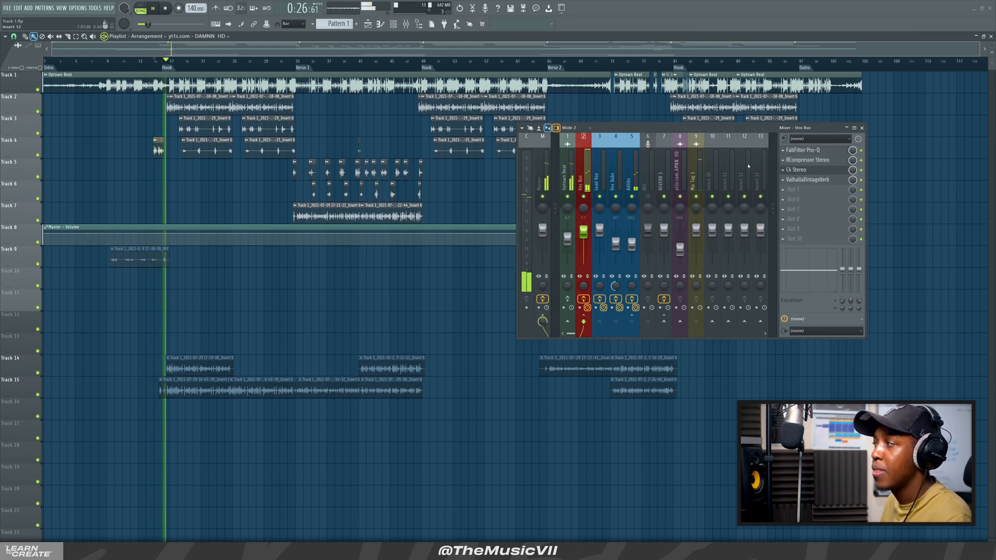
- Re-enable the L1+ Ultramaximizer on the Master track and replay the first Hook from 0:24 to compare
{"action": "left_click", "coordinate": [544, 177]}
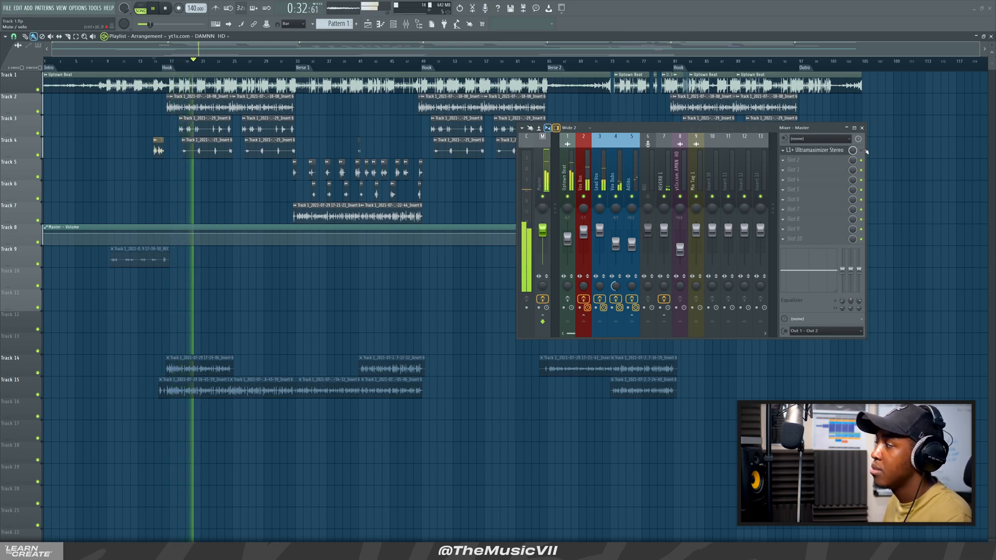
{"action": "key", "text": "space"}
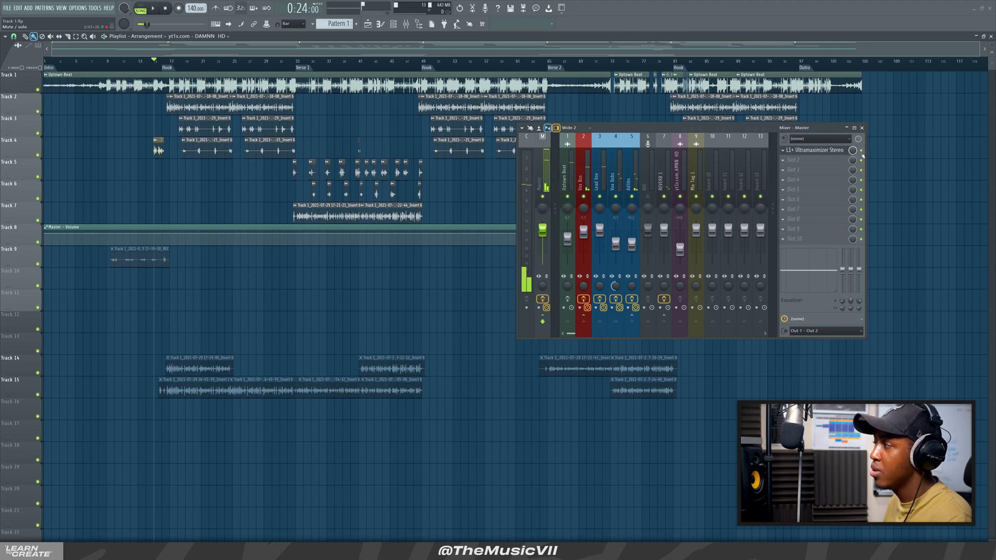
{"action": "key", "text": "space"}
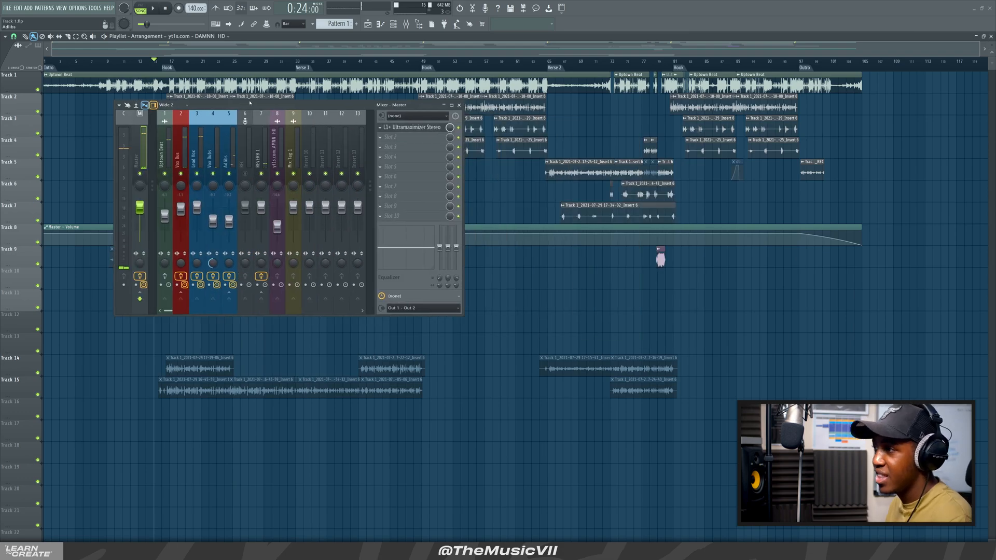
- Review the plugin chains on the Lead Vox and Vox Bus tracks
{"action": "left_click", "coordinate": [190, 149]}
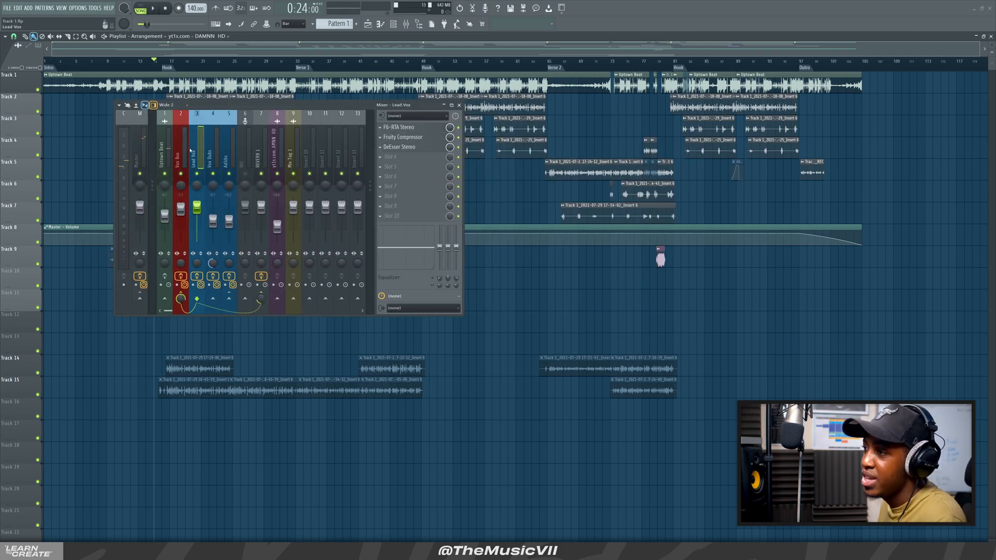
{"action": "left_click", "coordinate": [186, 149]}
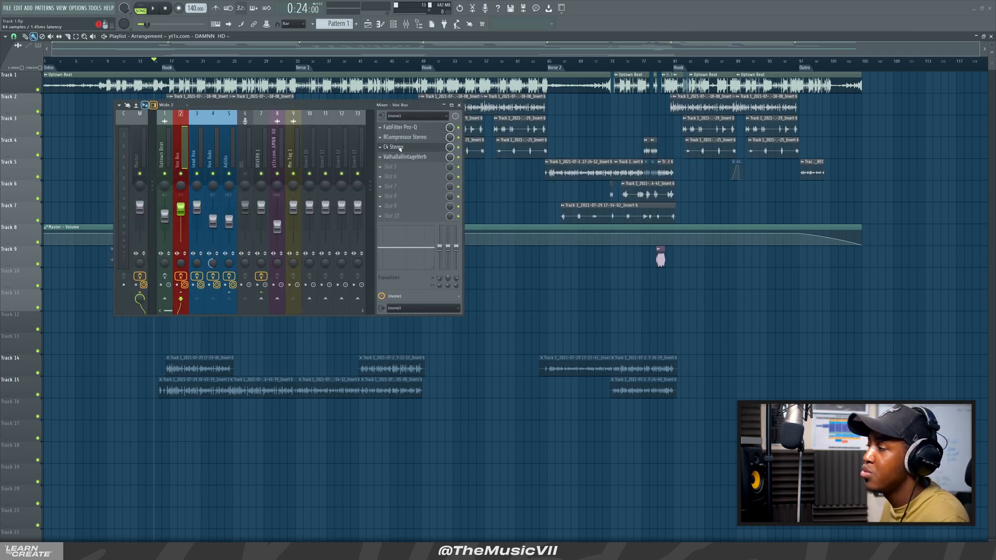
{"action": "left_click", "coordinate": [197, 155]}
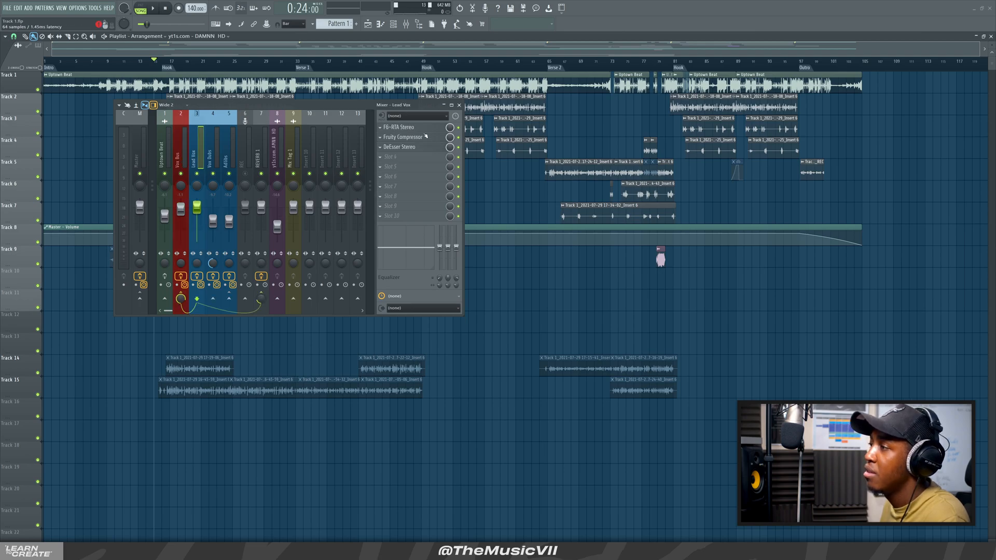
- Review the plugin chains on the Vox Dubs, Adlibs, Lead Vox and Vox Bus mixer tracks
{"action": "left_click", "coordinate": [218, 155]}
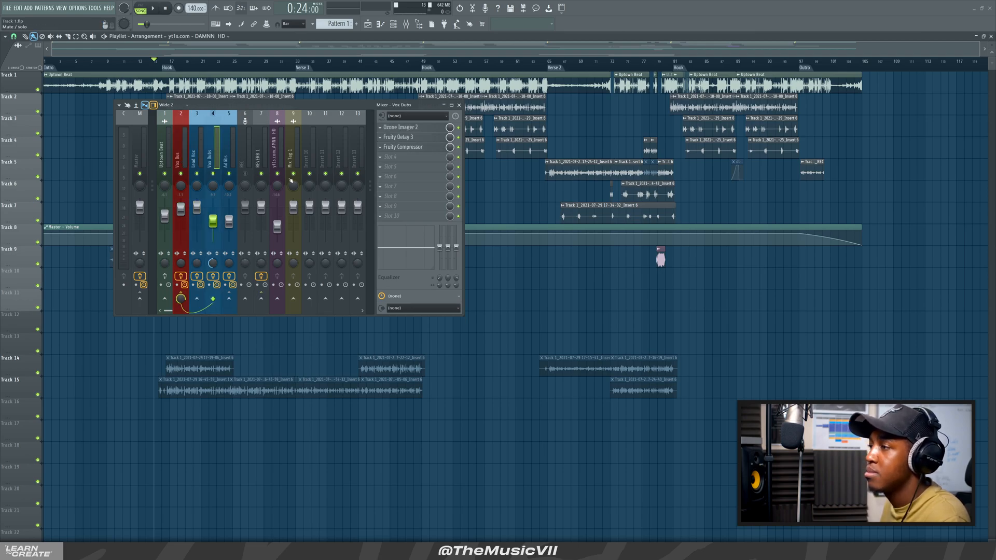
{"action": "left_click", "coordinate": [226, 158]}
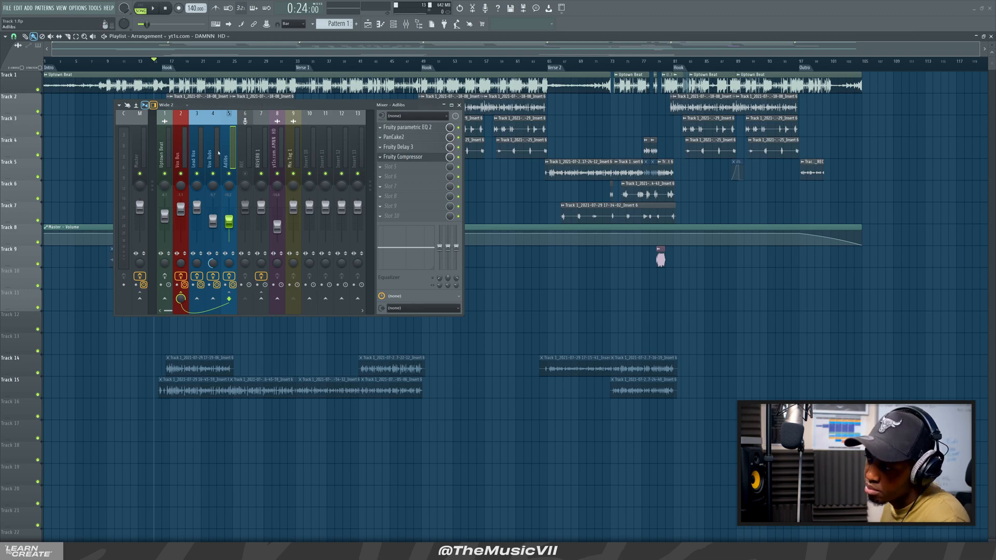
{"action": "left_click", "coordinate": [202, 149]}
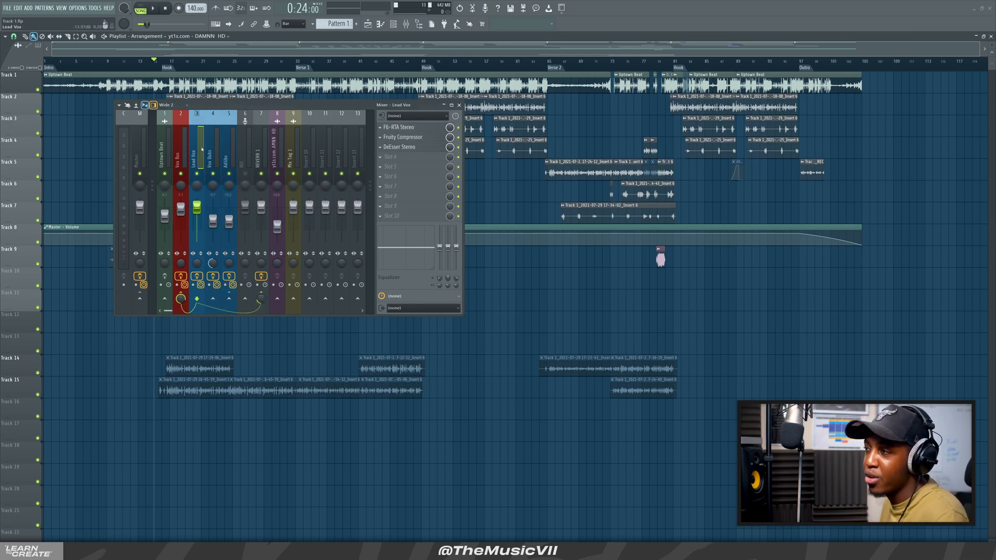
{"action": "left_click", "coordinate": [178, 144]}
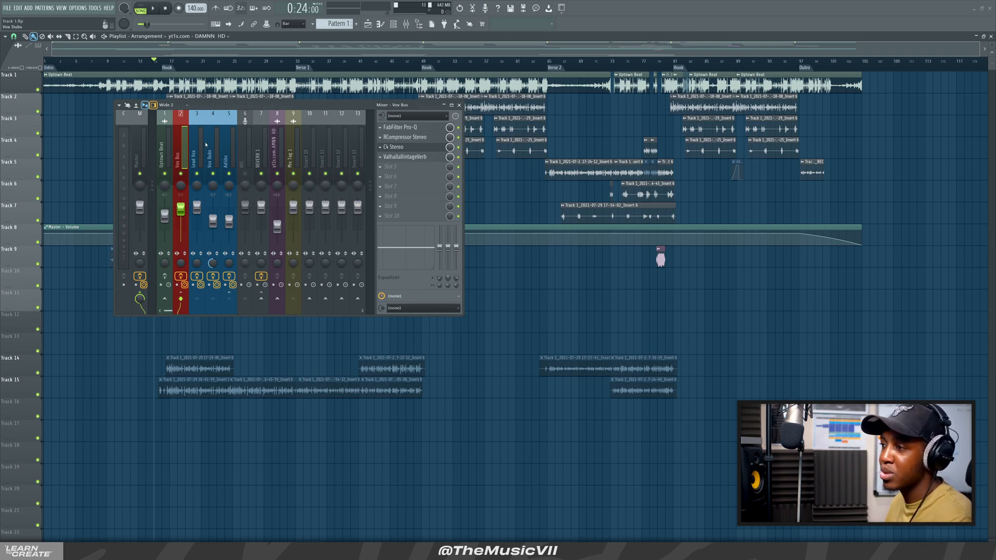
- Play the full mix from about 2:00 in Verse 2 into the final Hook, with the mixer moved below the vocal clips
{"action": "left_click_drag", "start_coordinate": [625, 61], "coordinate": [602, 62]}
{"action": "scroll", "coordinate": [608, 101], "scroll_direction": "up", "scroll_amount": 5}
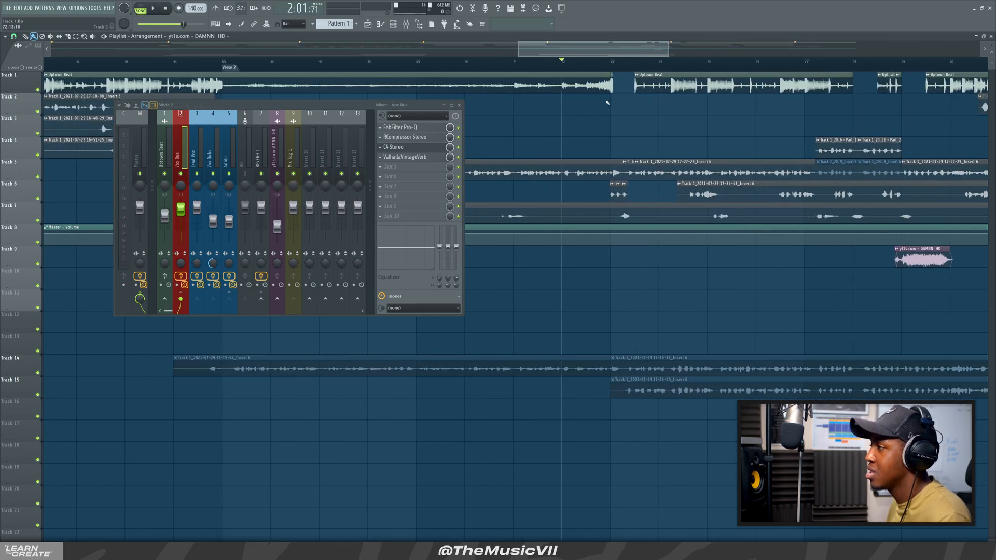
{"action": "left_click_drag", "start_coordinate": [404, 111], "coordinate": [394, 127]}
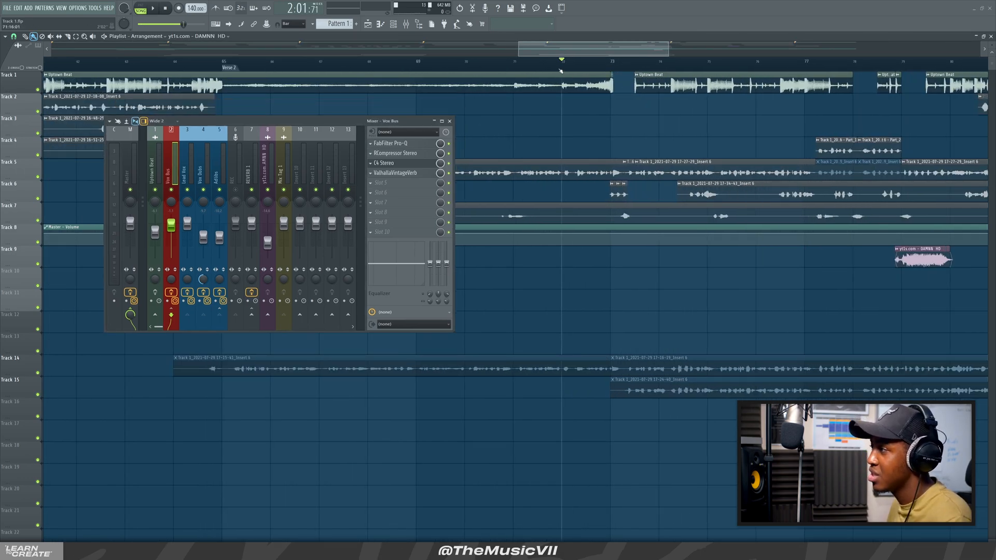
{"action": "key", "text": "space"}
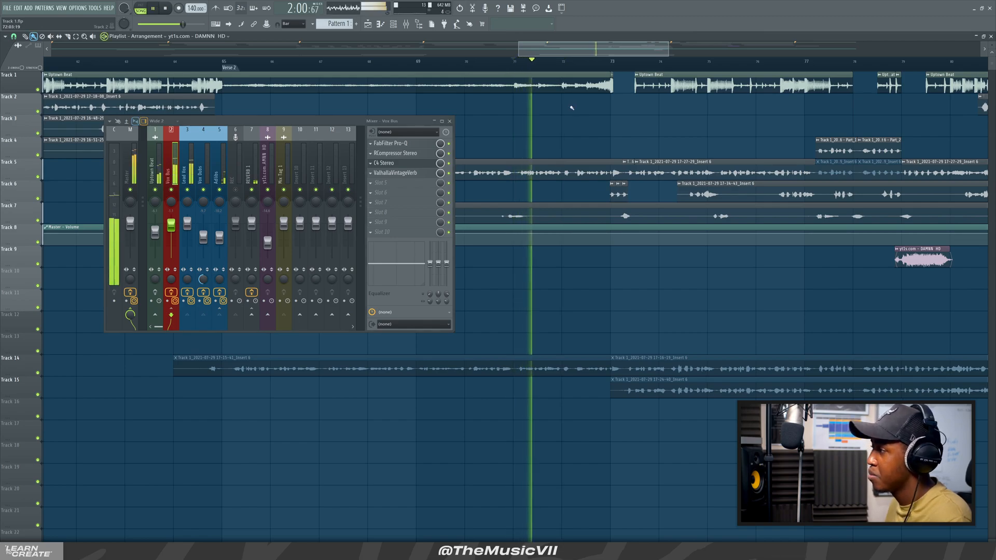
{"action": "scroll", "coordinate": [563, 104], "scroll_direction": "down", "scroll_amount": 2}
{"action": "left_click_drag", "start_coordinate": [421, 122], "coordinate": [400, 246]}
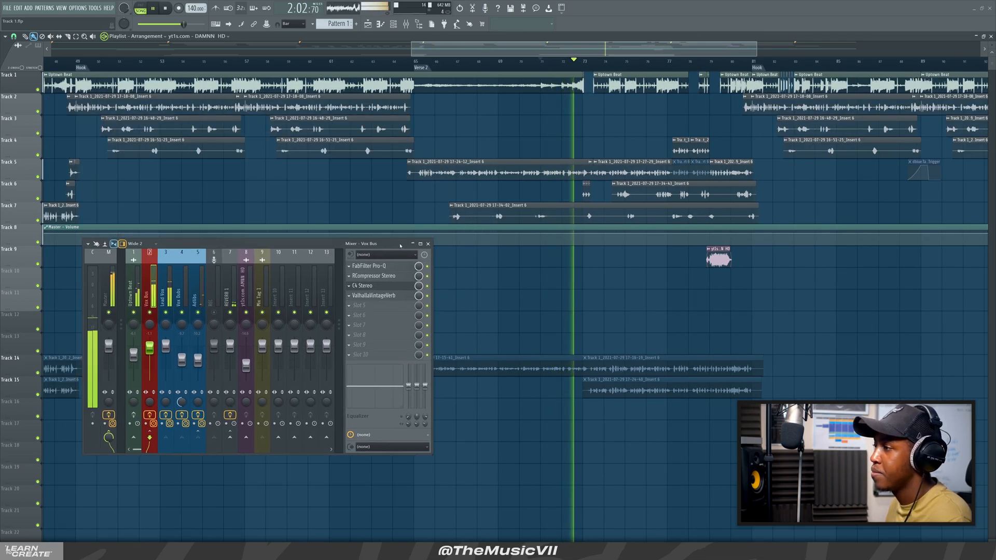
{"action": "scroll", "coordinate": [616, 122], "scroll_direction": "up", "scroll_amount": 3}
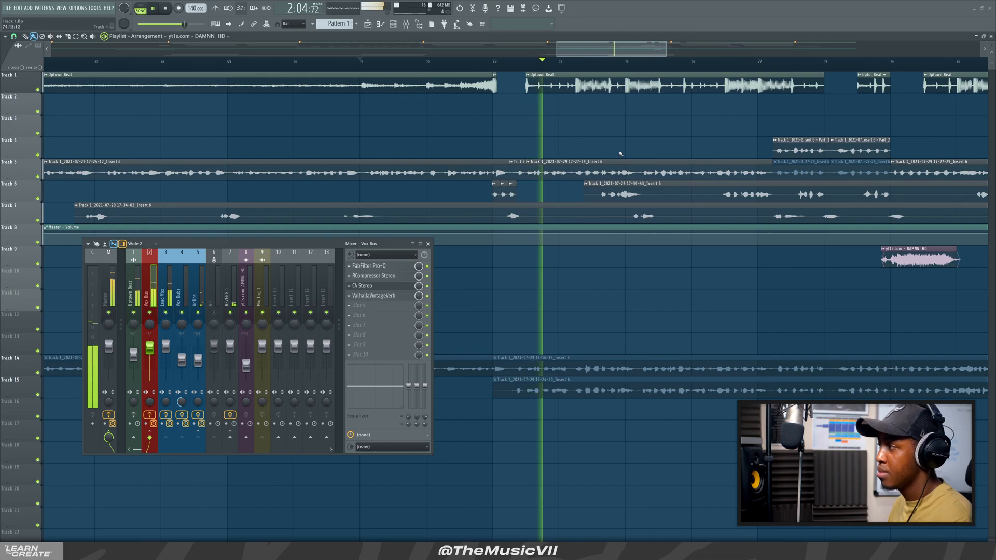
{"action": "left_click_drag", "start_coordinate": [606, 50], "coordinate": [639, 59]}
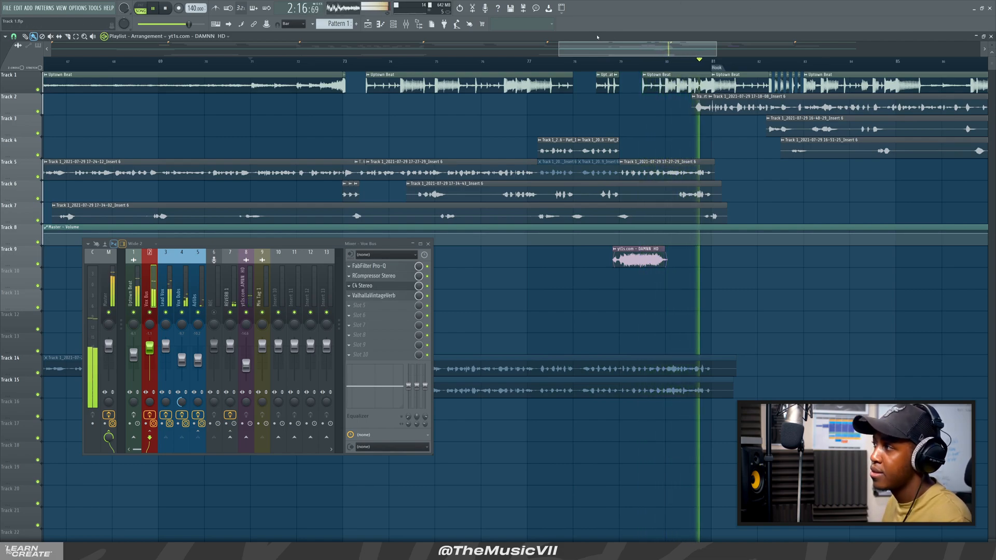
{"action": "left_click_drag", "start_coordinate": [578, 48], "coordinate": [583, 48]}
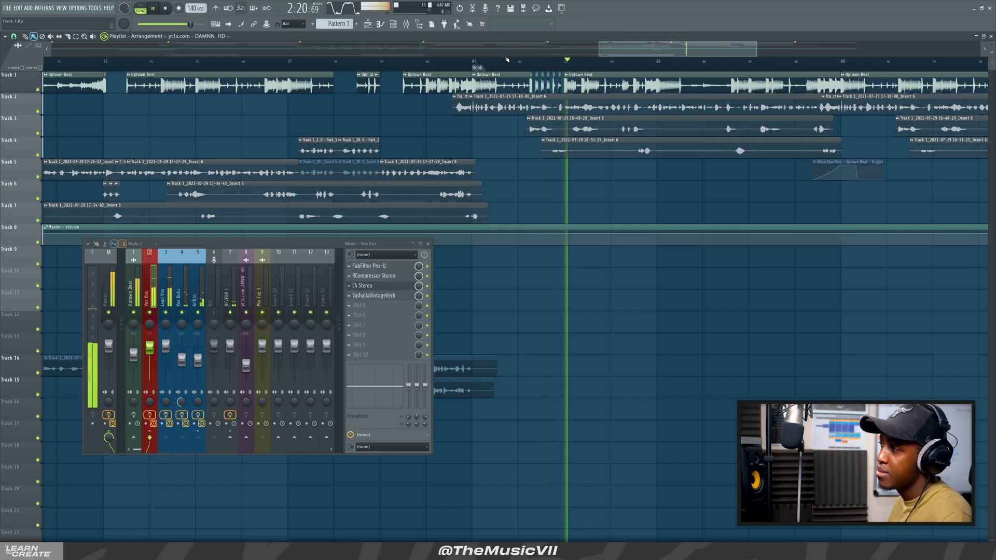
{"action": "scroll", "coordinate": [488, 200], "scroll_direction": "down", "scroll_amount": 1}
{"action": "scroll", "coordinate": [488, 200], "scroll_direction": "down", "scroll_amount": 3}
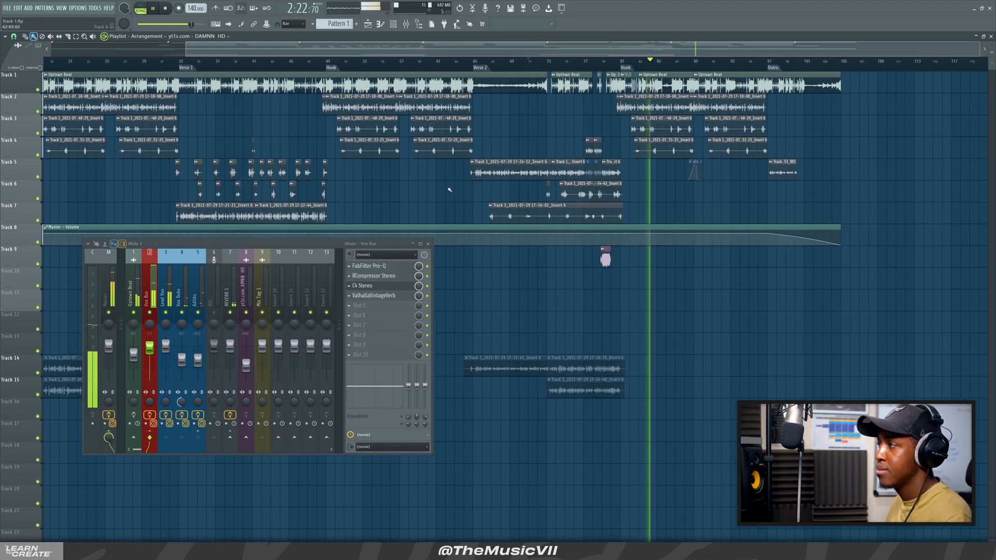